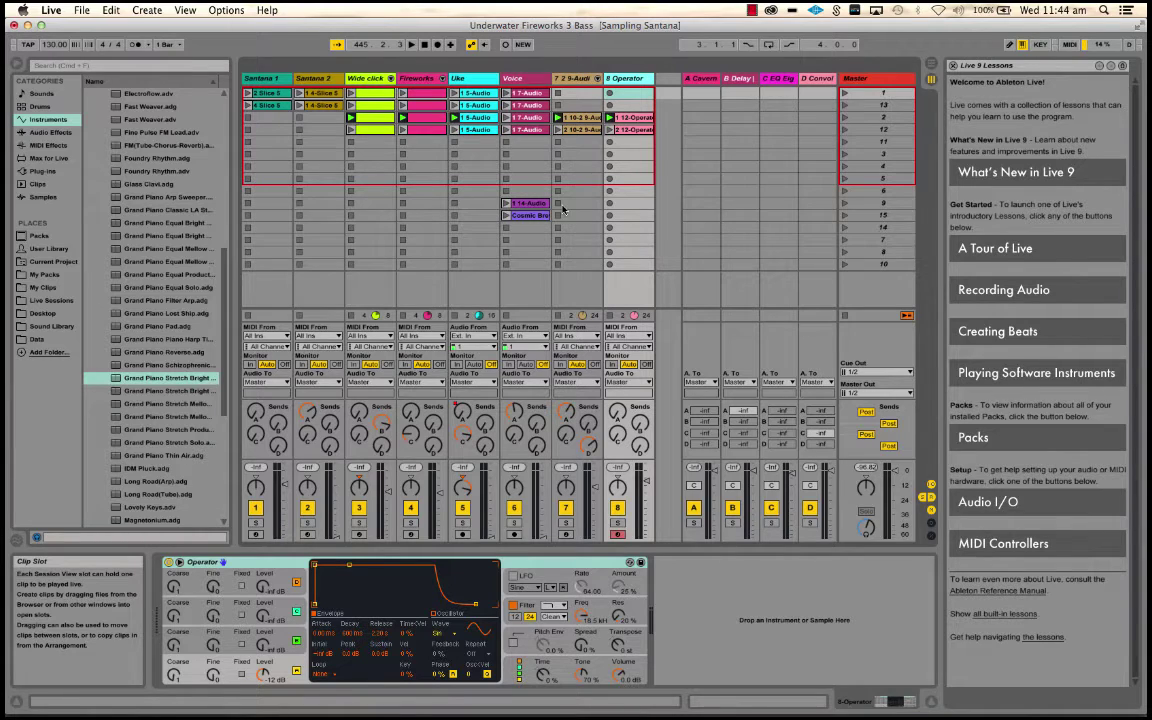
# In Arrangement View, use Back to Arrangement to resume arrangement playback, then return to Session View.
pyautogui.press('Tab')
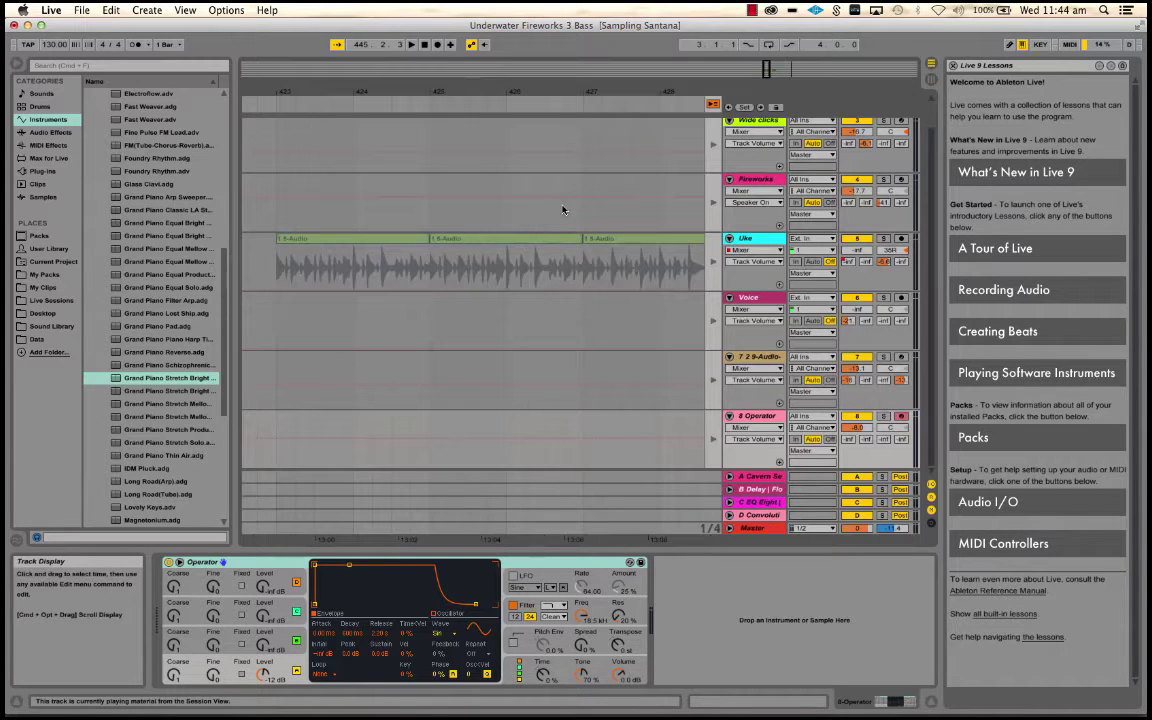
pyautogui.click(712, 103)
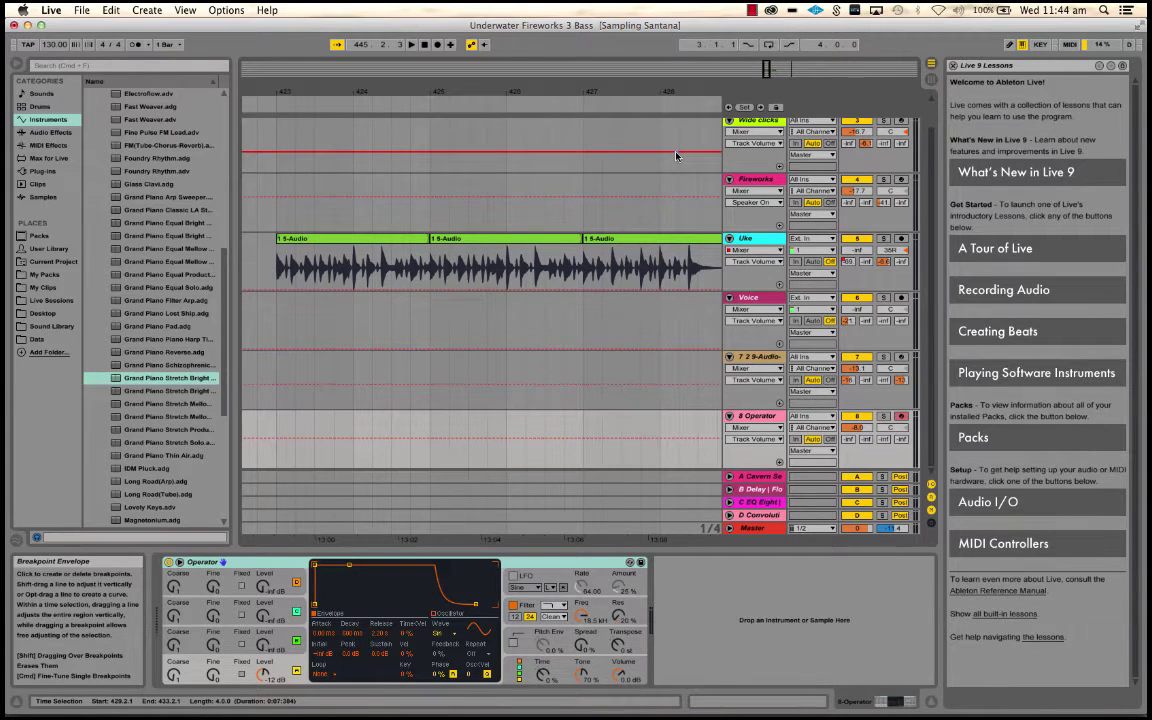
pyautogui.press('Tab')
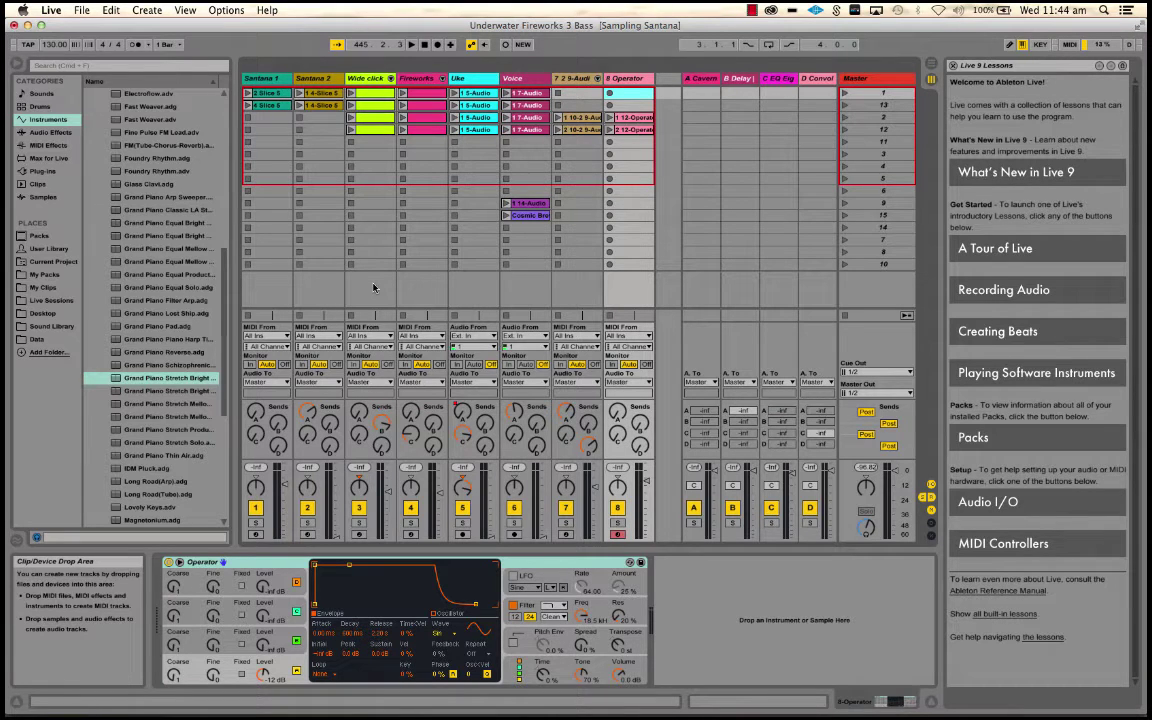
# Step the track selection through Santana 2 and Wide click, ending on Santana 1.
pyautogui.click(268, 79)
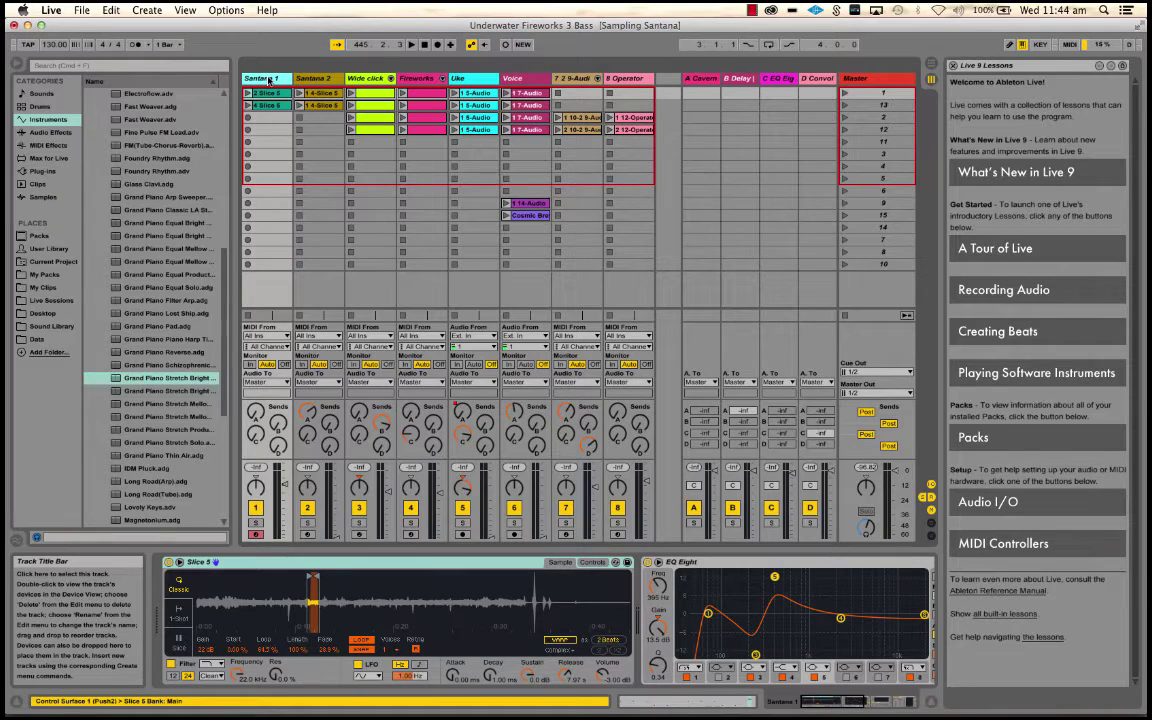
pyautogui.press('Right')
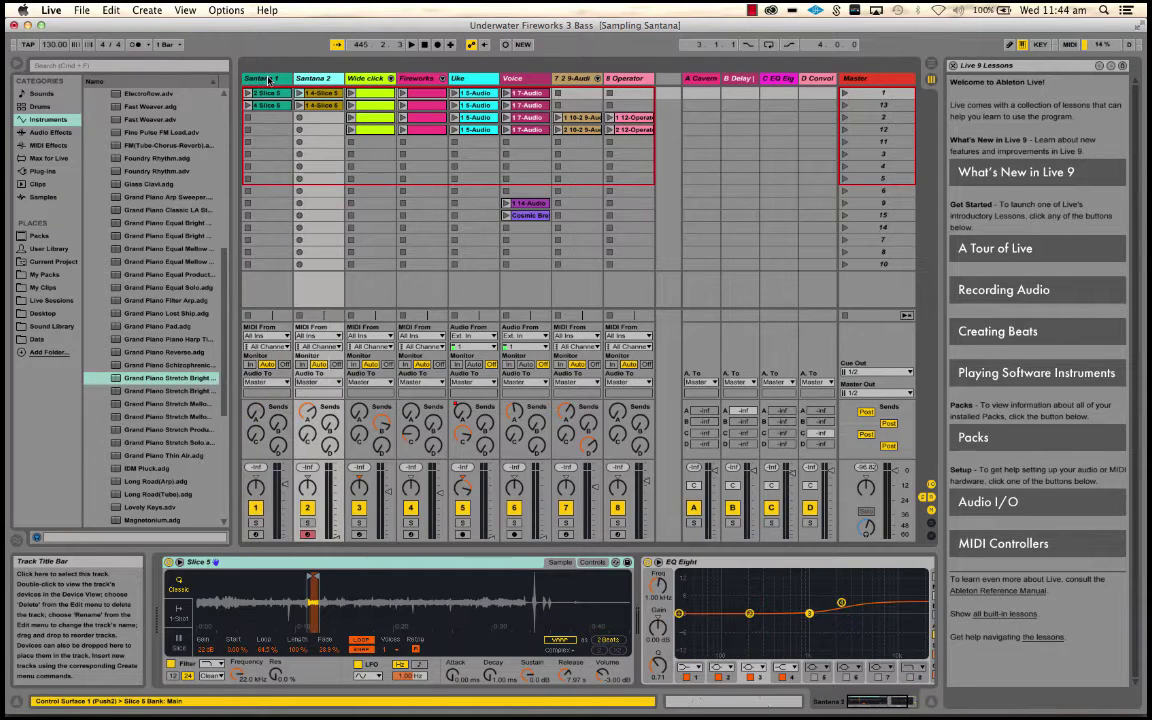
pyautogui.press('Right')
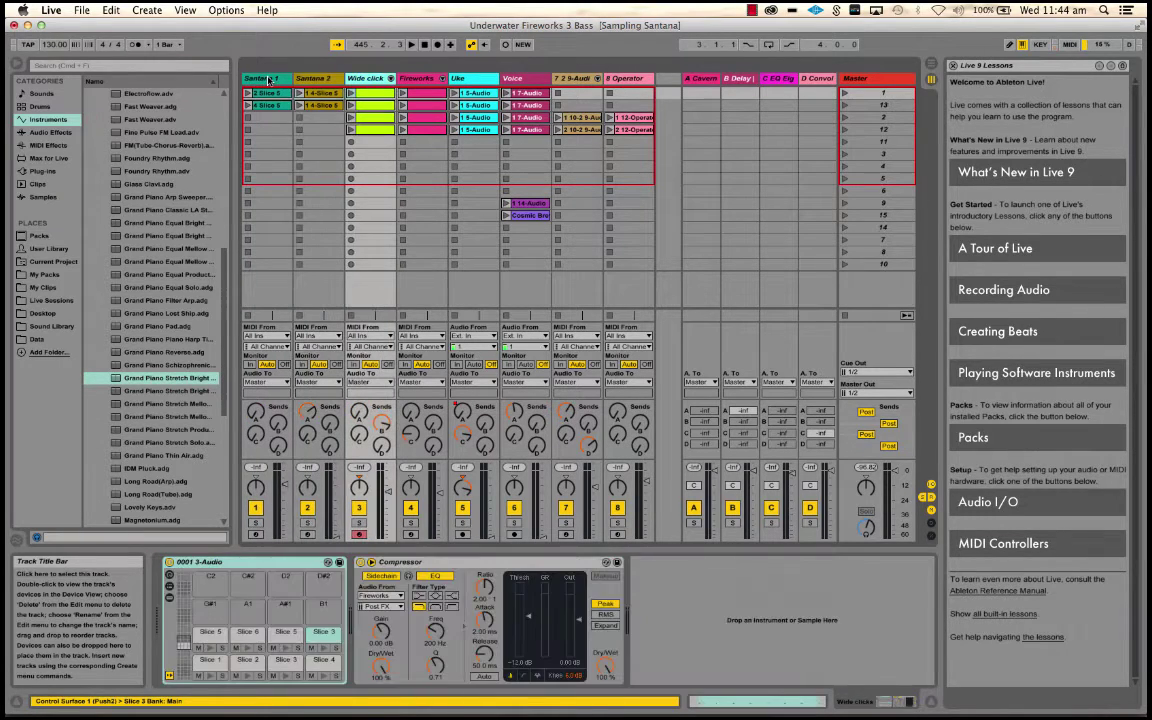
pyautogui.press('Left')
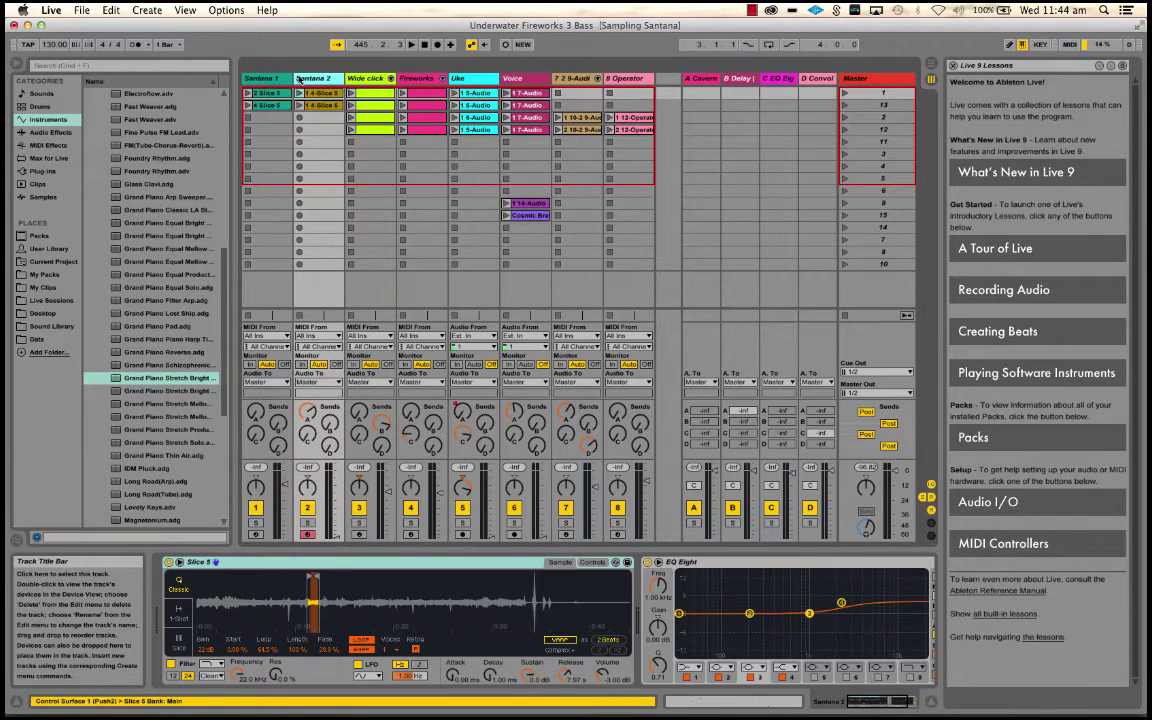
pyautogui.click(262, 79)
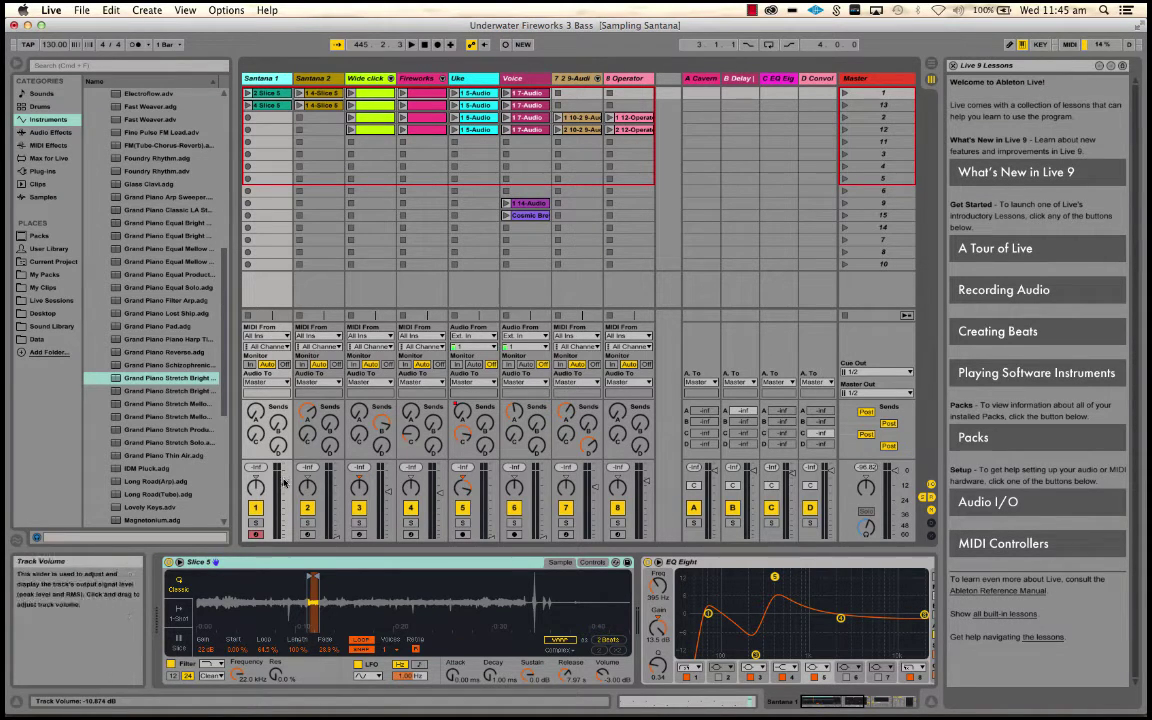
# Heighten the mixer, mute and unmute Santana 1, arm it for recording, then shrink the mixer.
pyautogui.moveTo(288, 461); pyautogui.dragTo(286, 395)
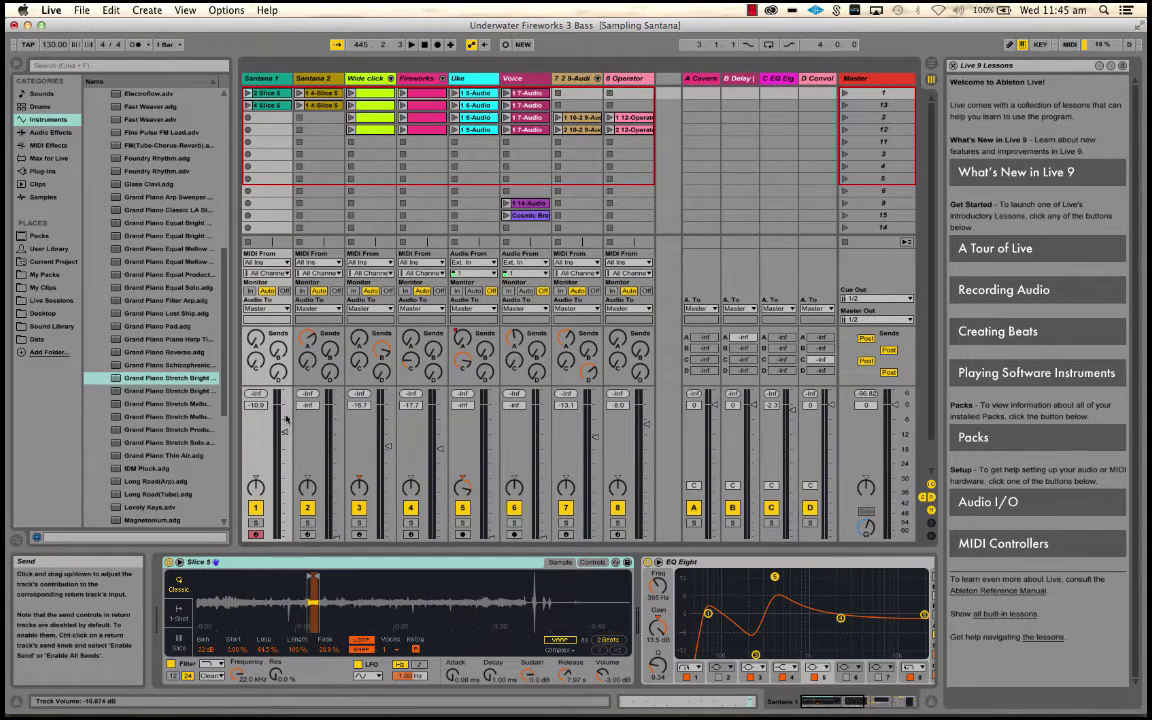
pyautogui.click(256, 508)
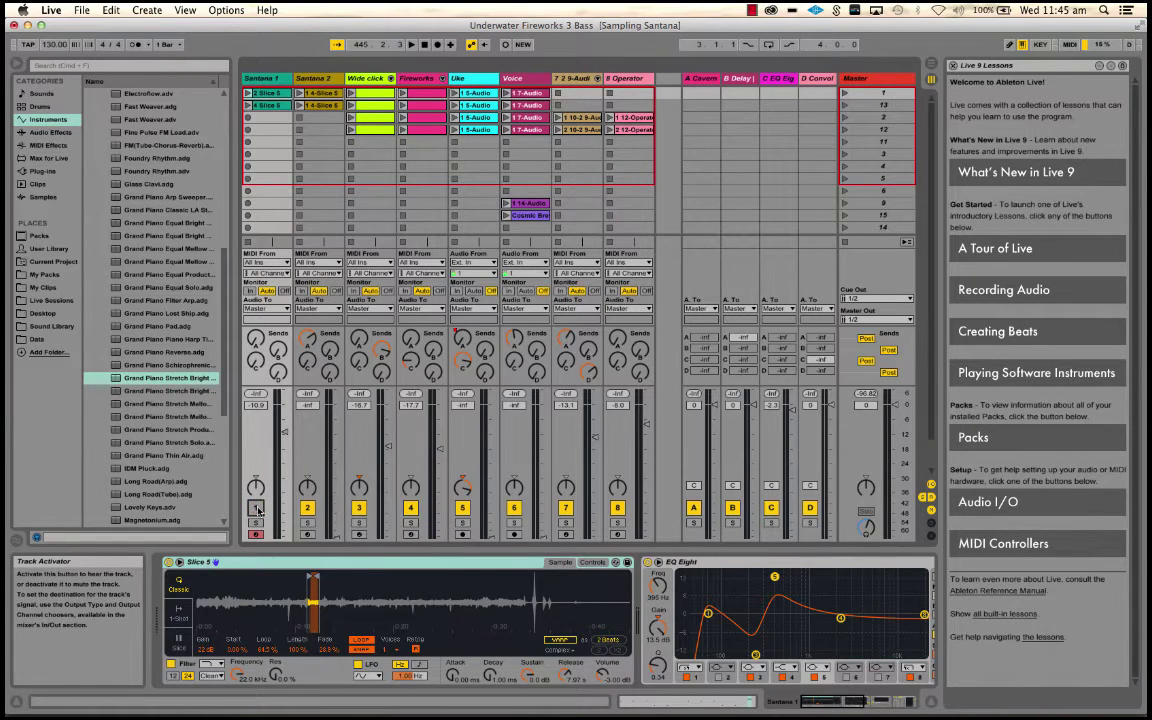
pyautogui.click(256, 508)
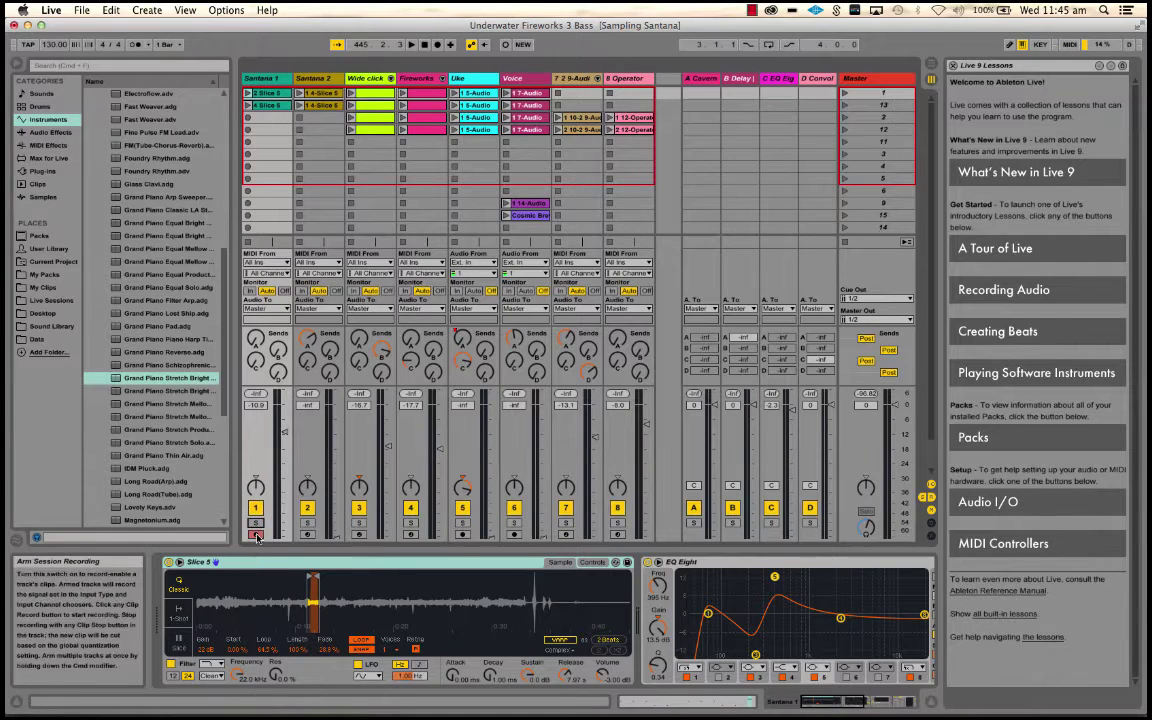
pyautogui.click(257, 536)
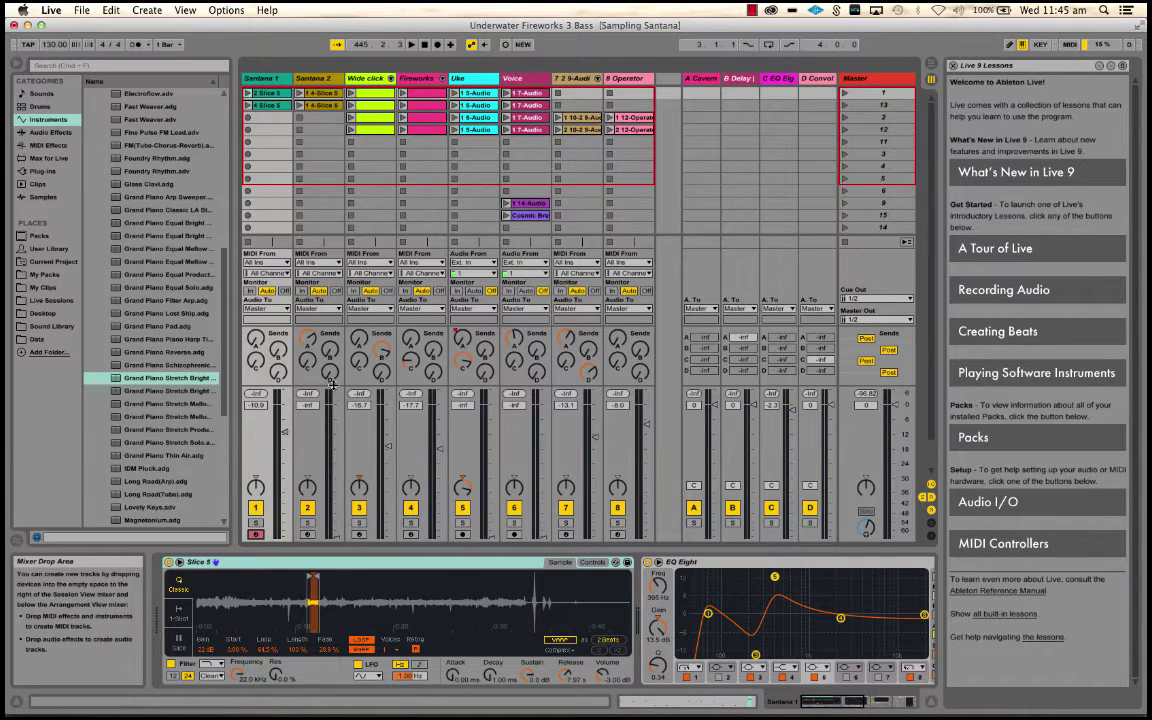
pyautogui.moveTo(300, 241); pyautogui.dragTo(300, 327)
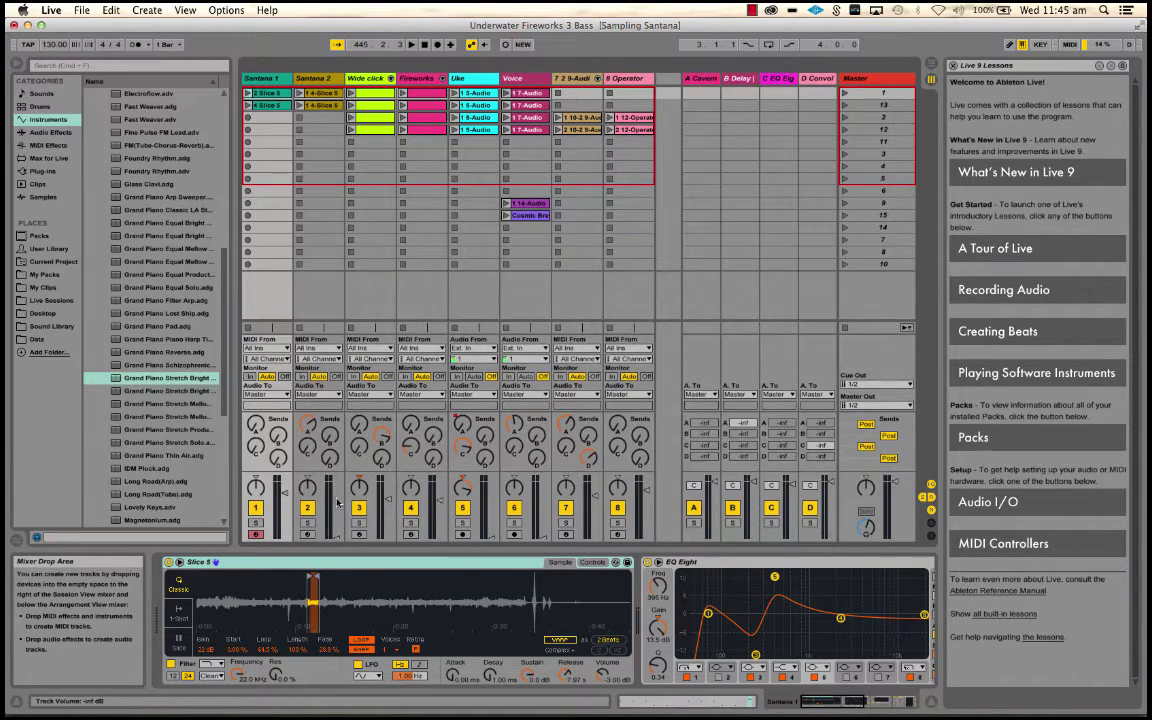
# Move through the Santana 2 clips to Santana 1's second clip and open it in the clip editor.
pyautogui.click(324, 106)
pyautogui.press('Right')
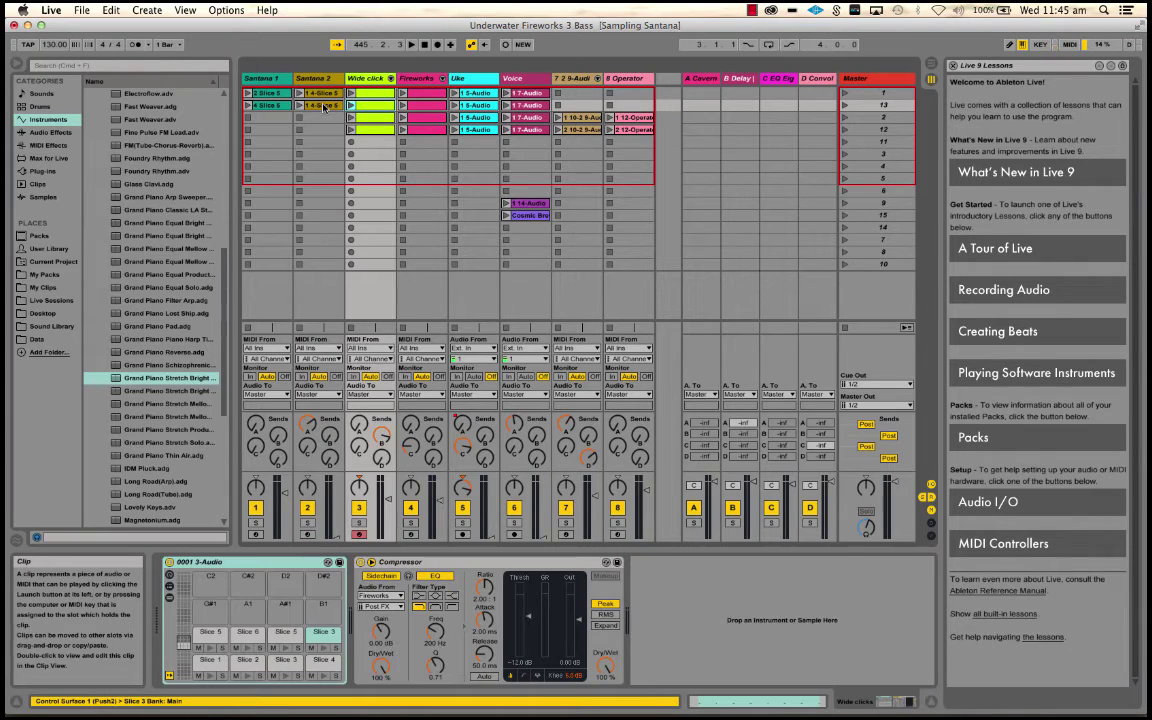
pyautogui.click(324, 106)
pyautogui.press('Down')
pyautogui.press('Down')
pyautogui.press('Down')
pyautogui.press('Down')
pyautogui.press('Down')
pyautogui.press('Down')
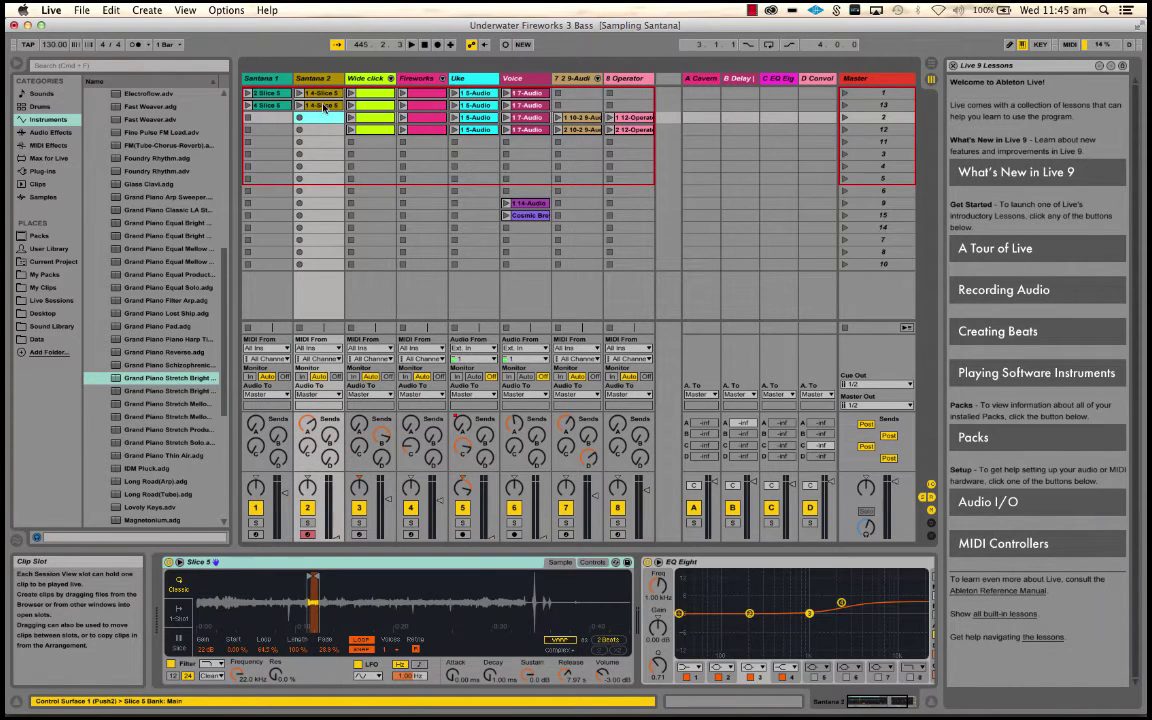
pyautogui.press('Up')
pyautogui.press('Up')
pyautogui.press('Up')
pyautogui.press('Up')
pyautogui.press('Up')
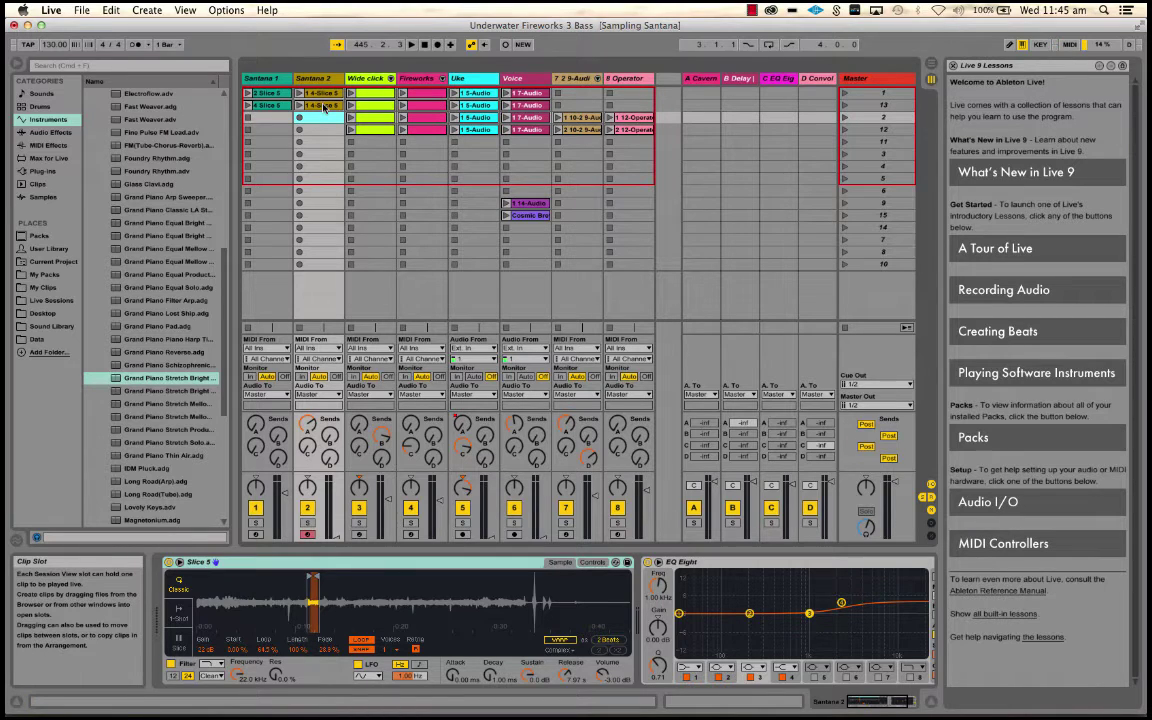
pyautogui.press('Up')
pyautogui.press('Left')
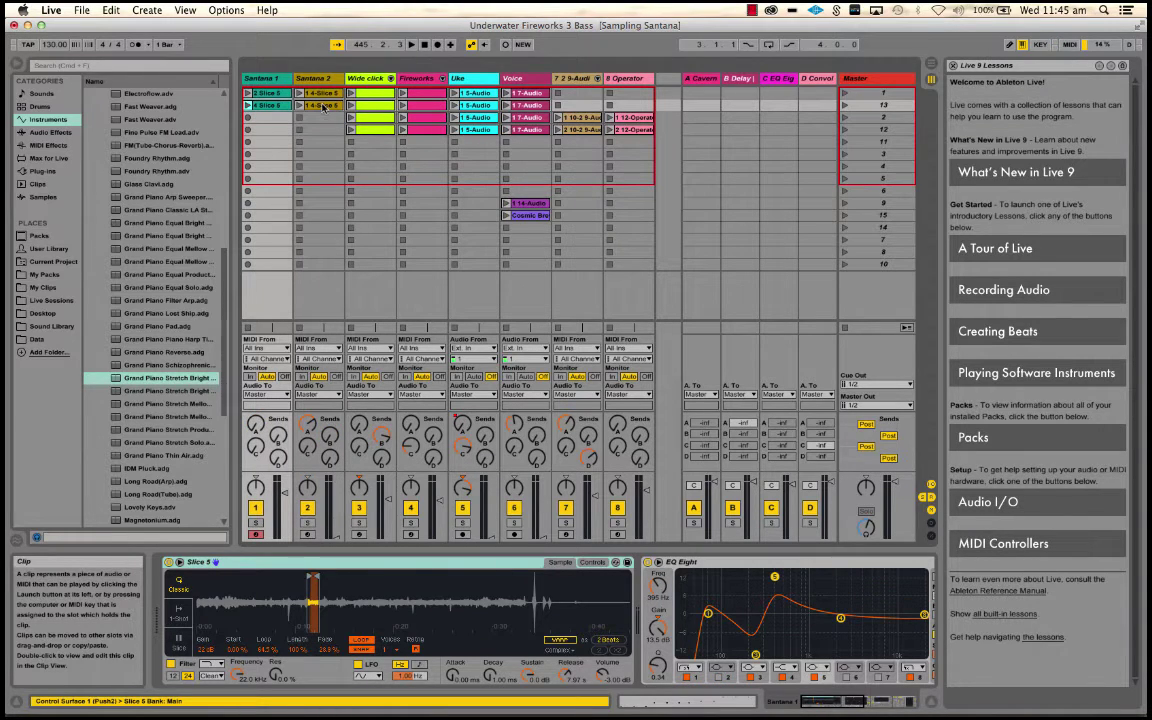
pyautogui.doubleClick(272, 108)
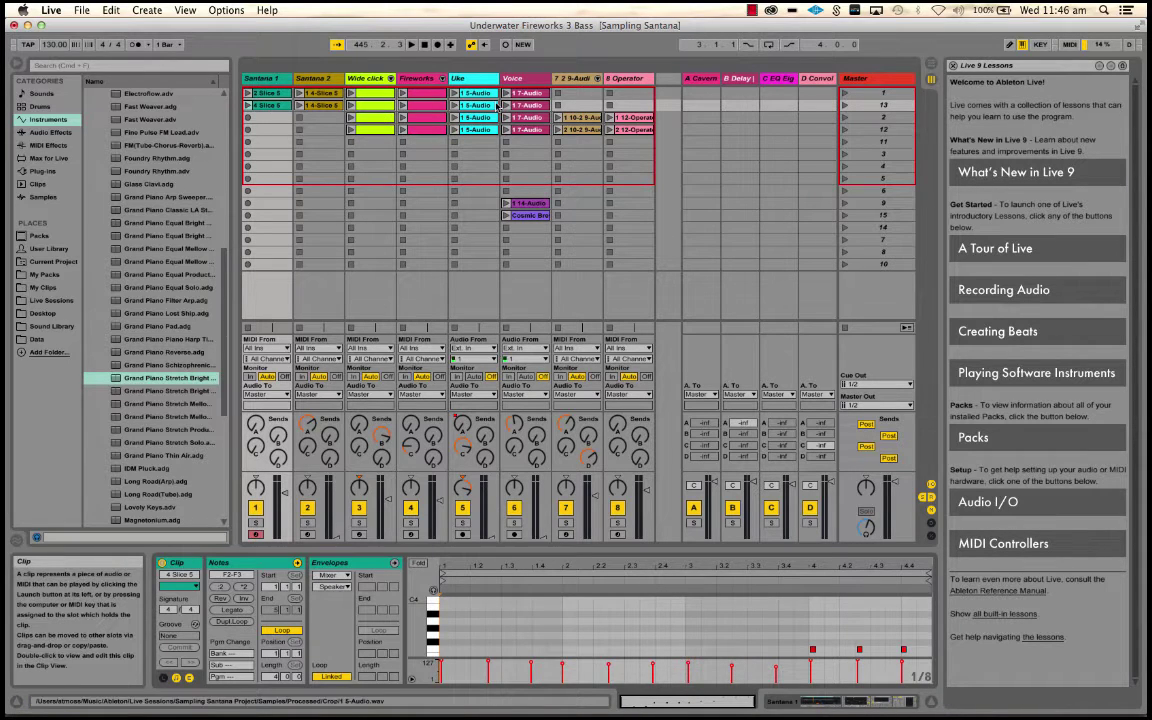
# Show the Voice track's 1 7-Audio clip waveform and adjust the clip editor height.
pyautogui.click(524, 95)
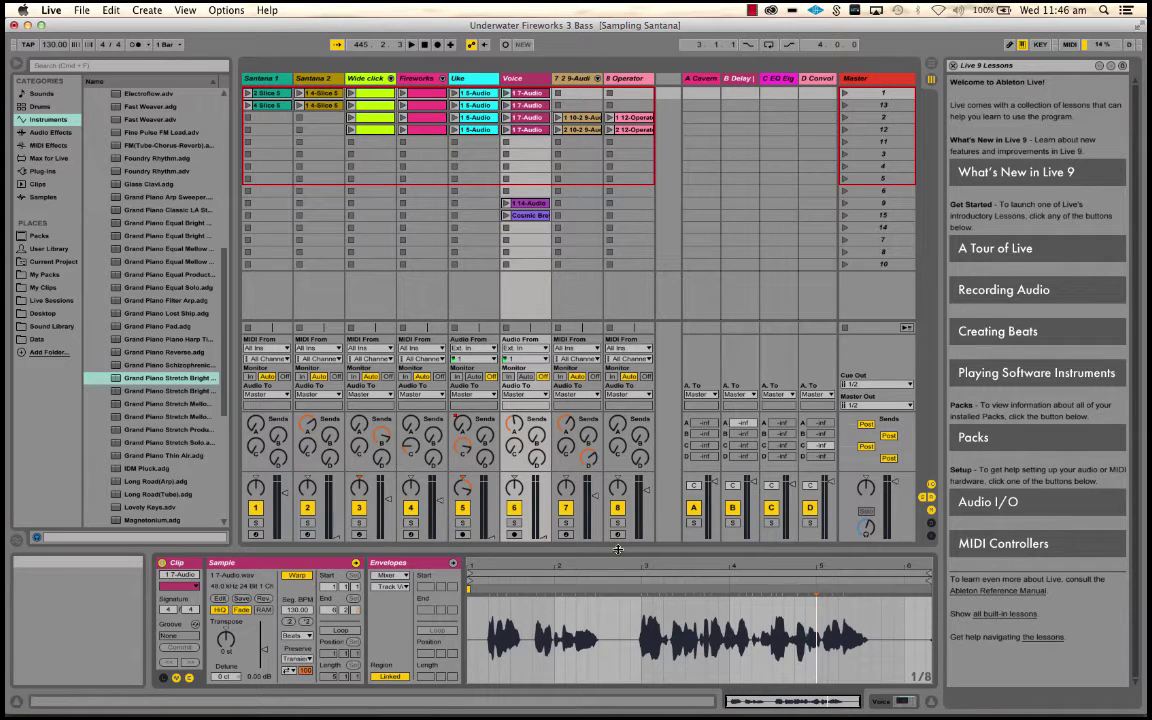
pyautogui.moveTo(619, 549); pyautogui.dragTo(627, 335)
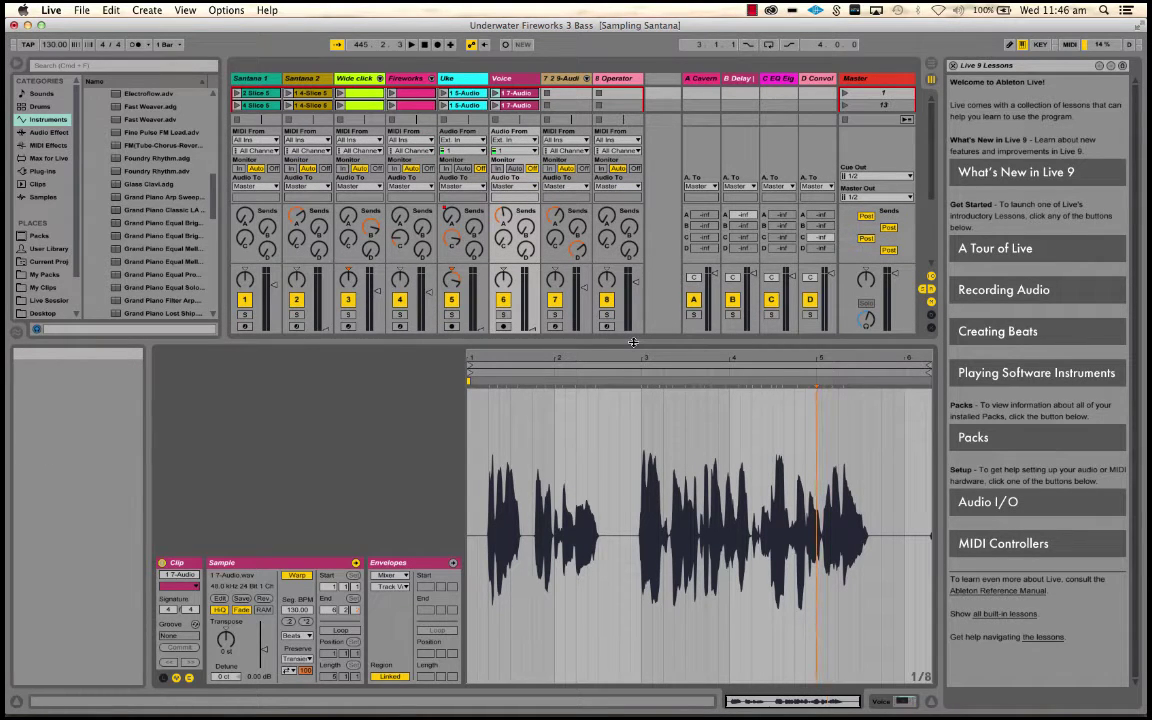
pyautogui.moveTo(633, 342); pyautogui.dragTo(634, 366)
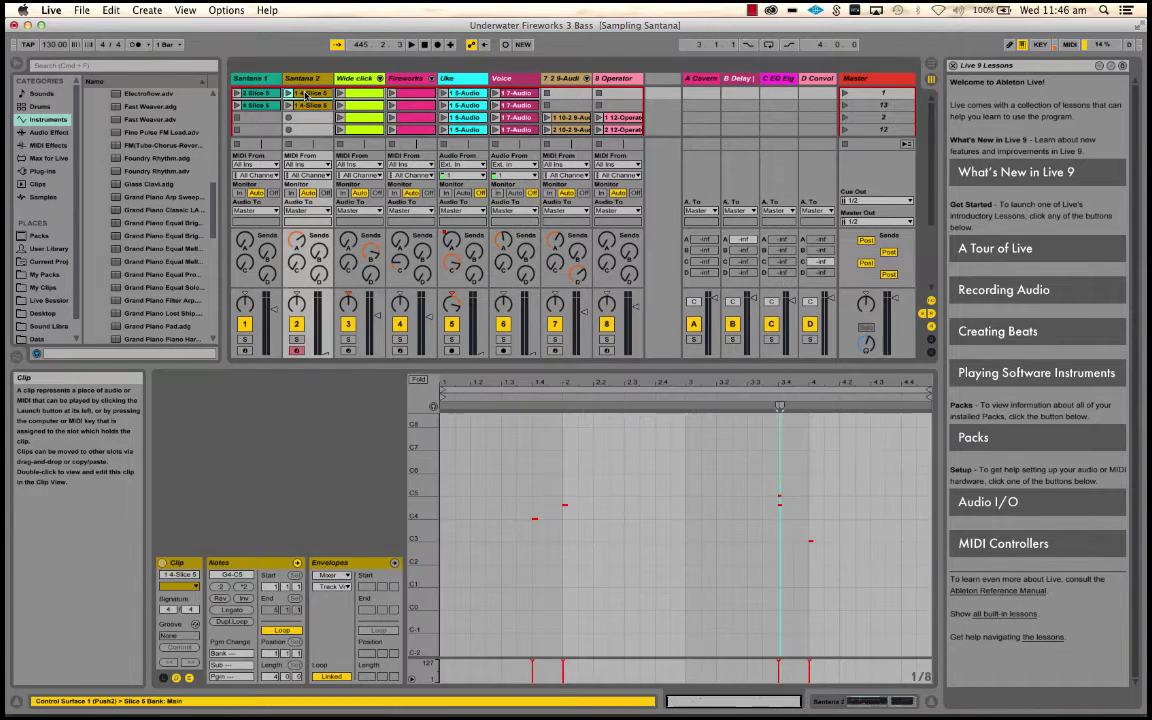
# Show the 2 Slice 5 notes, zoom the note editor, then shrink it.
pyautogui.click(270, 93)
pyautogui.click(262, 94)
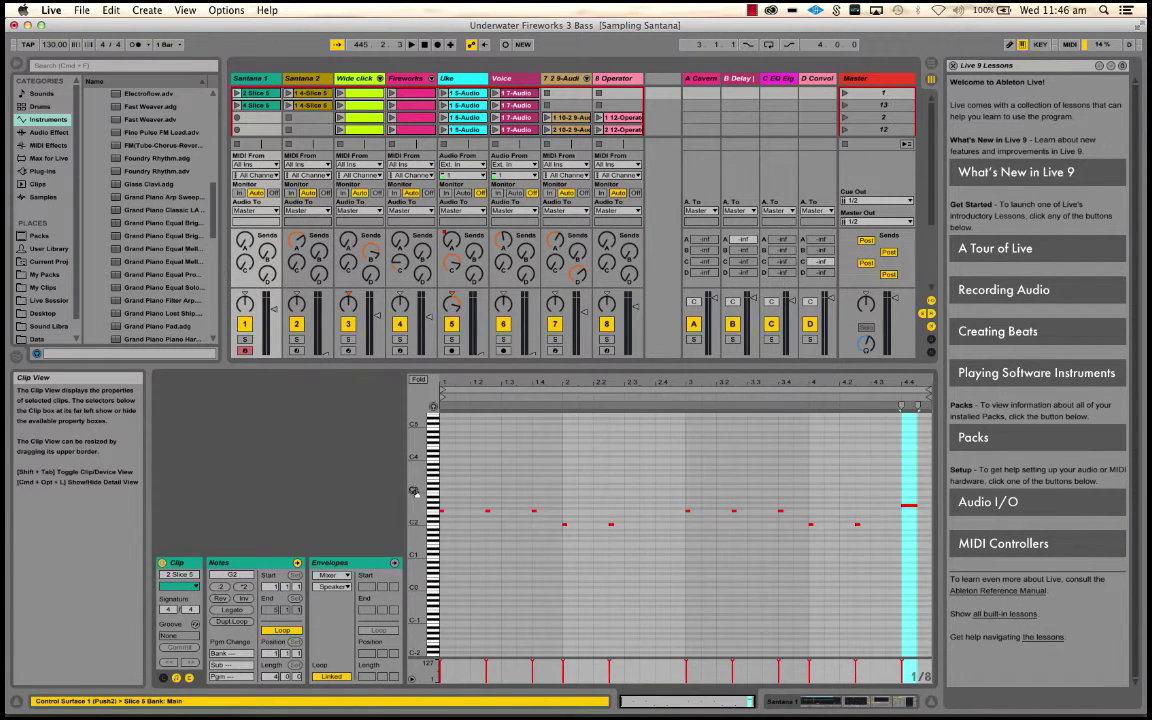
pyautogui.moveTo(432, 505); pyautogui.dragTo(443, 505)
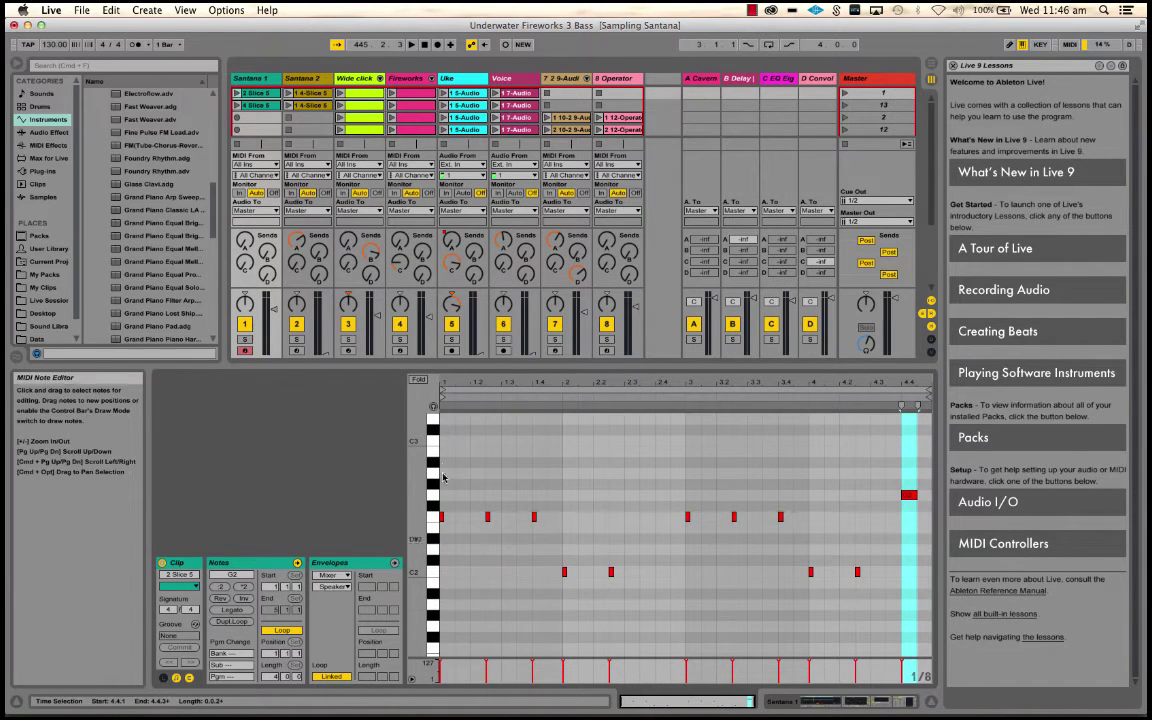
pyautogui.click(584, 500)
pyautogui.moveTo(584, 385)
pyautogui.mouseDown()
pyautogui.moveTo(584, 425)
pyautogui.moveTo(584, 385)
pyautogui.mouseUp()
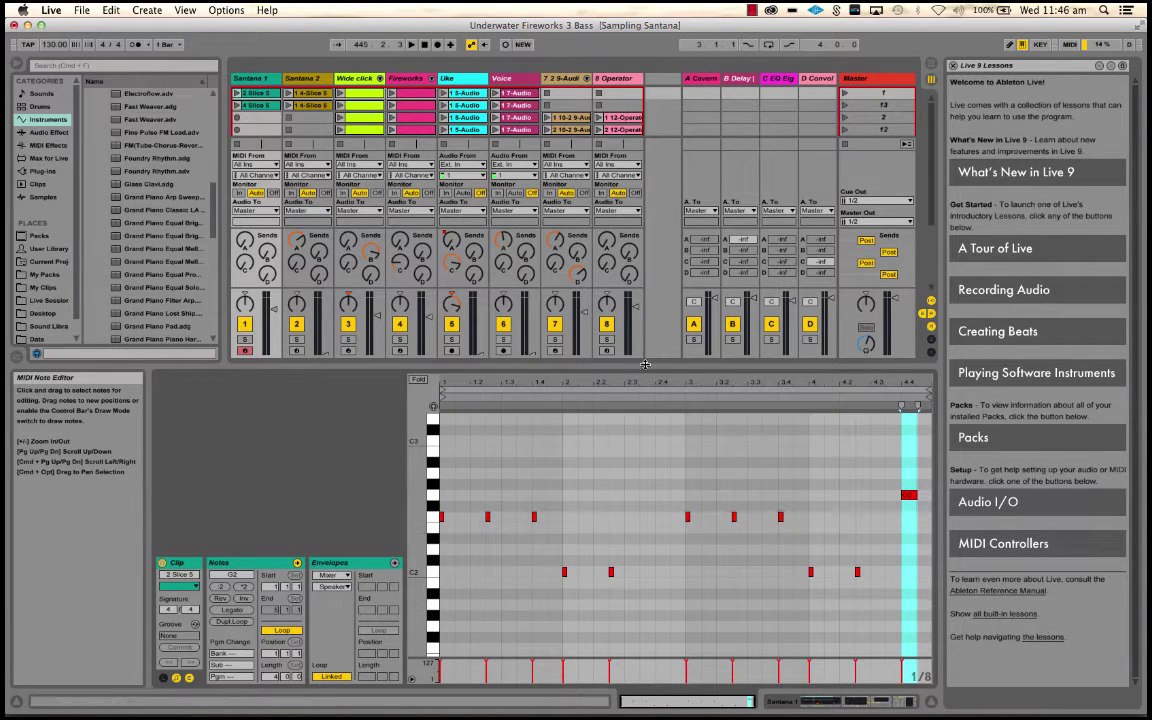
pyautogui.moveTo(646, 366); pyautogui.dragTo(652, 549)
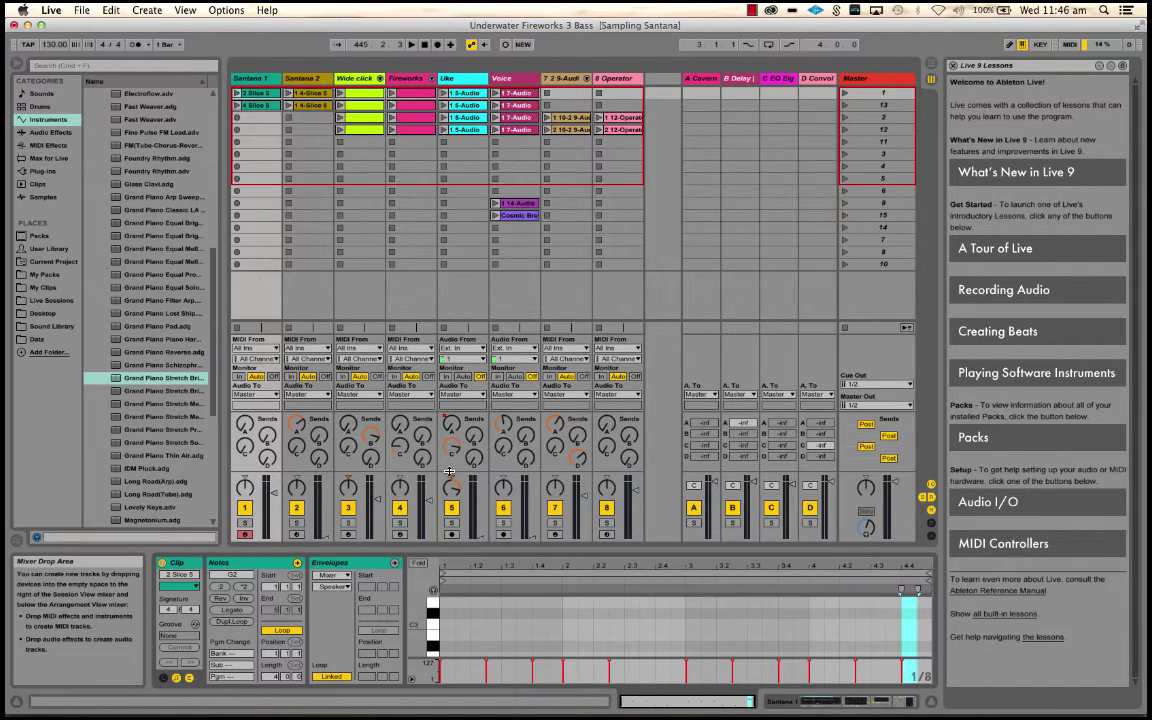
pyautogui.moveTo(450, 471); pyautogui.dragTo(447, 353)
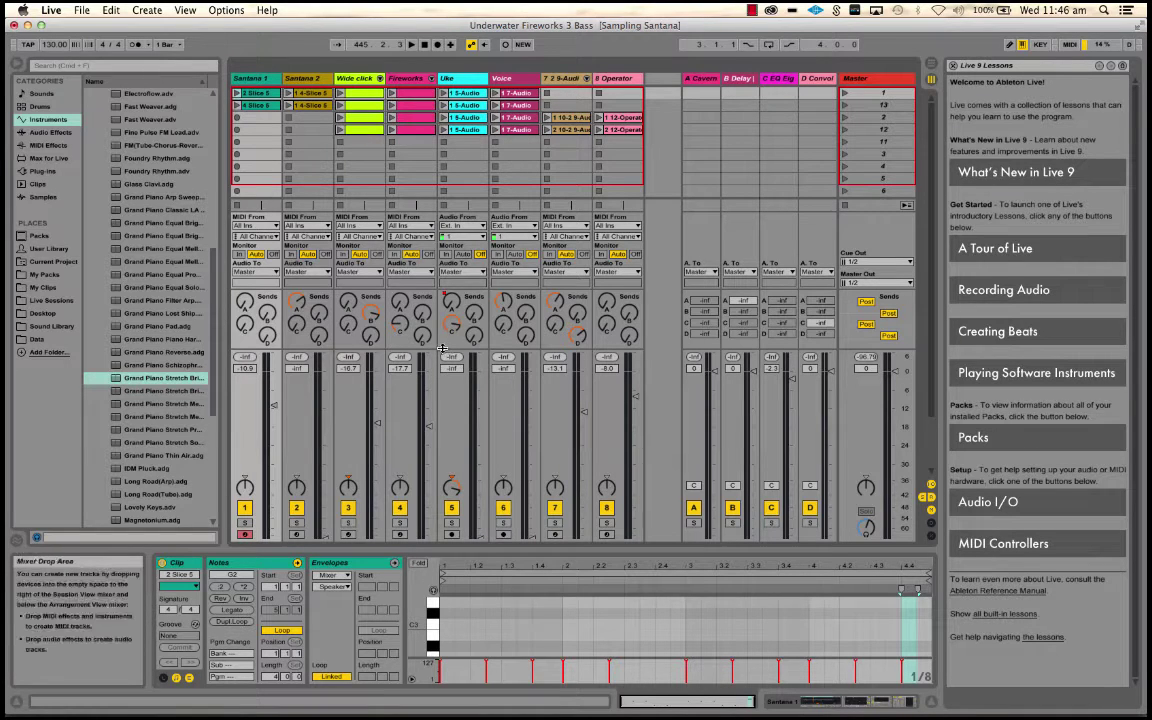
pyautogui.moveTo(447, 348); pyautogui.dragTo(472, 92)
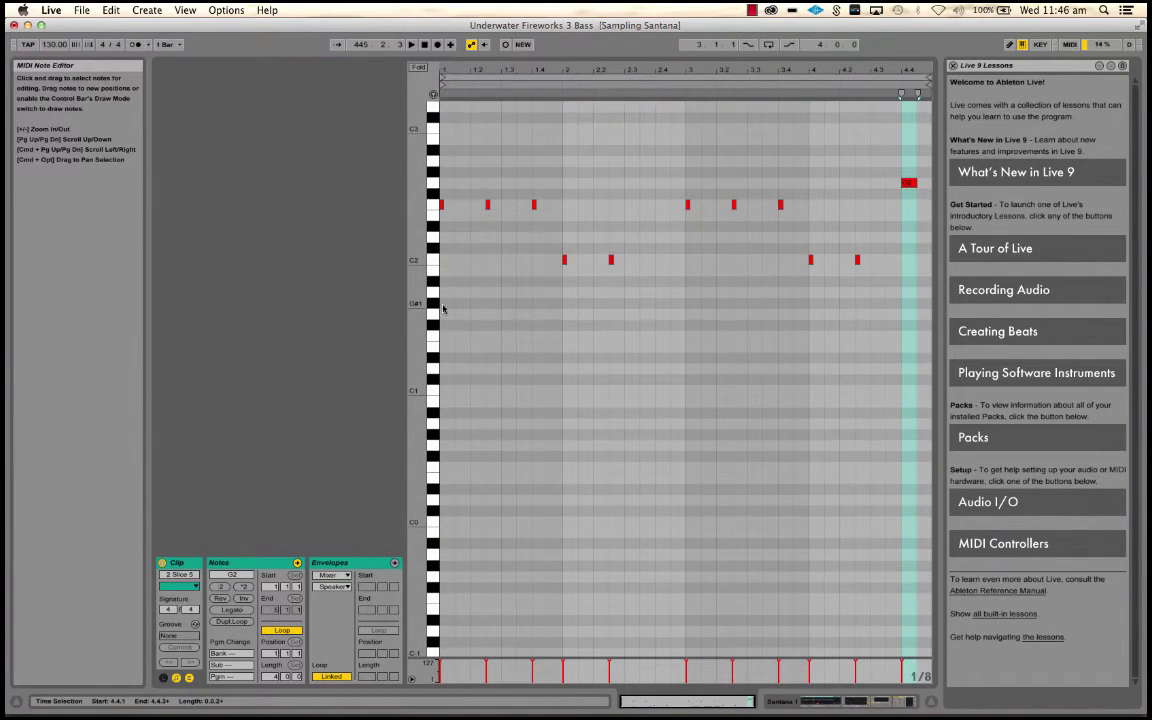
pyautogui.moveTo(415, 330)
pyautogui.mouseDown()
pyautogui.moveTo(390, 330)
pyautogui.moveTo(418, 321)
pyautogui.mouseUp()
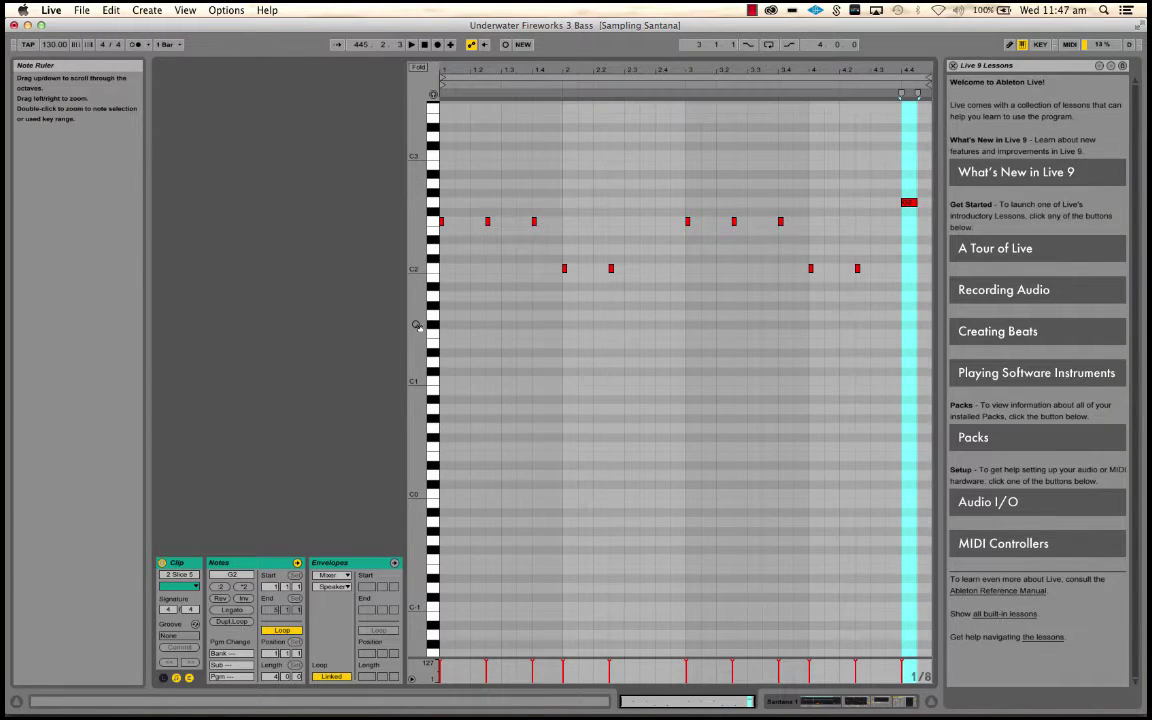
pyautogui.moveTo(416, 325); pyautogui.dragTo(440, 305)
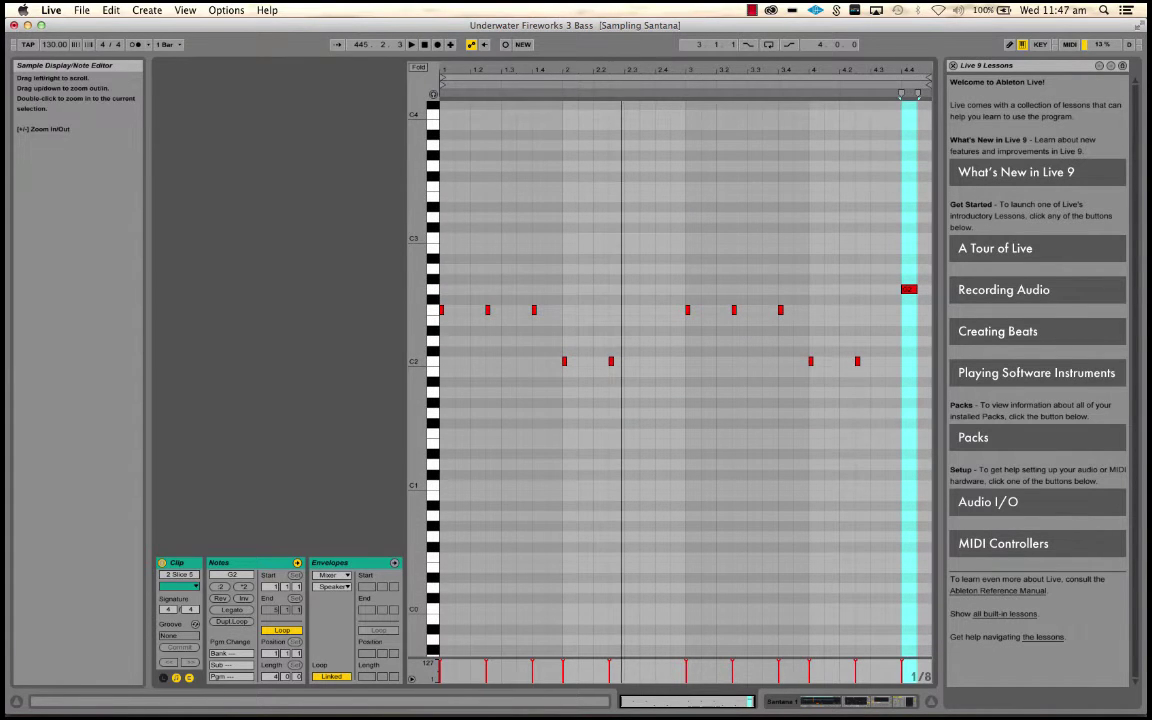
pyautogui.moveTo(621, 70)
pyautogui.mouseDown()
pyautogui.moveTo(620, 175)
pyautogui.moveTo(634, 67)
pyautogui.moveTo(502, 62)
pyautogui.moveTo(665, 63)
pyautogui.moveTo(625, 70)
pyautogui.mouseUp()
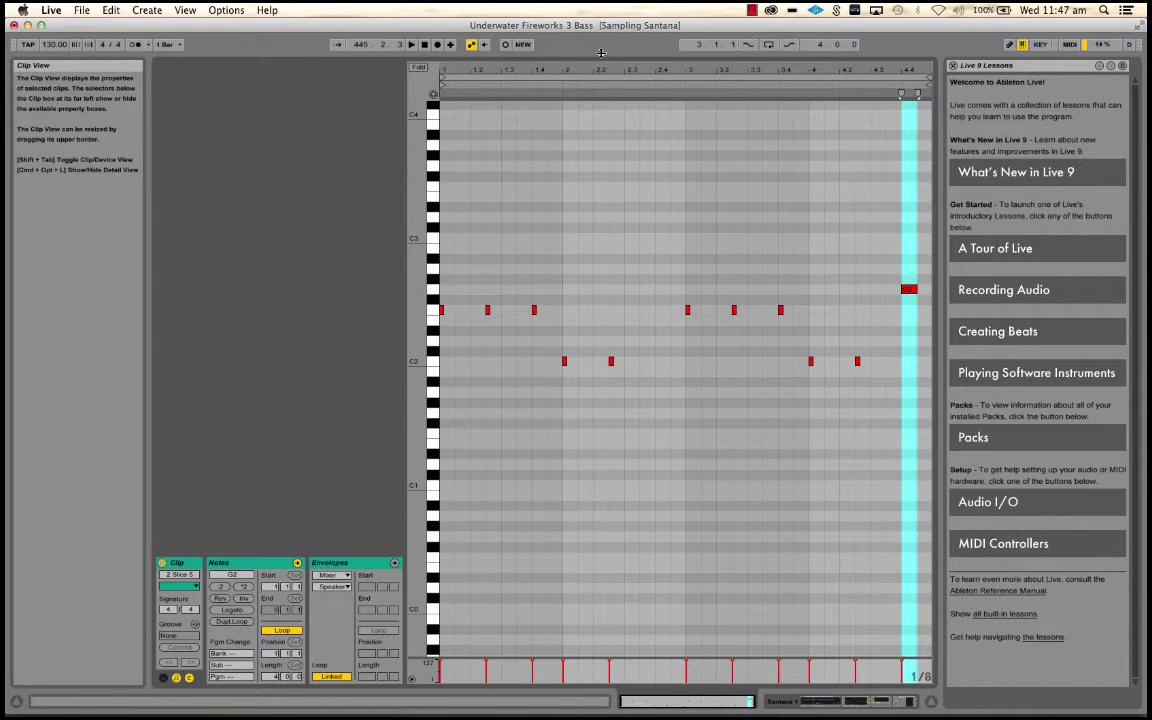
pyautogui.moveTo(601, 52); pyautogui.dragTo(579, 545)
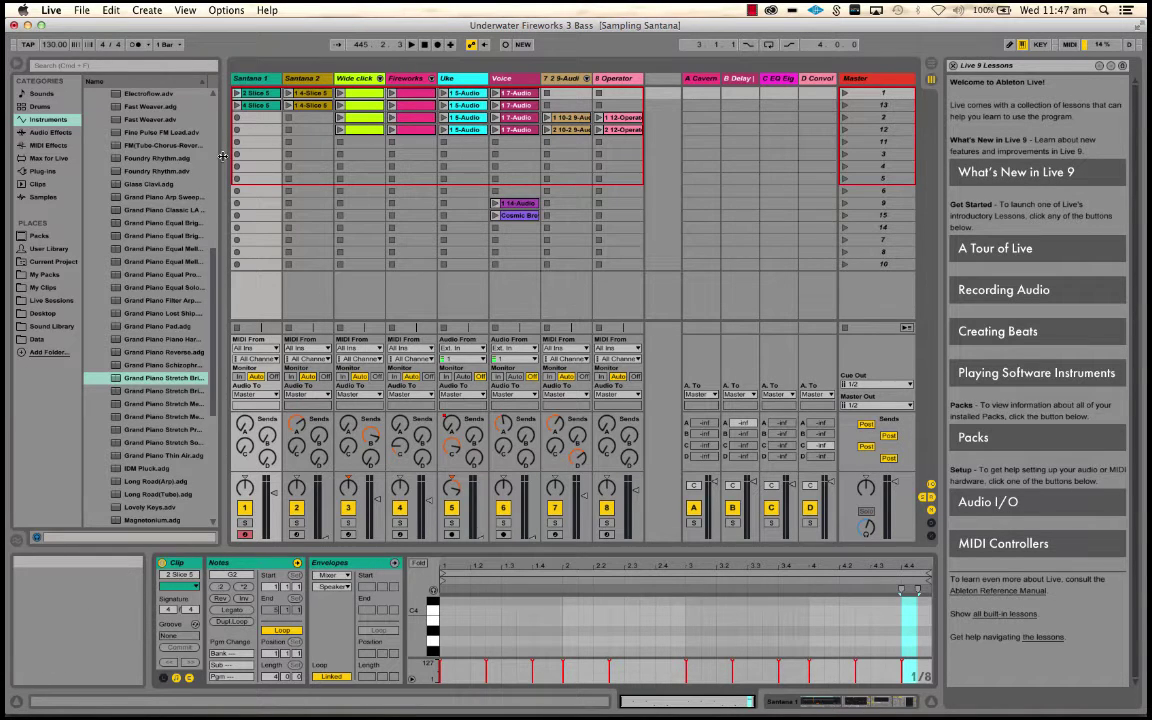
# Widen the browser and its categories column with the Sounds category shown.
pyautogui.moveTo(222, 155); pyautogui.dragTo(390, 155)
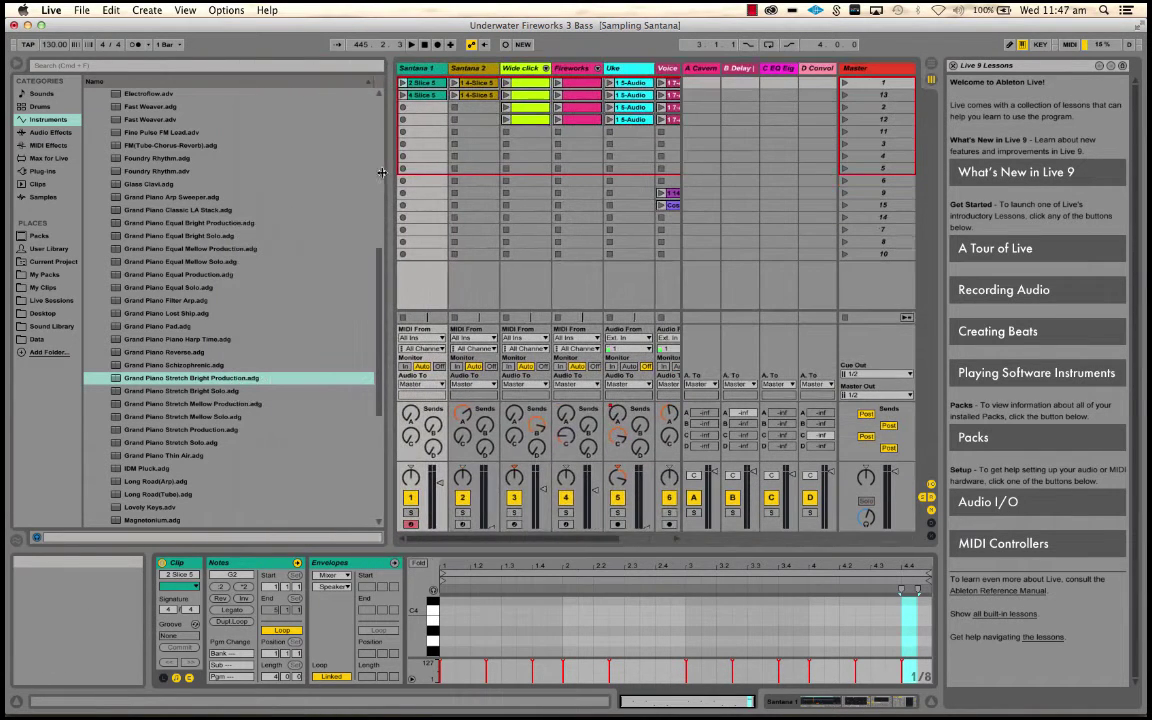
pyautogui.click(58, 93)
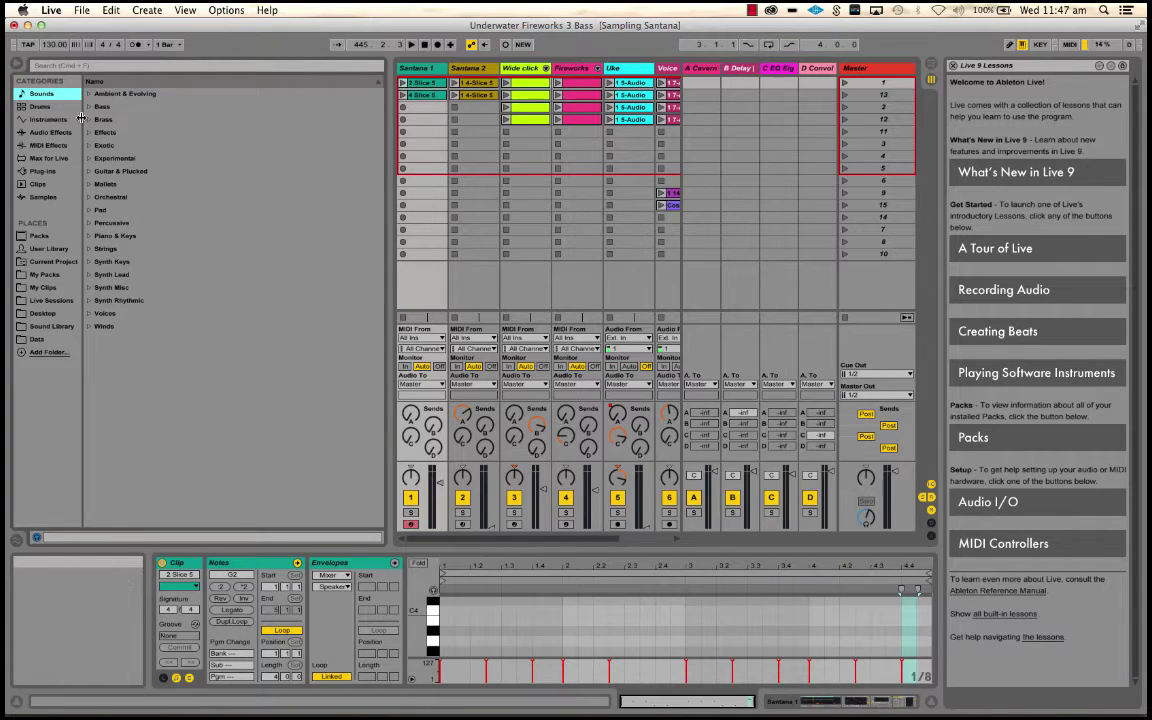
pyautogui.moveTo(81, 117); pyautogui.dragTo(120, 125)
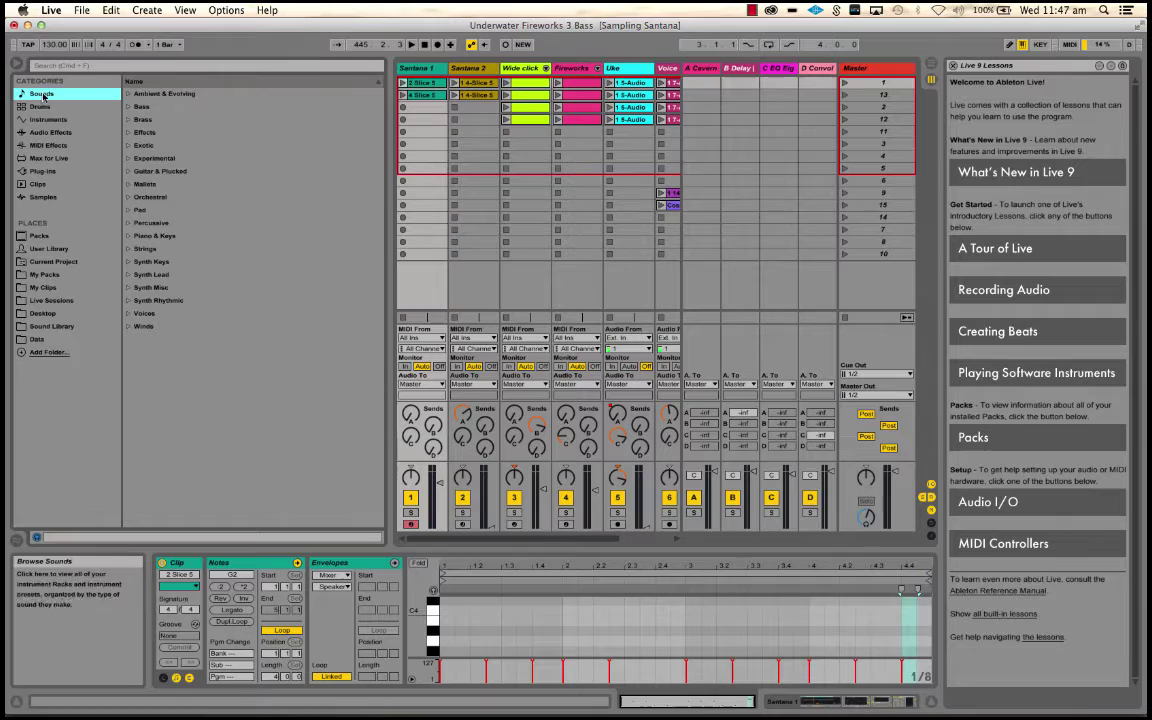
# Expand and collapse the Bass folder, then open the Guitar & Plucked folder.
pyautogui.press('Right')
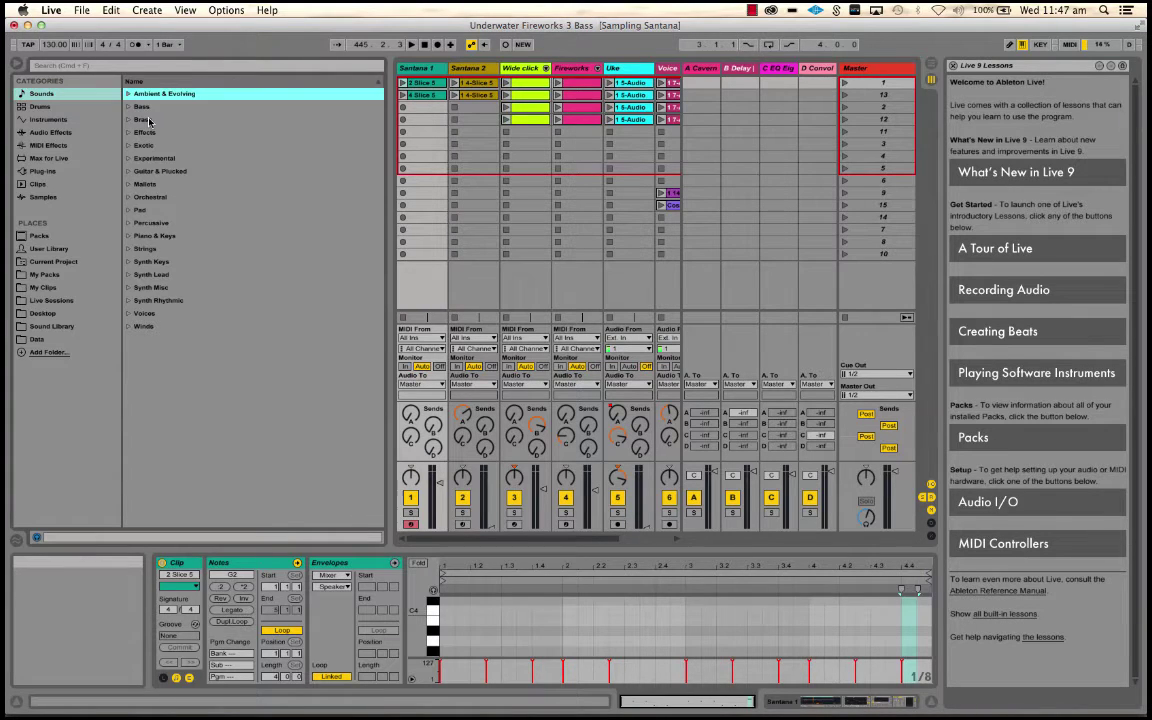
pyautogui.press('Down')
pyautogui.press('Right')
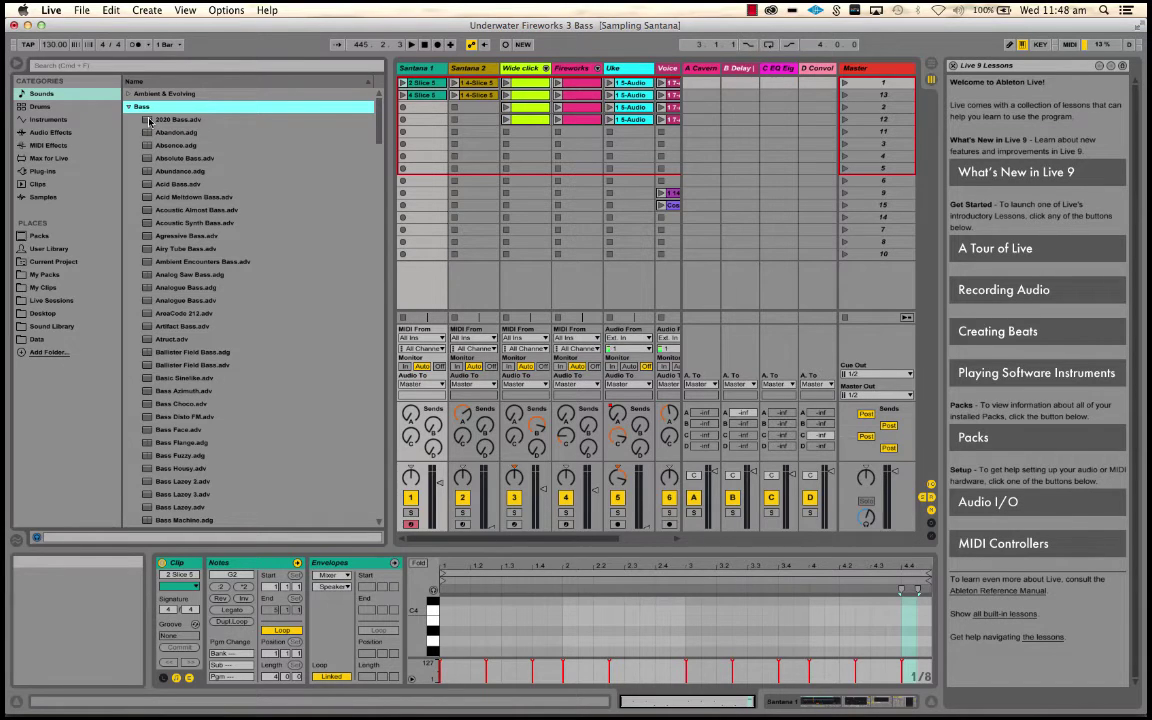
pyautogui.press('Left')
pyautogui.press('Down')
pyautogui.press('Down')
pyautogui.press('Down')
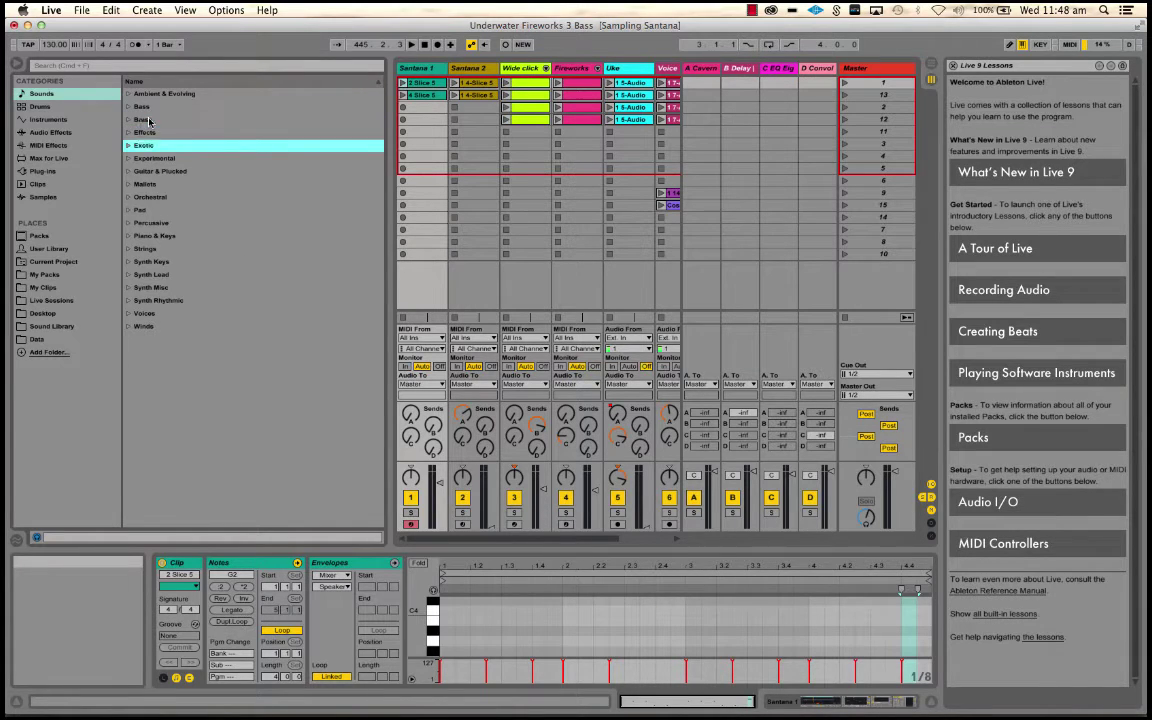
pyautogui.press('Down')
pyautogui.press('Down')
pyautogui.press('Right')
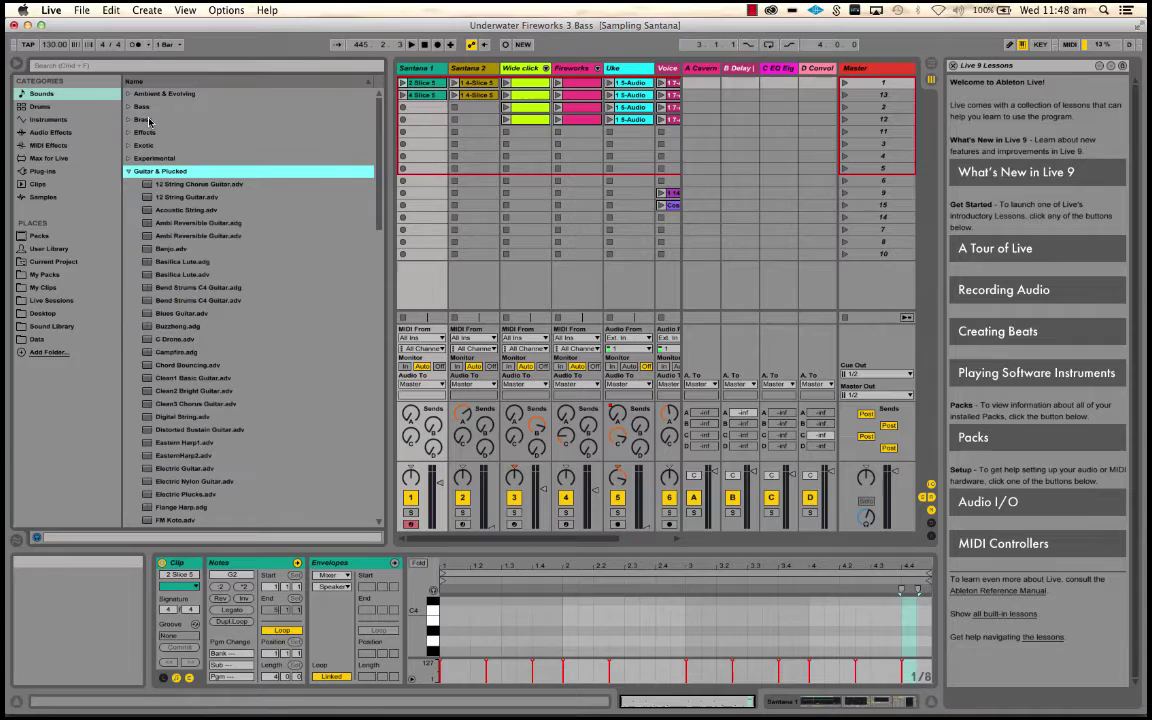
pyautogui.press('Down')
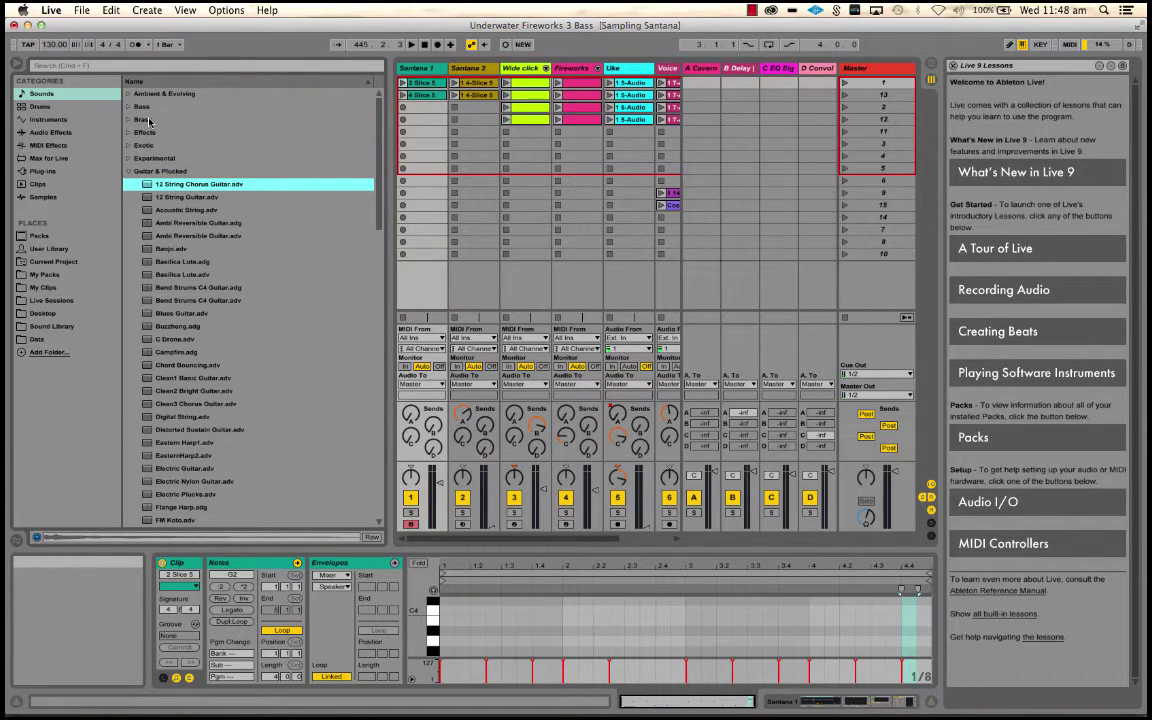
# Preview the 12 String Guitar, Acoustic String, Banjo, Basilica Lute and Bend Strums C4 presets.
pyautogui.press('Down')
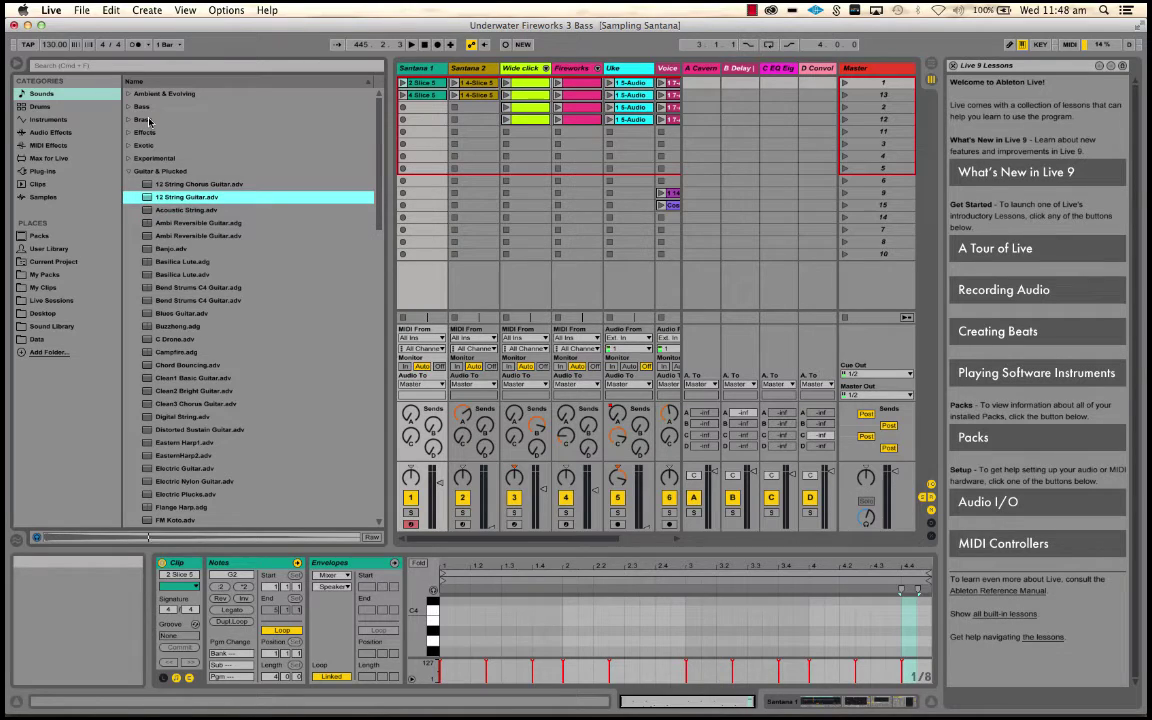
pyautogui.press('Down')
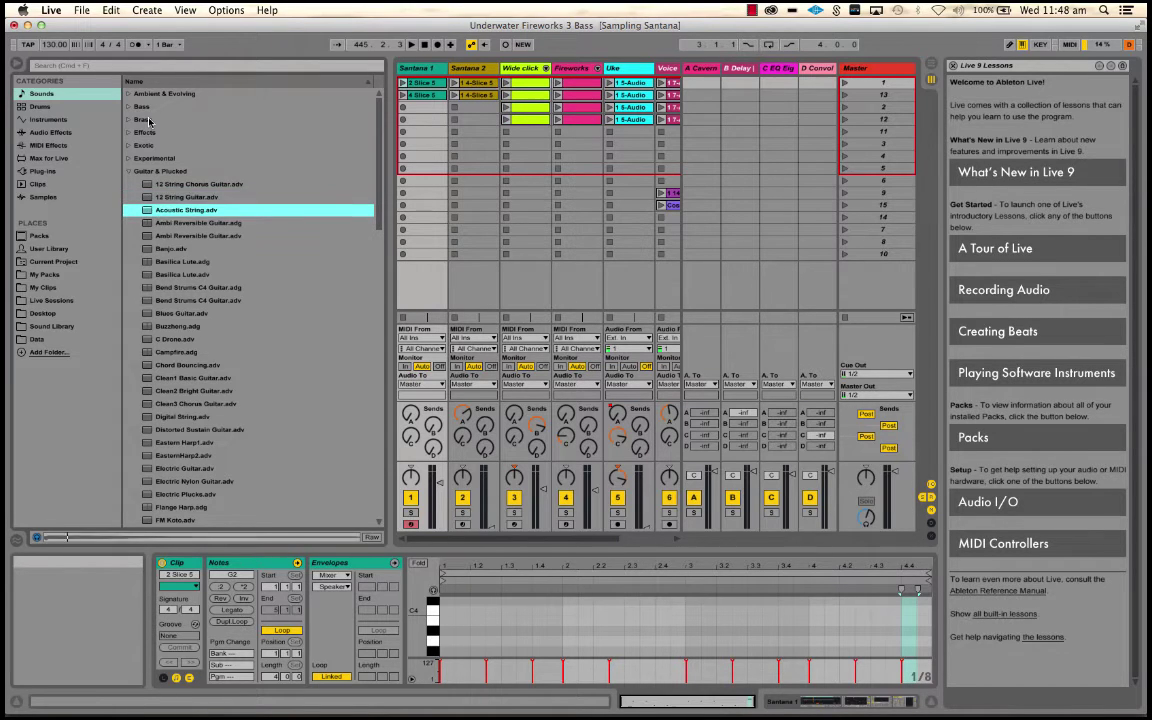
pyautogui.press('Down')
pyautogui.press('Down')
pyautogui.press('Down')
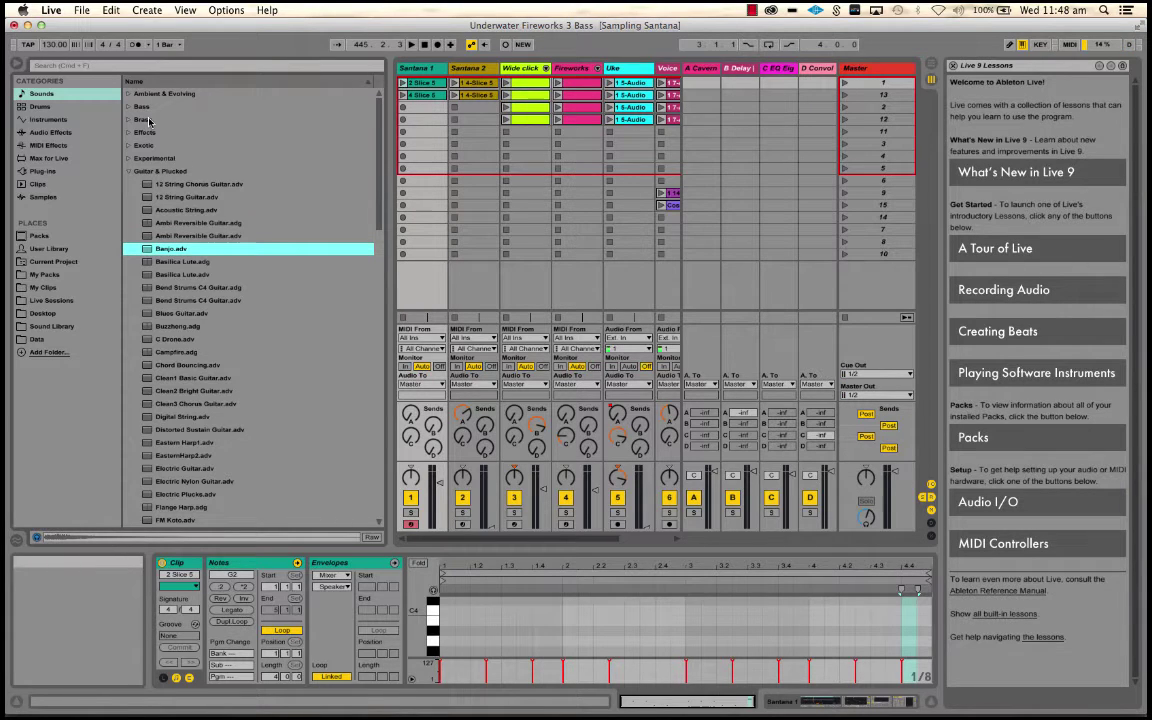
pyautogui.press('Down')
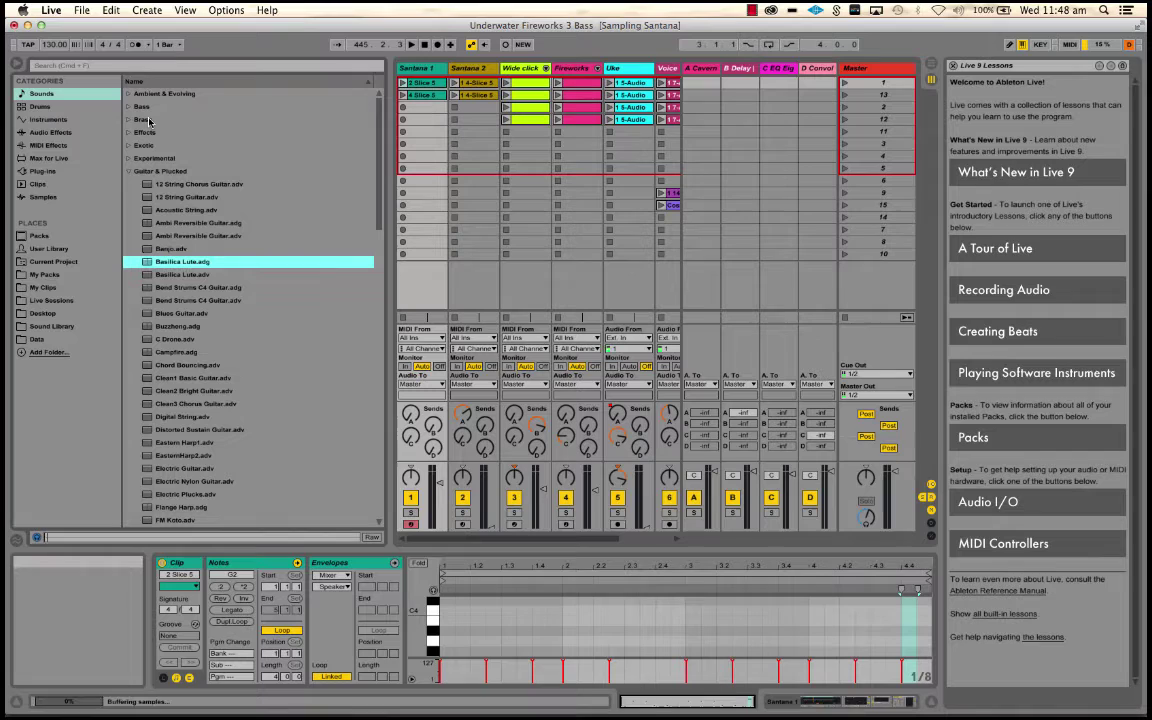
pyautogui.press('Down')
pyautogui.press('Down')
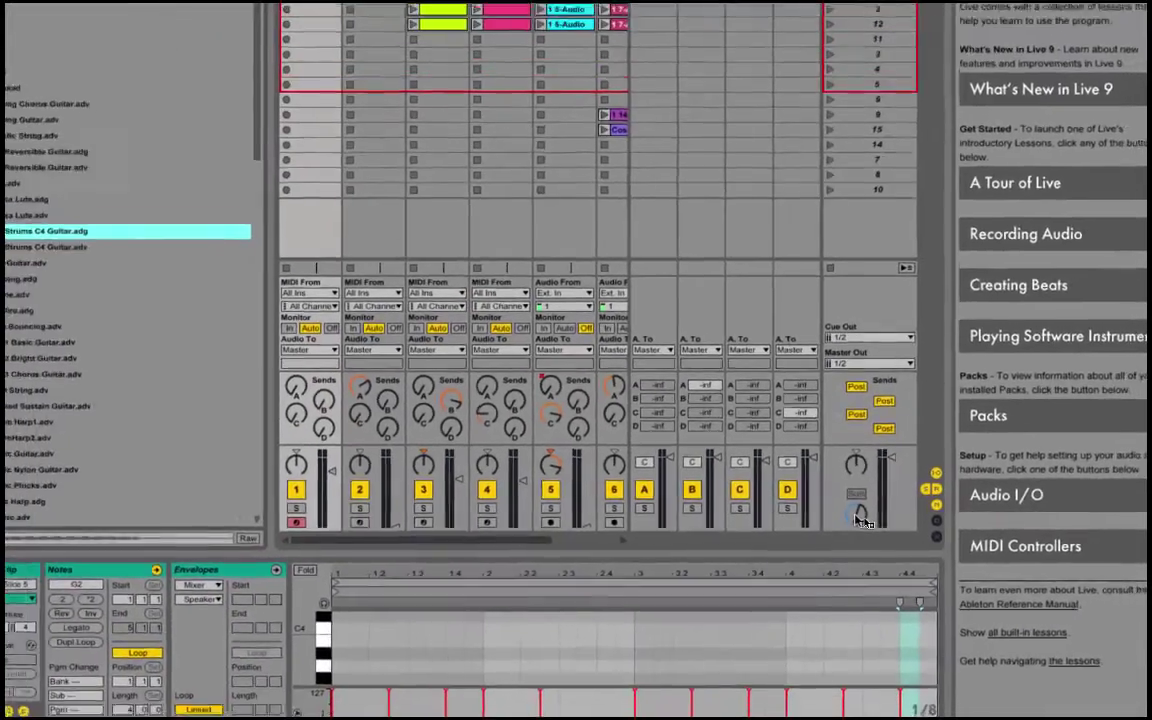
# Collapse Guitar & Plucked and move from the sound folders to the Drums category.
pyautogui.press('Left')
pyautogui.press('Left')
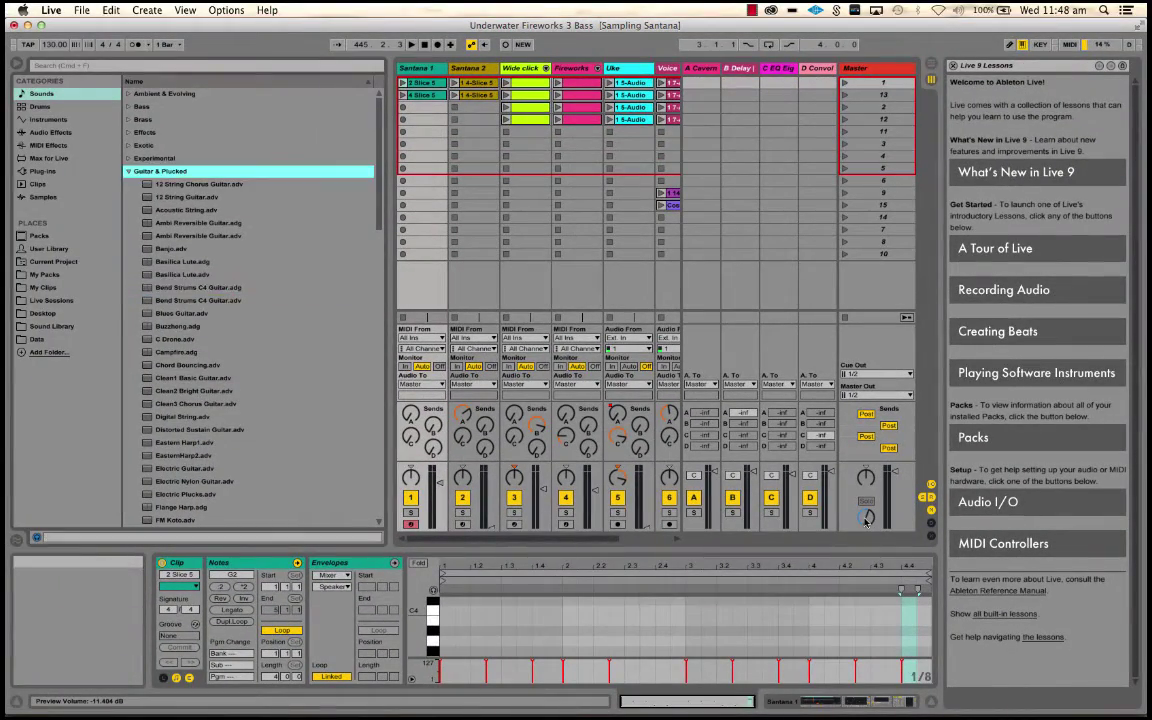
pyautogui.press('Down')
pyautogui.press('Down')
pyautogui.press('Down')
pyautogui.press('Down')
pyautogui.press('Down')
pyautogui.press('Down')
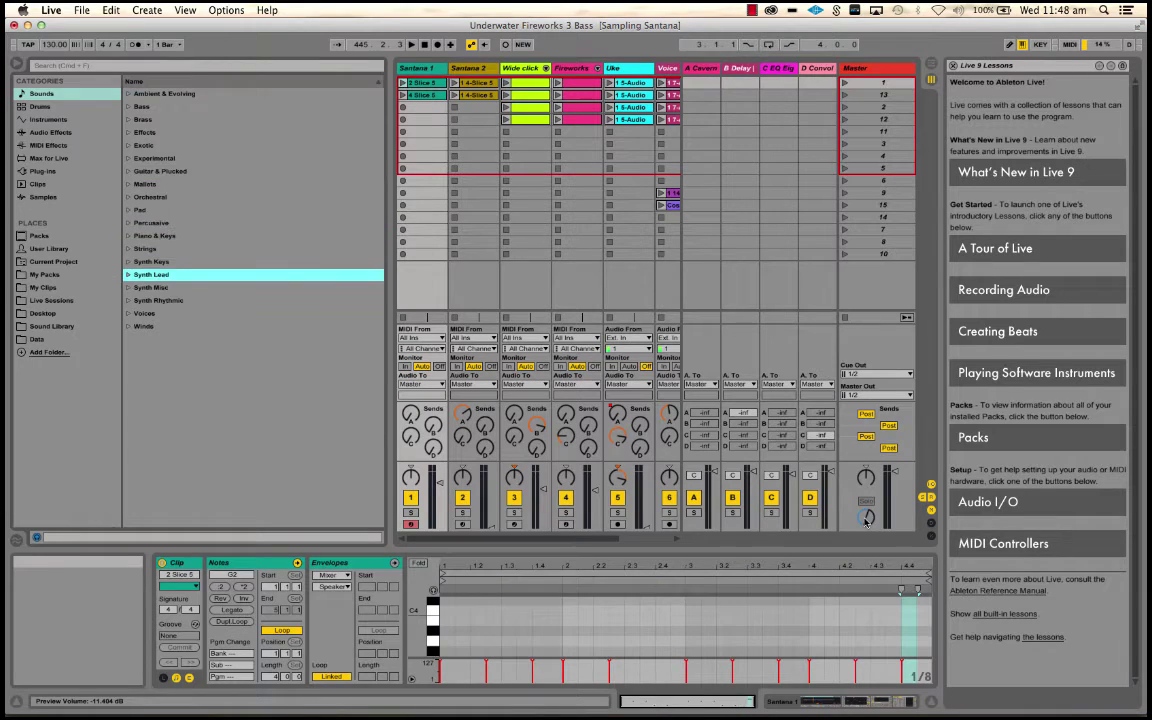
pyautogui.press('Left')
pyautogui.press('Down')
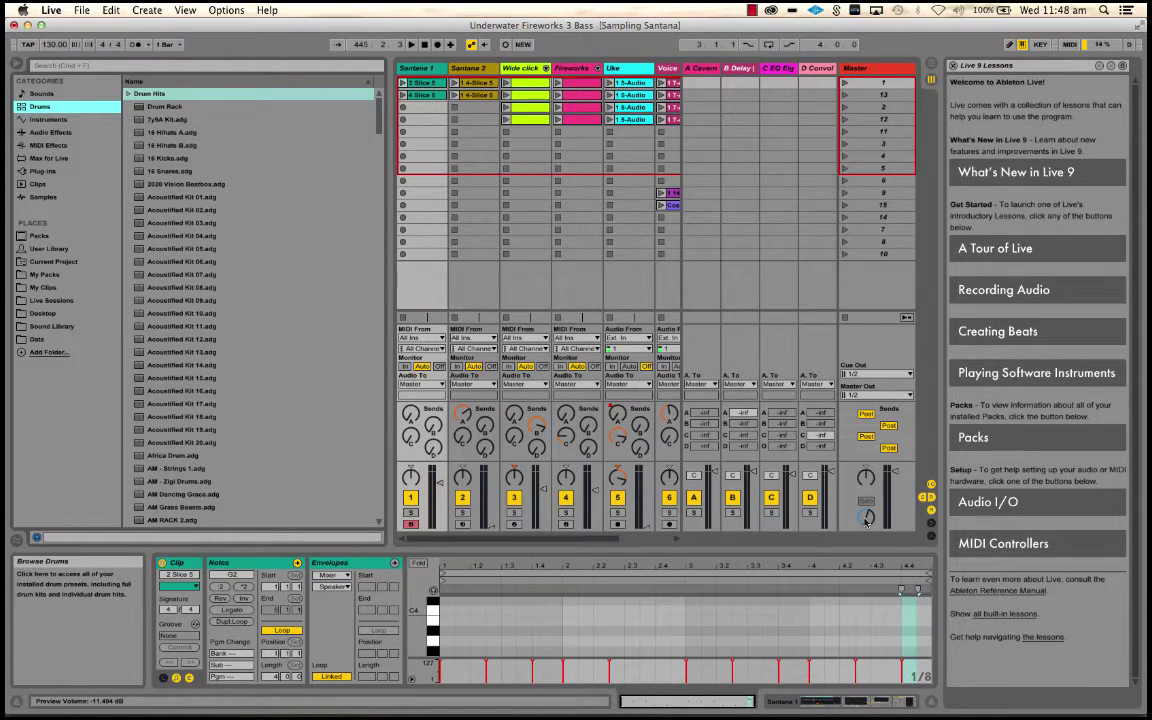
pyautogui.press('Up')
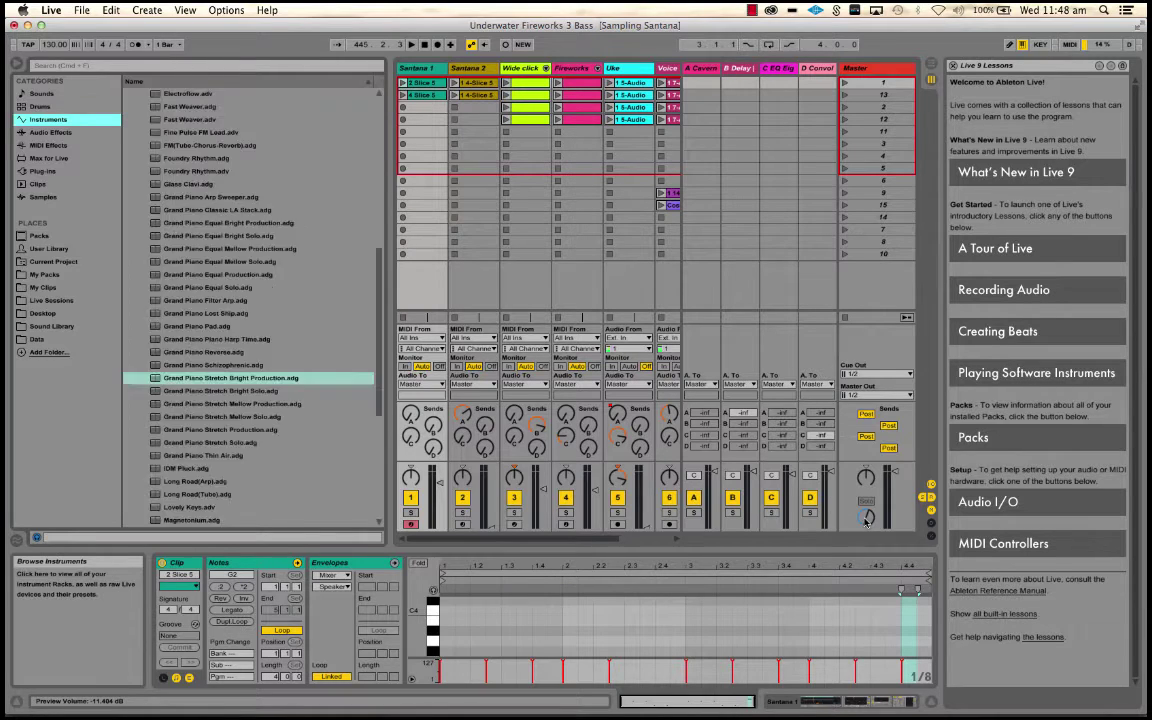
pyautogui.press('Down')
pyautogui.press('Down')
pyautogui.press('Up')
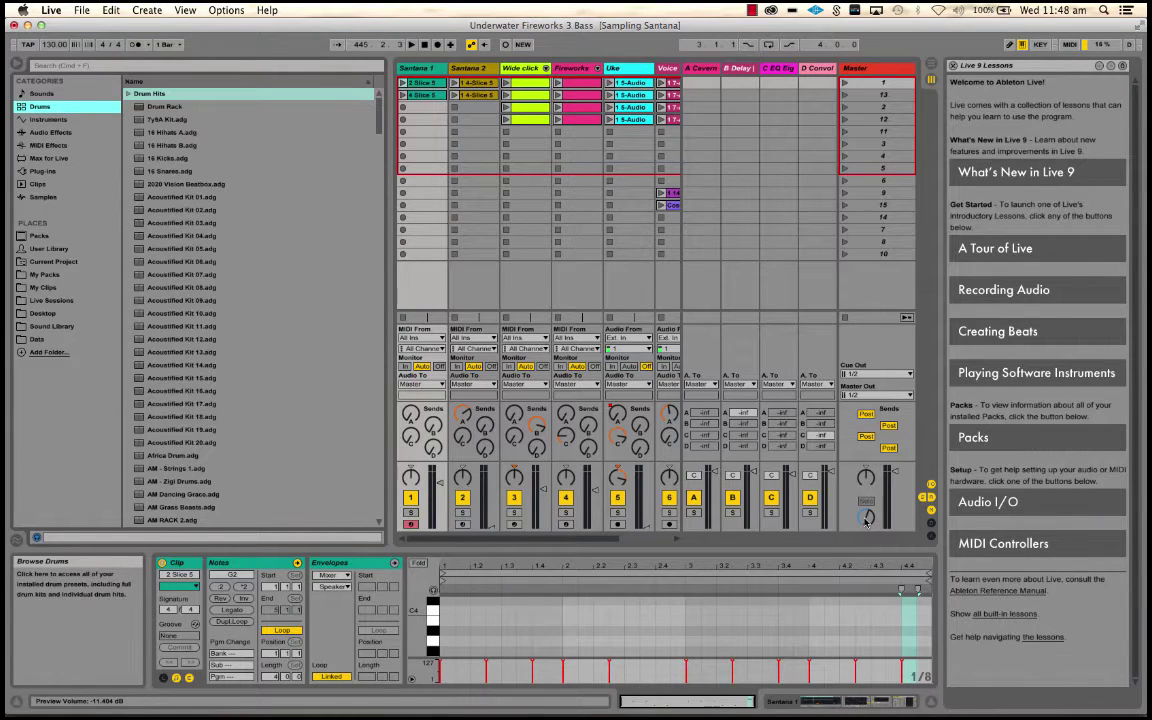
pyautogui.click(203, 121)
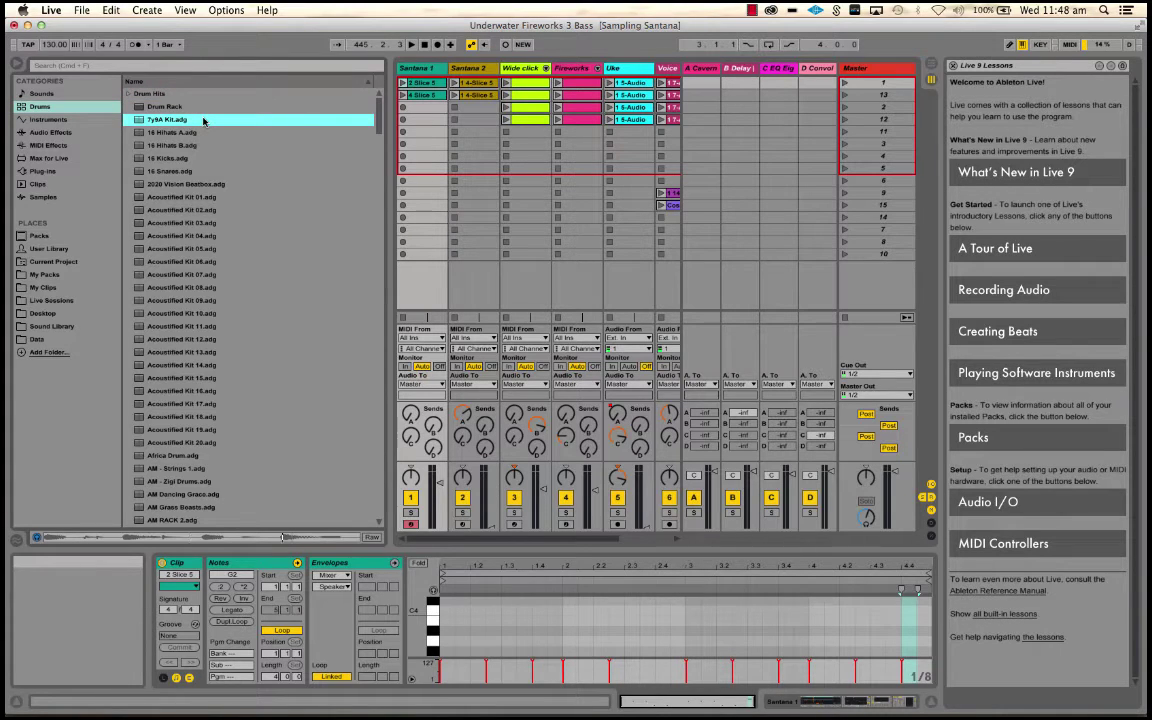
pyautogui.press('Down')
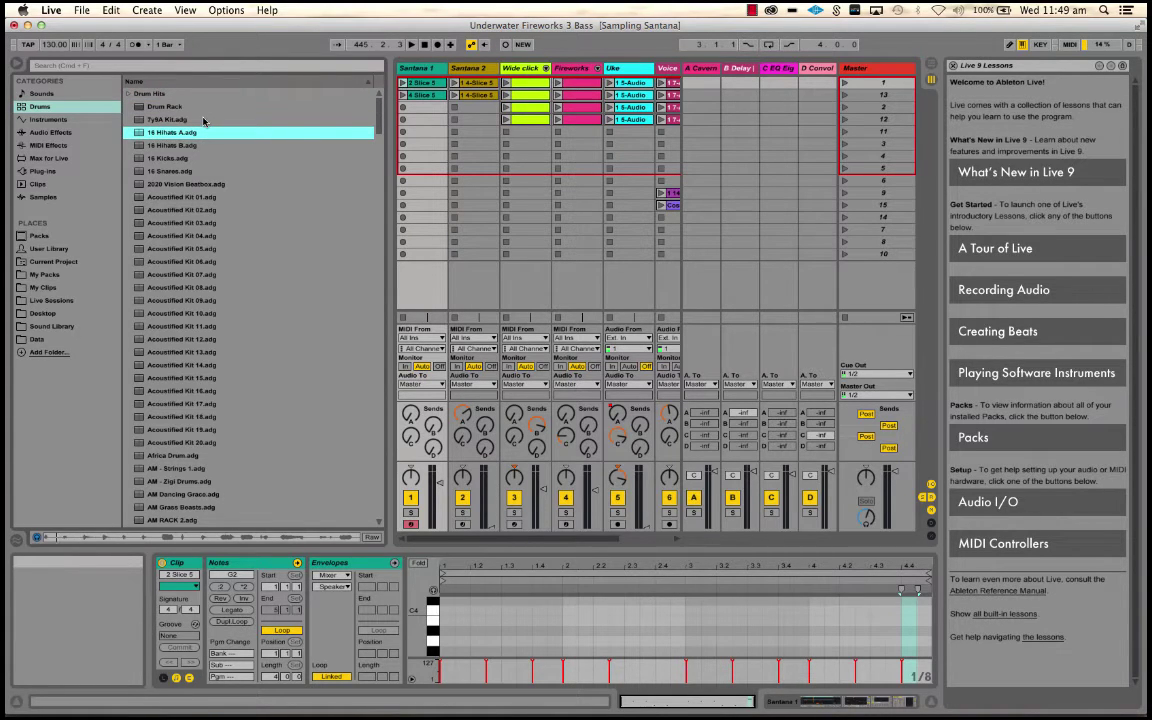
pyautogui.press('Down')
pyautogui.press('Down')
pyautogui.press('Down')
pyautogui.press('Down')
pyautogui.press('Down')
pyautogui.press('Down')
pyautogui.press('Down')
pyautogui.press('Down')
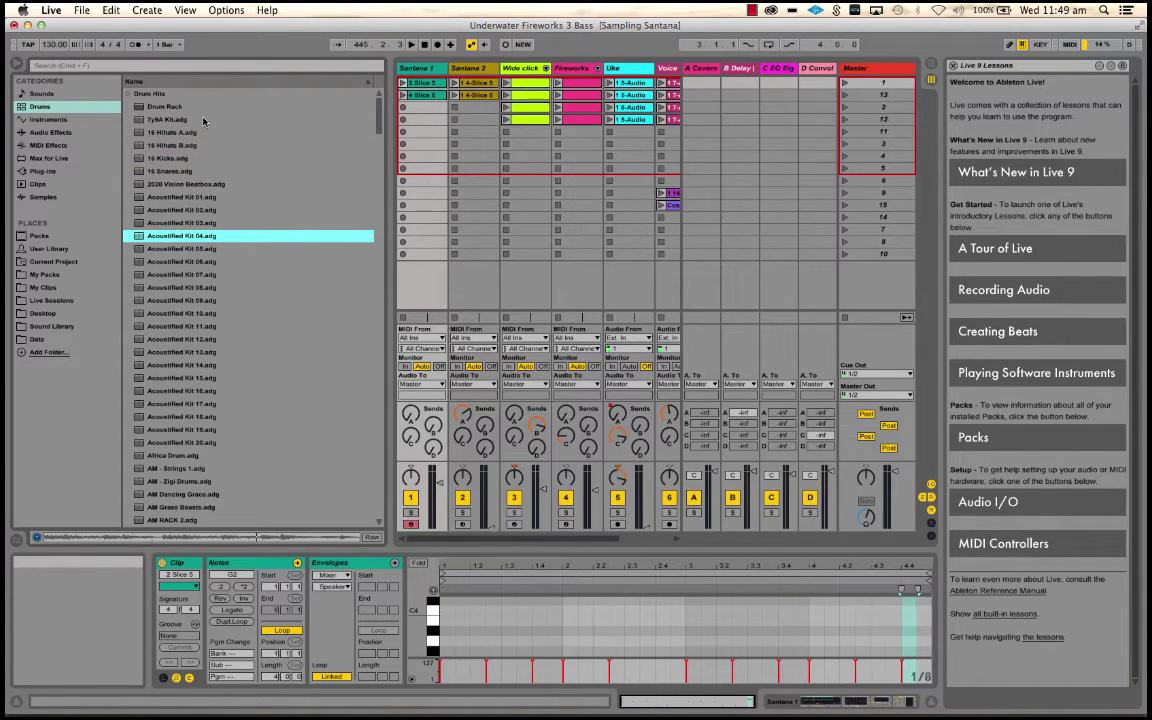
pyautogui.press('Up')
pyautogui.press('Up')
pyautogui.press('Up')
pyautogui.press('Up')
pyautogui.press('Up')
pyautogui.press('Up')
pyautogui.press('Up')
pyautogui.press('Up')
pyautogui.press('Up')
pyautogui.press('Up')
pyautogui.press('Up')
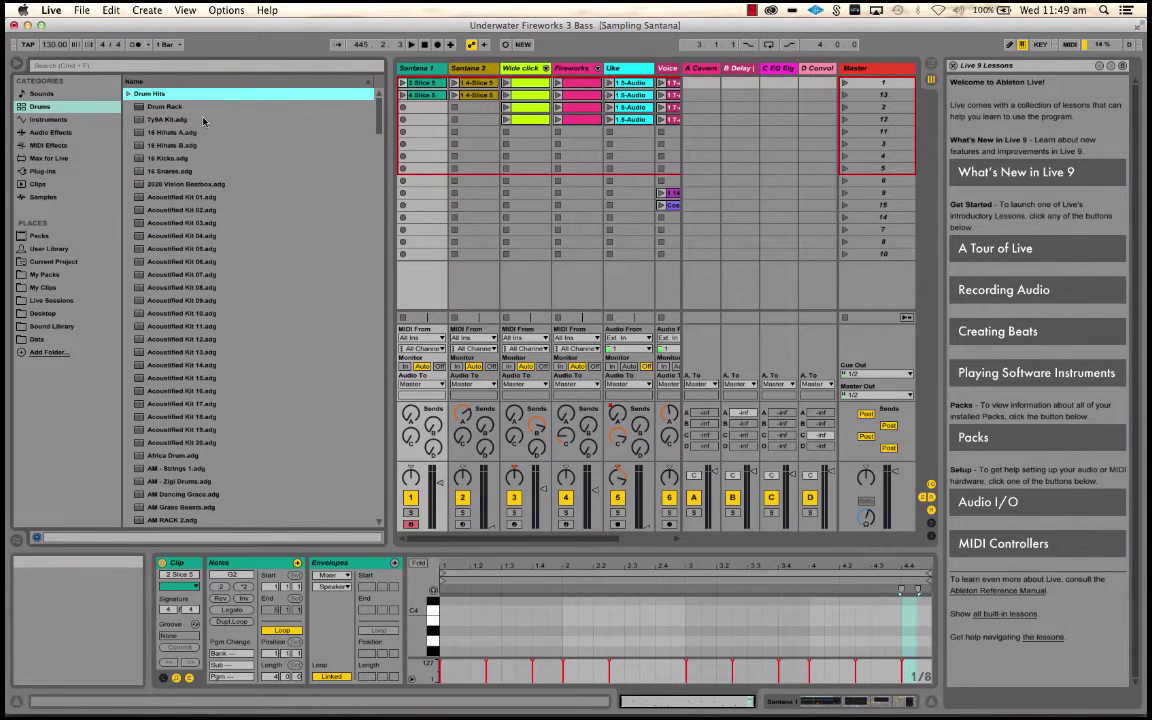
pyautogui.press('Right')
pyautogui.press('Down')
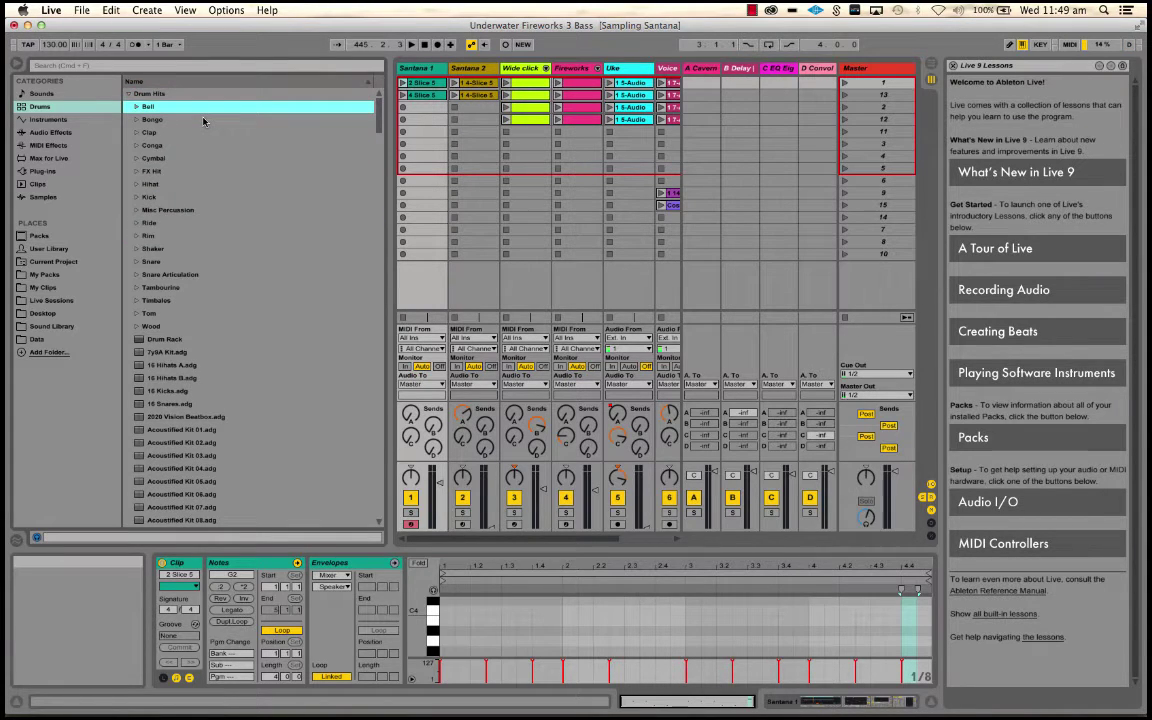
pyautogui.press('Right')
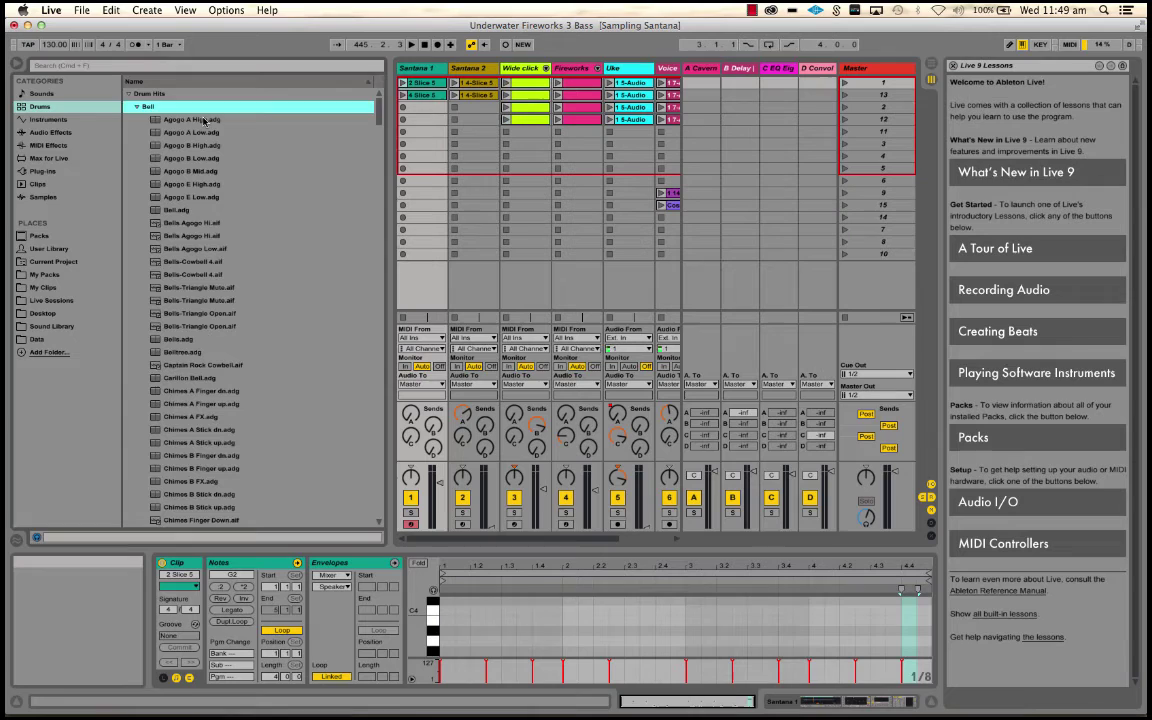
pyautogui.press('Down')
pyautogui.press('Down')
pyautogui.press('Down')
pyautogui.press('Down')
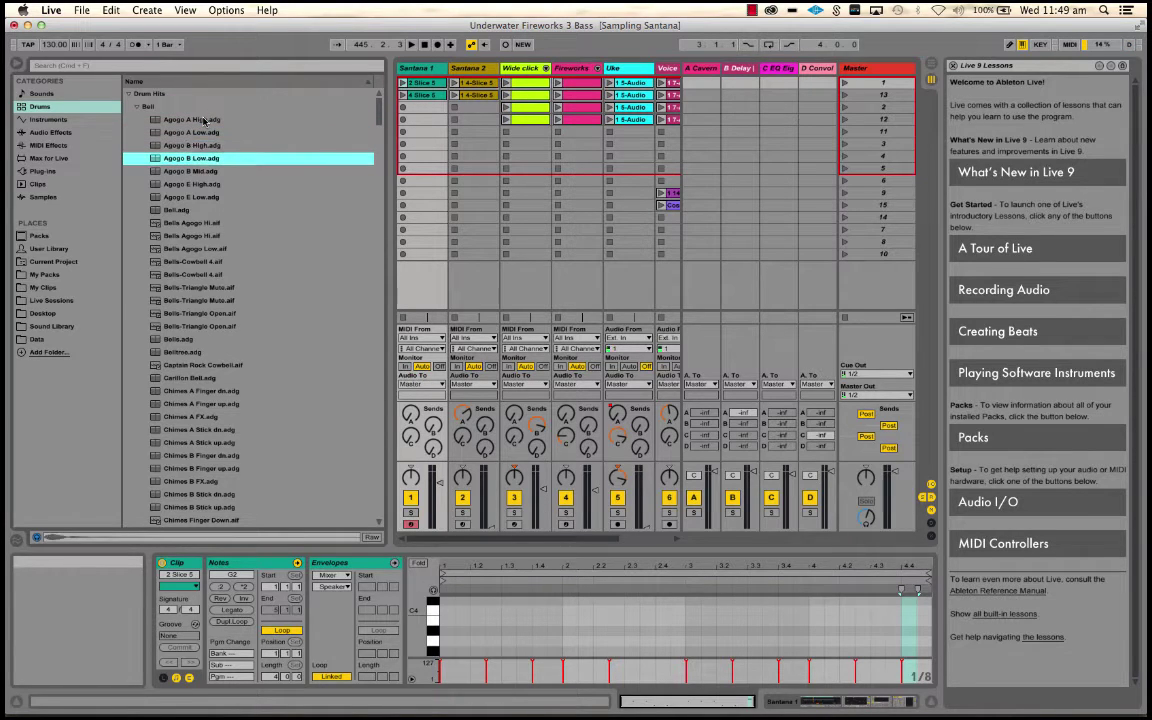
pyautogui.press('Down')
pyautogui.press('Down')
pyautogui.press('Down')
pyautogui.press('Down')
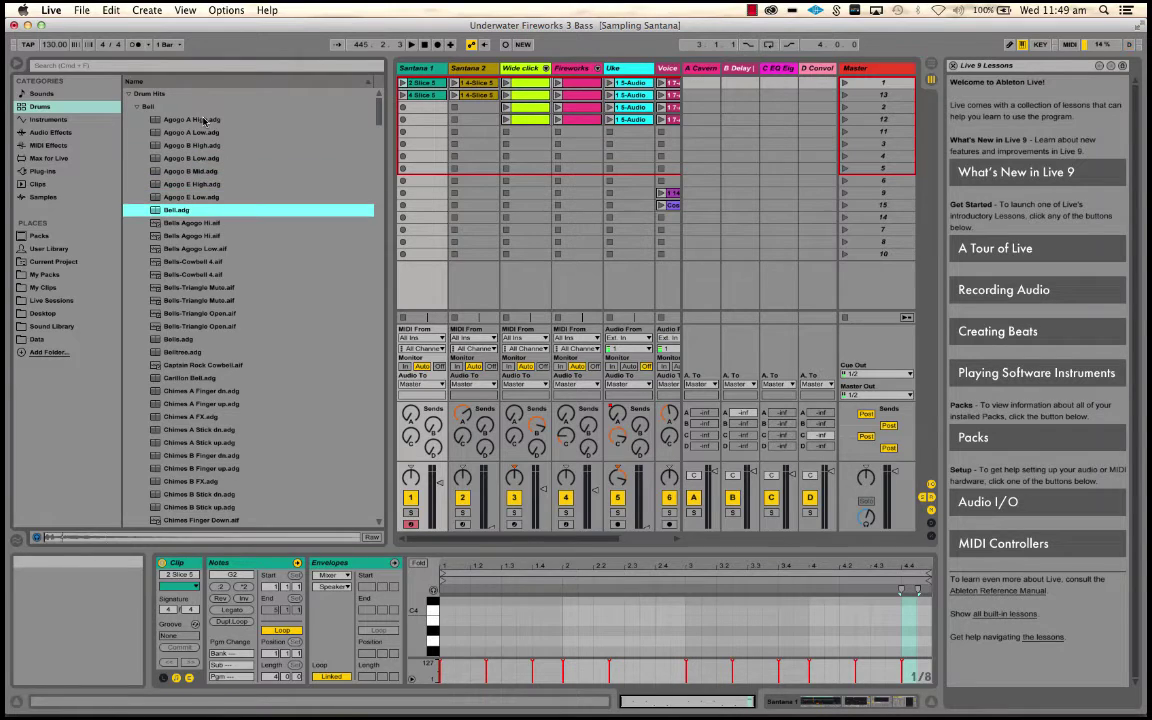
pyautogui.press('Down')
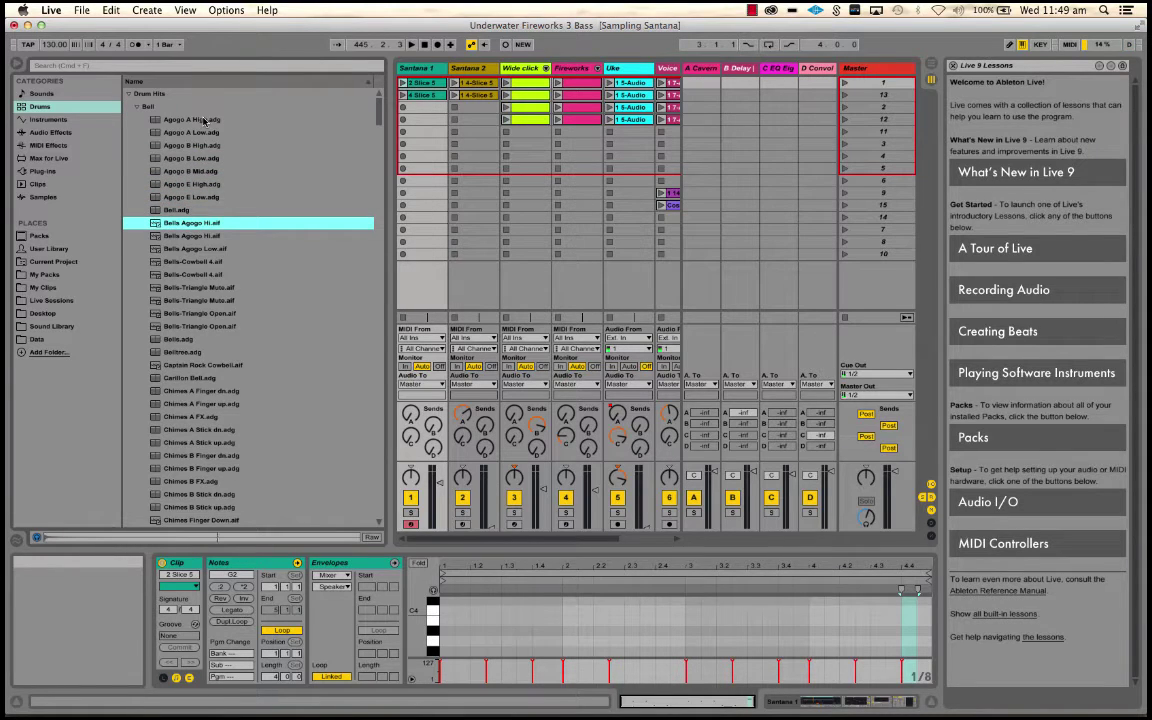
pyautogui.press('Left')
pyautogui.press('Left')
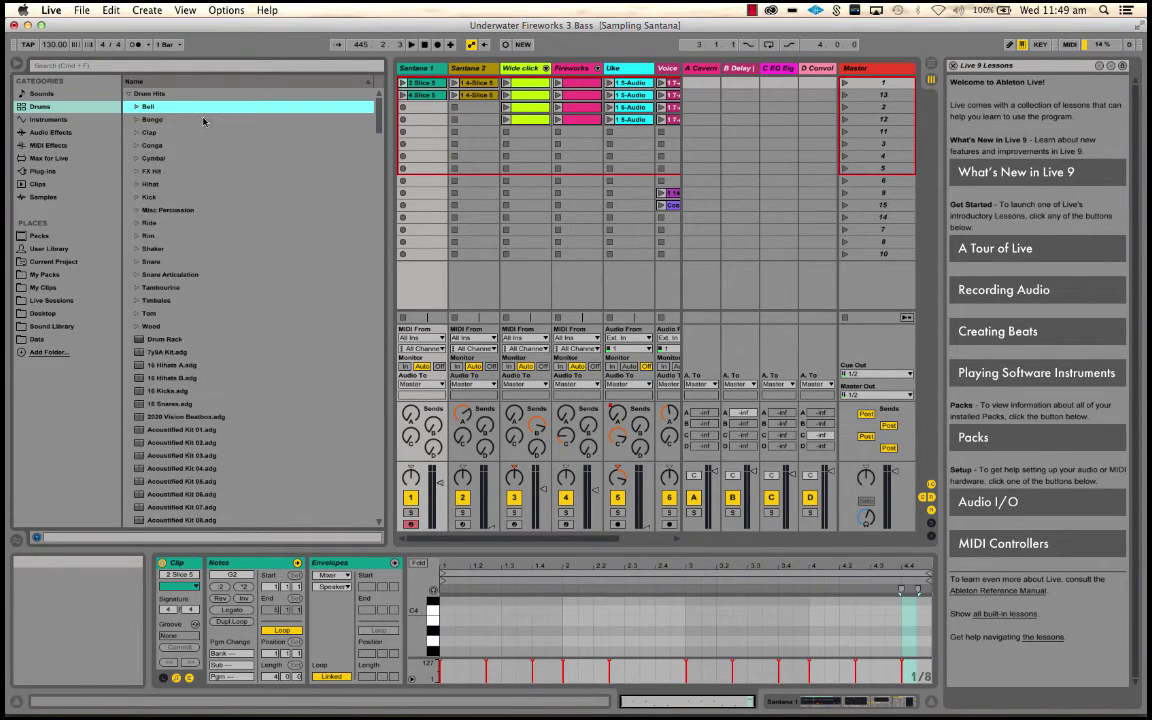
pyautogui.press('Left')
pyautogui.press('Left')
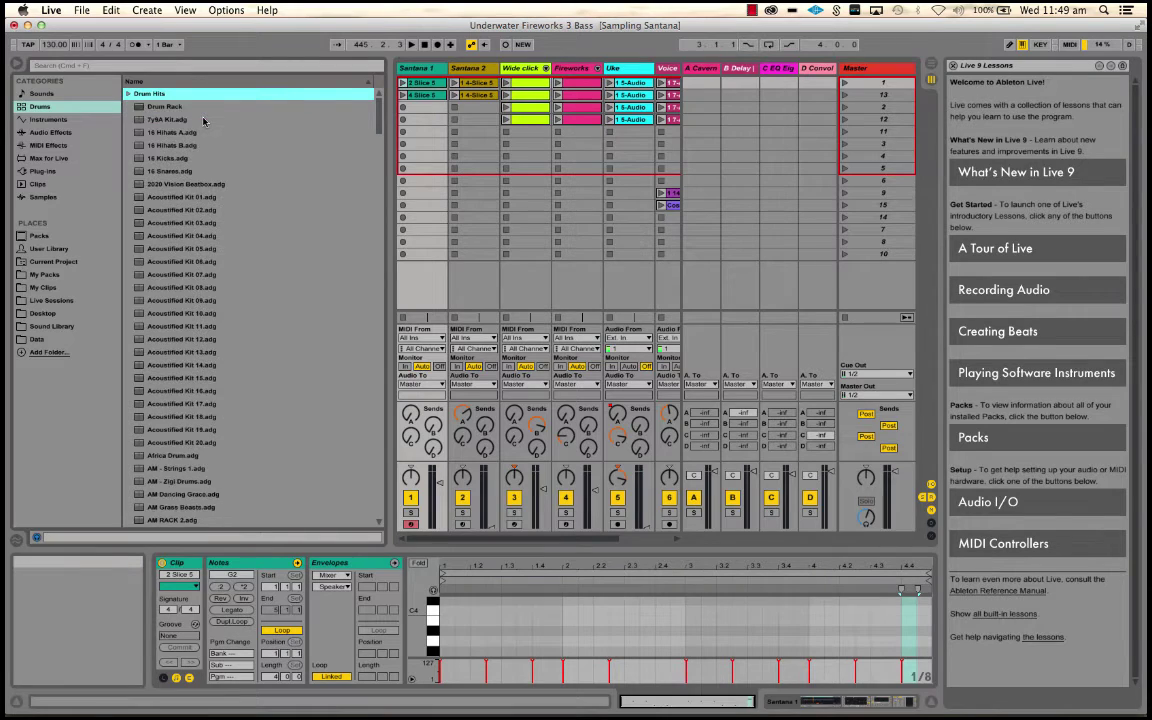
# List the Instruments category, toggle the Sampler folder, and narrow the browser to show more tracks.
pyautogui.click(48, 119)
pyautogui.scroll(10, 130, 197)
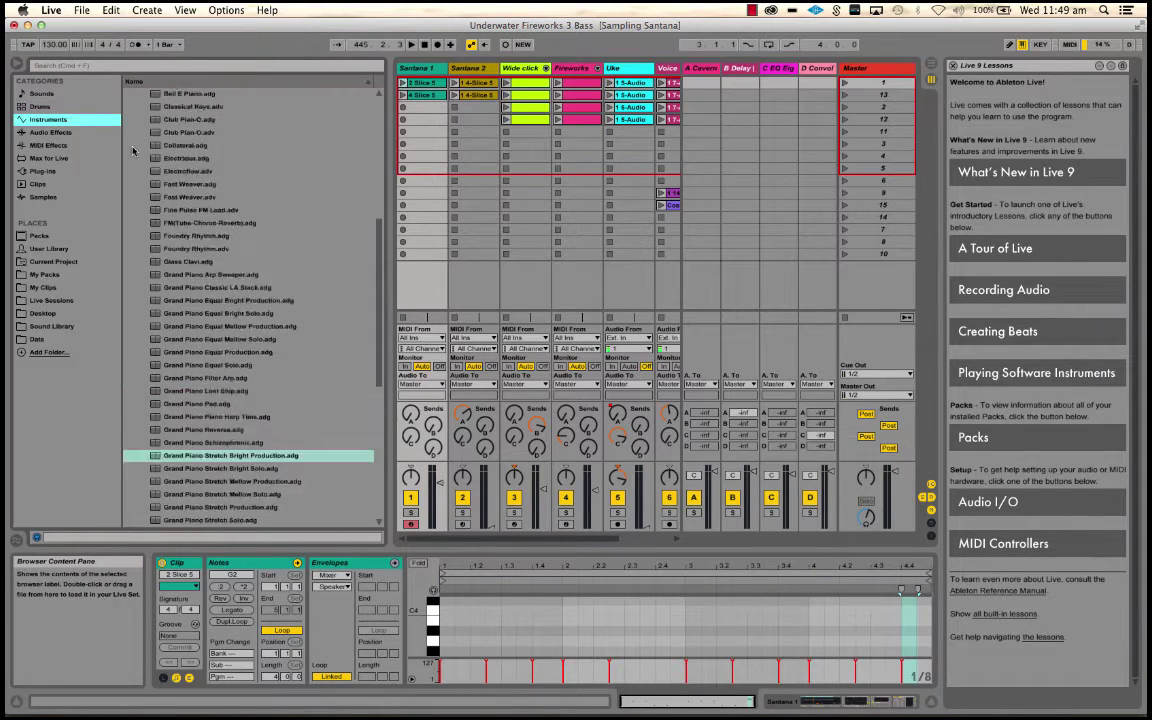
pyautogui.click(130, 197)
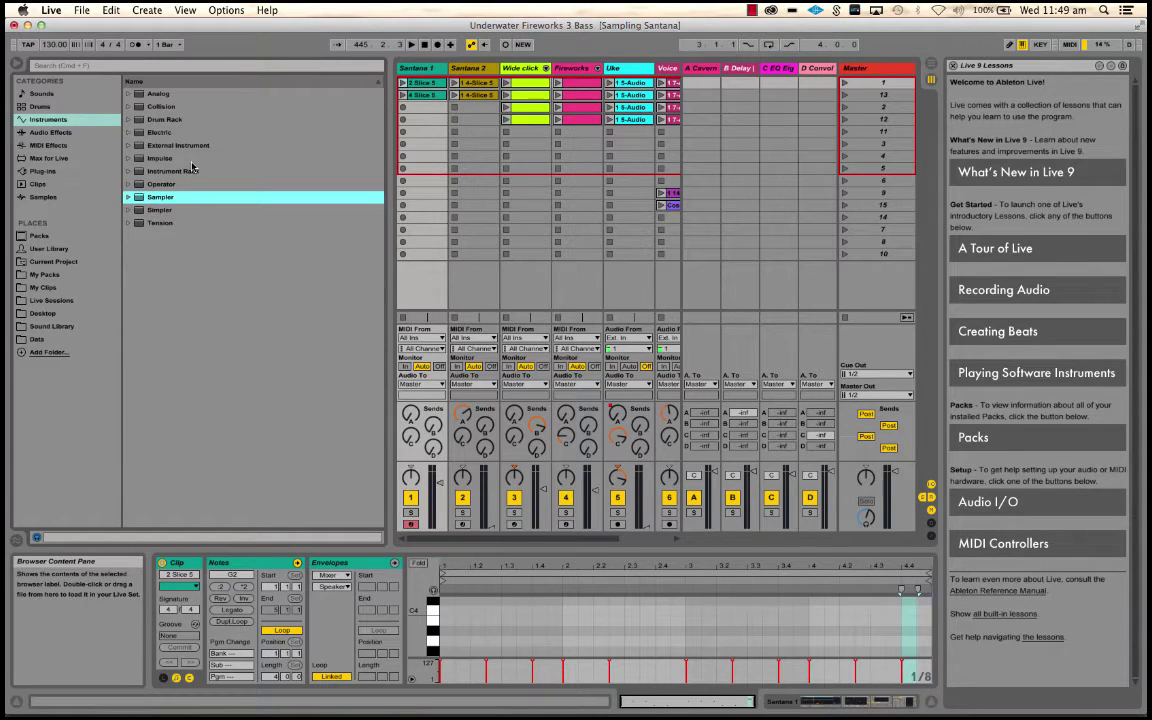
pyautogui.press('Right')
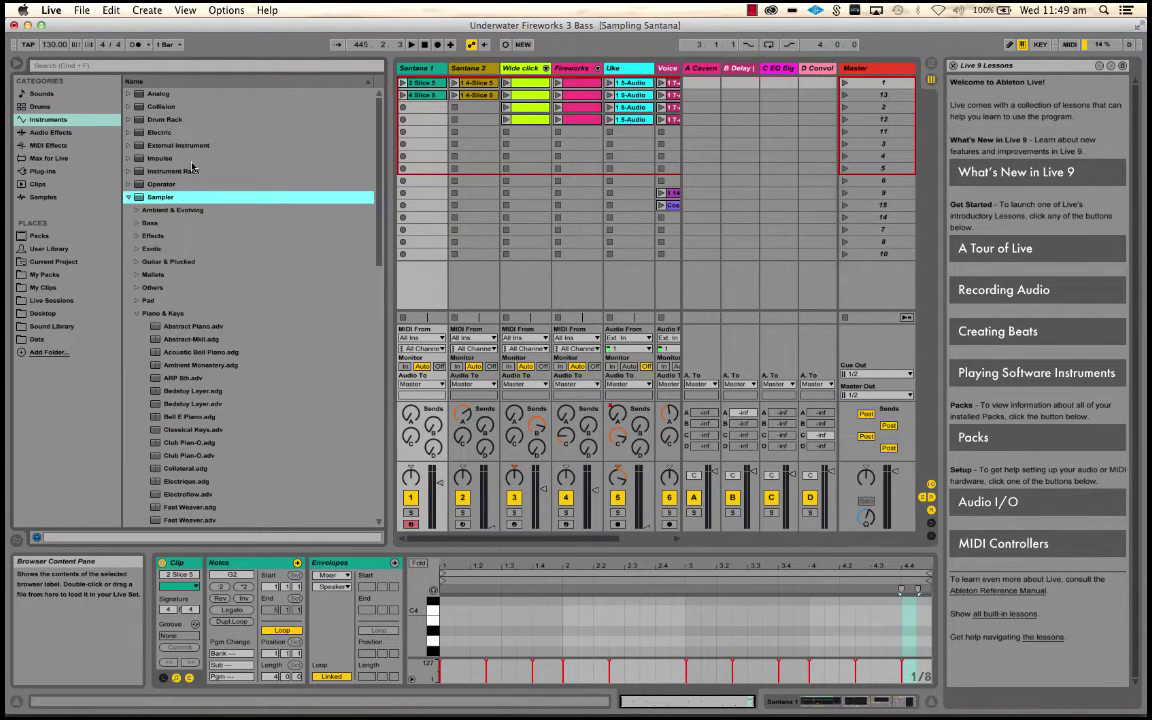
pyautogui.press('Left')
pyautogui.press('Up')
pyautogui.press('Up')
pyautogui.press('Up')
pyautogui.press('Up')
pyautogui.press('Up')
pyautogui.press('Up')
pyautogui.press('Up')
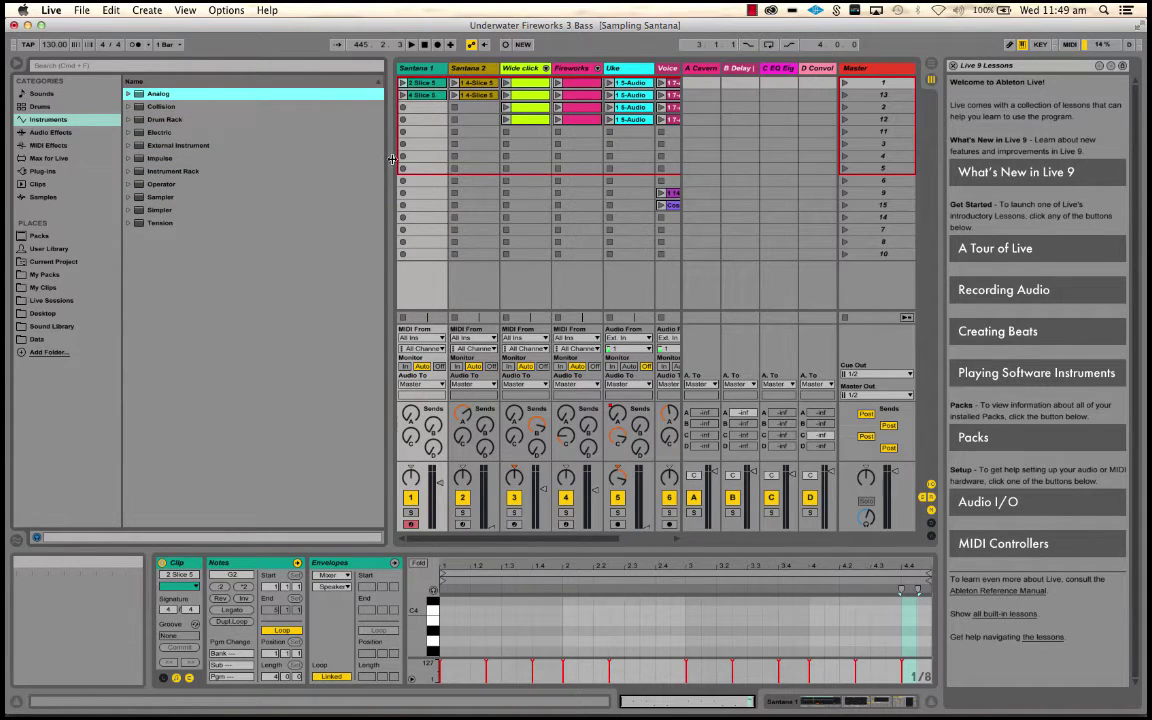
pyautogui.moveTo(392, 159); pyautogui.dragTo(258, 159)
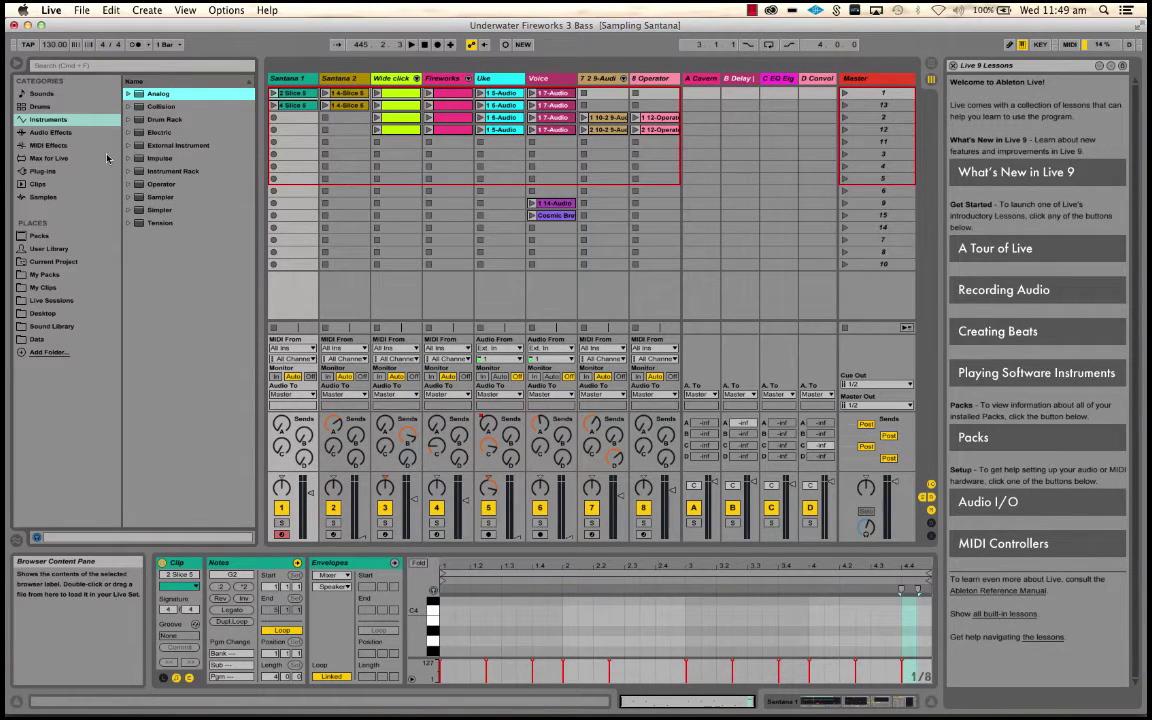
# Step from Audio Effects through Samples, Packs, User Library, Current Project and Sound Library to Data.
pyautogui.click(57, 132)
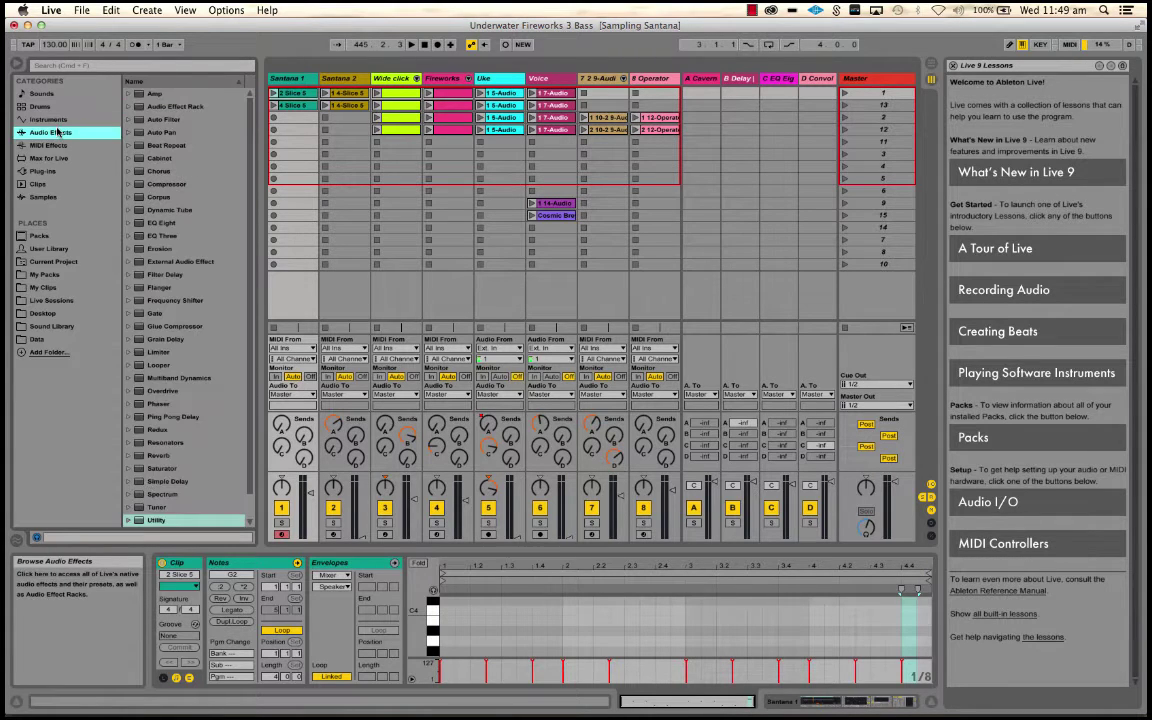
pyautogui.press('Down')
pyautogui.press('Down')
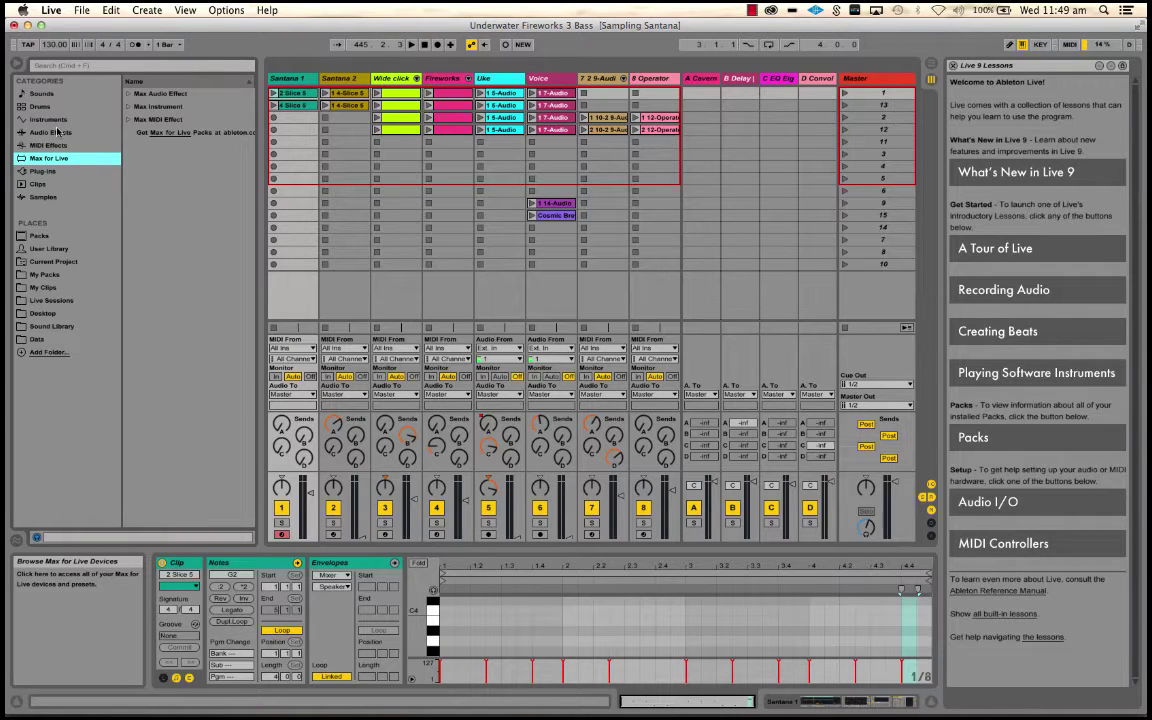
pyautogui.press('Down')
pyautogui.press('Down')
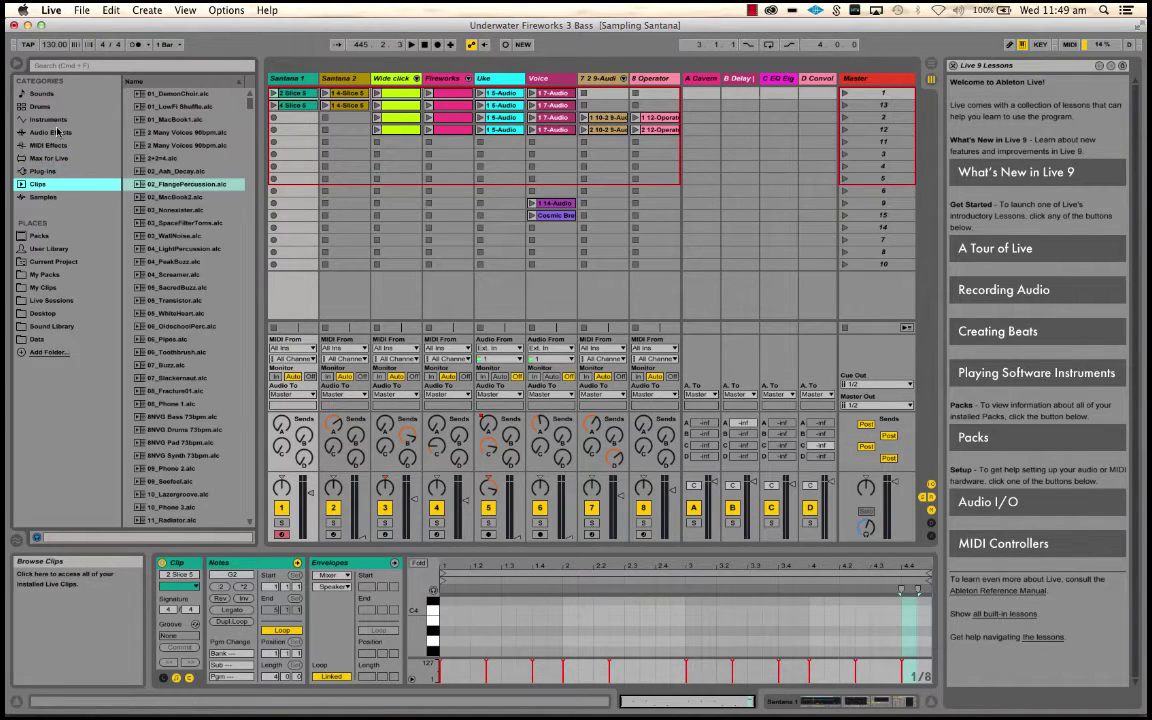
pyautogui.press('Down')
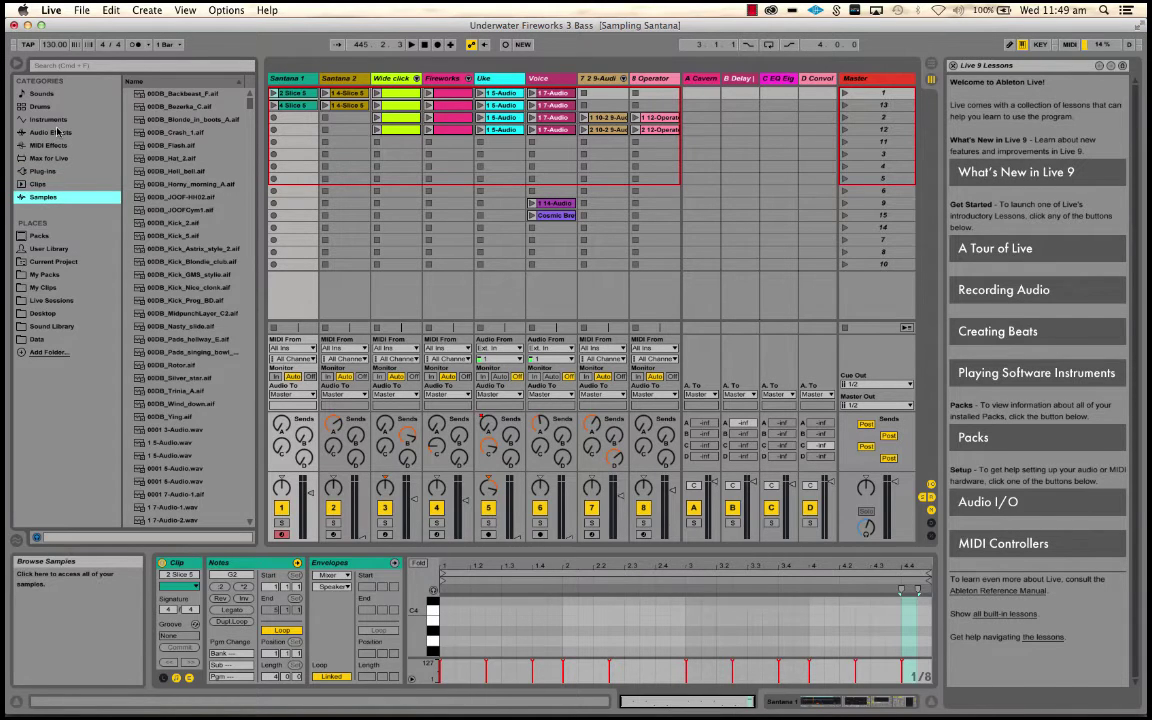
pyautogui.press('Down')
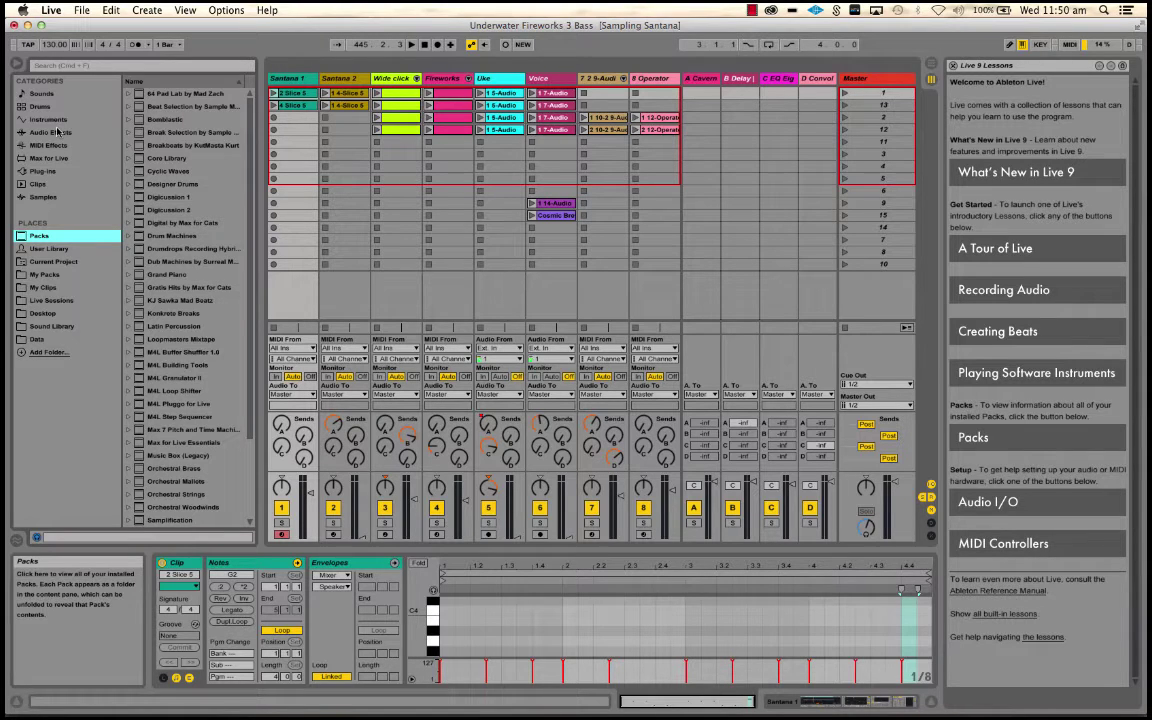
pyautogui.press('Down')
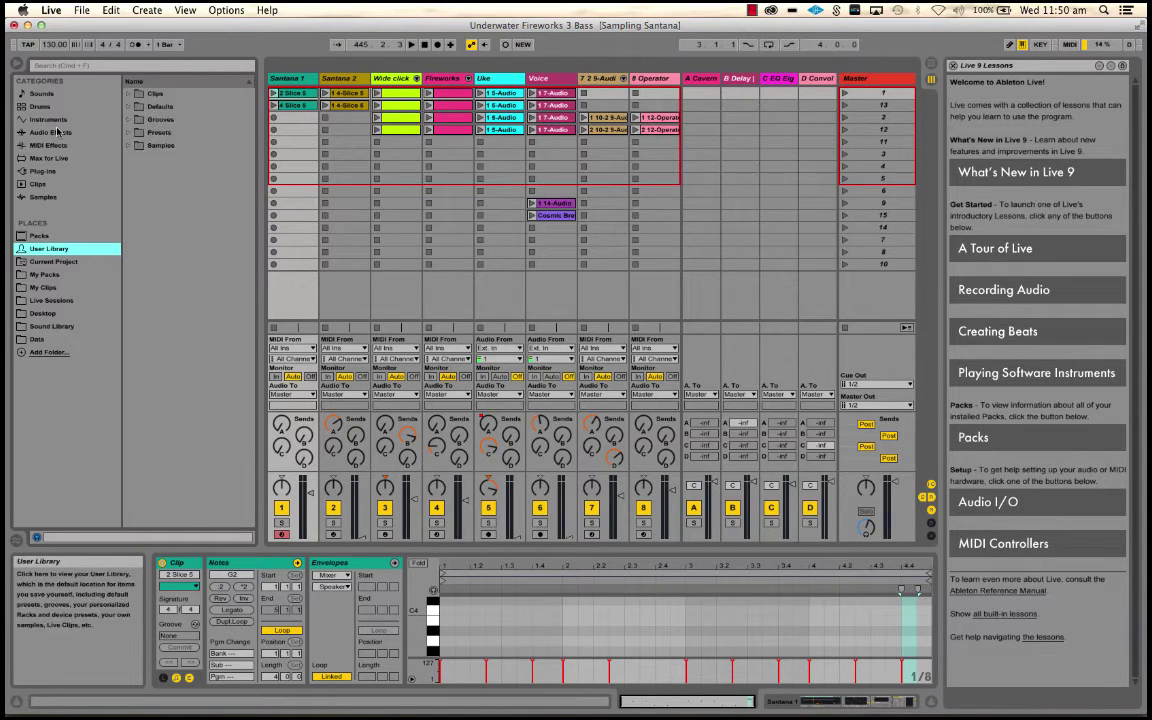
pyautogui.press('Down')
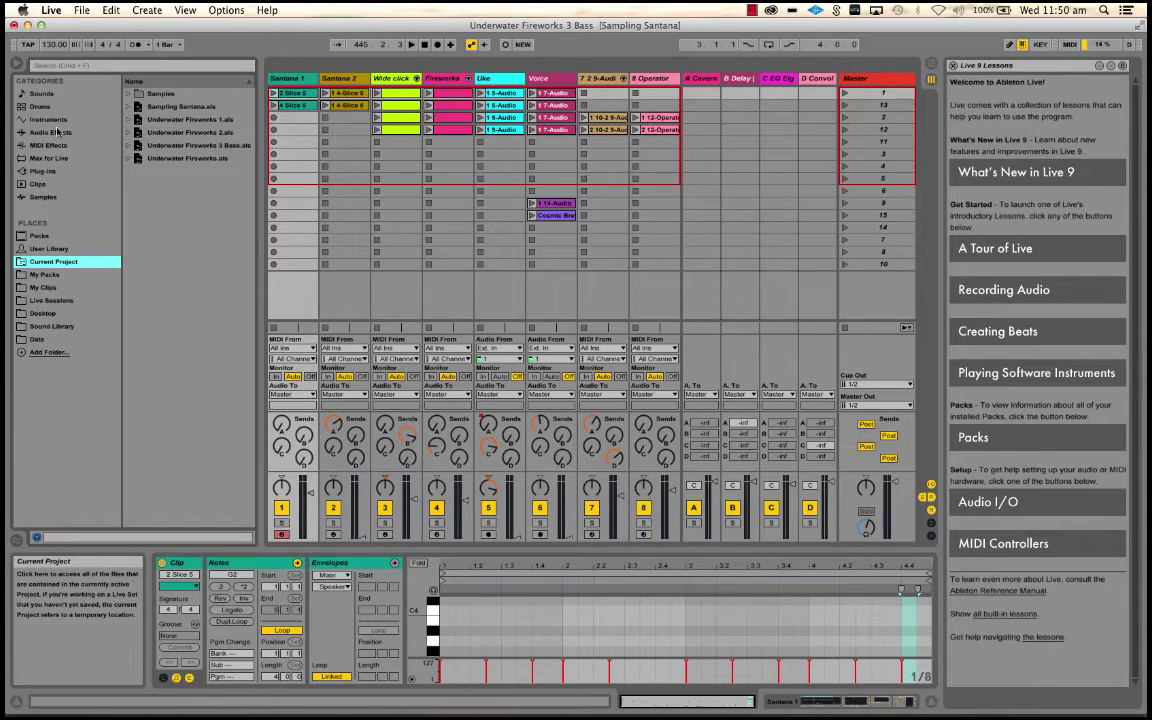
pyautogui.press('Down')
pyautogui.press('Down')
pyautogui.press('Down')
pyautogui.press('Down')
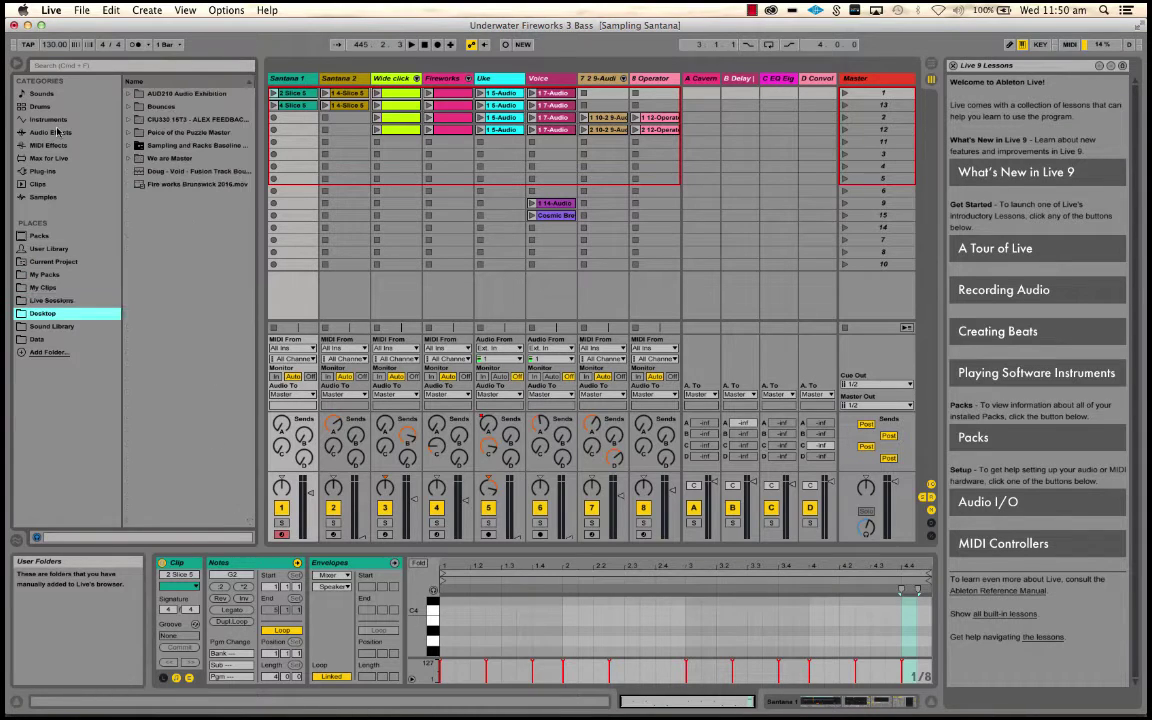
pyautogui.press('Down')
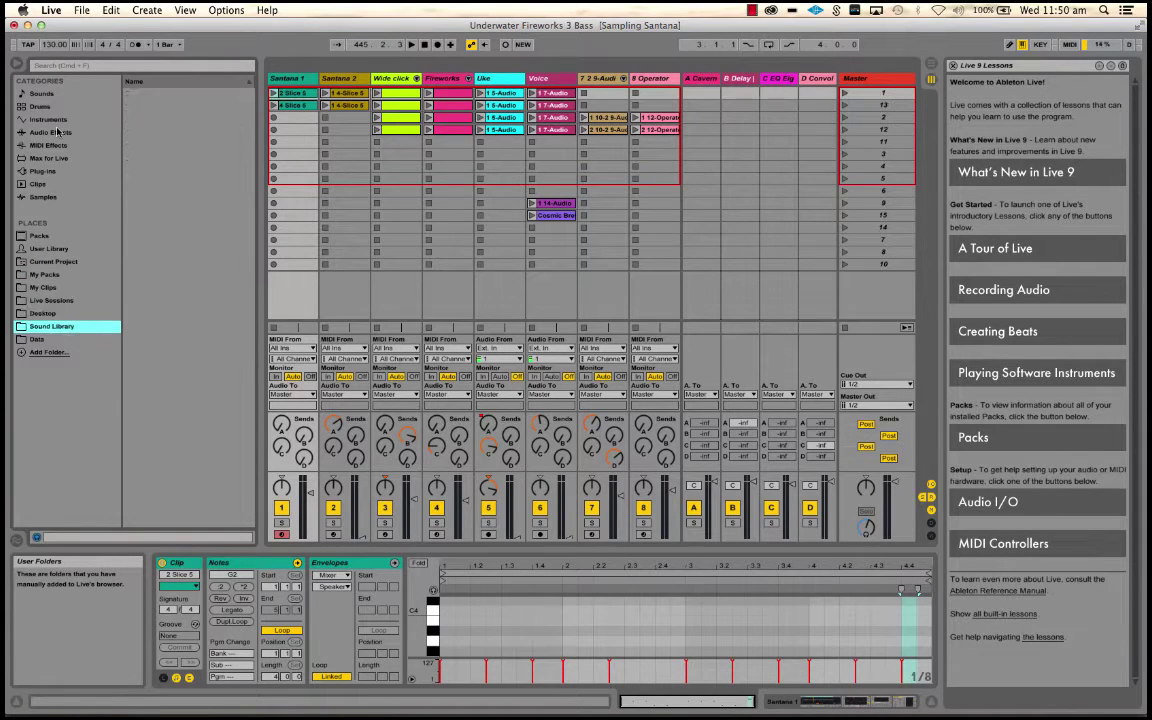
pyautogui.press('Down')
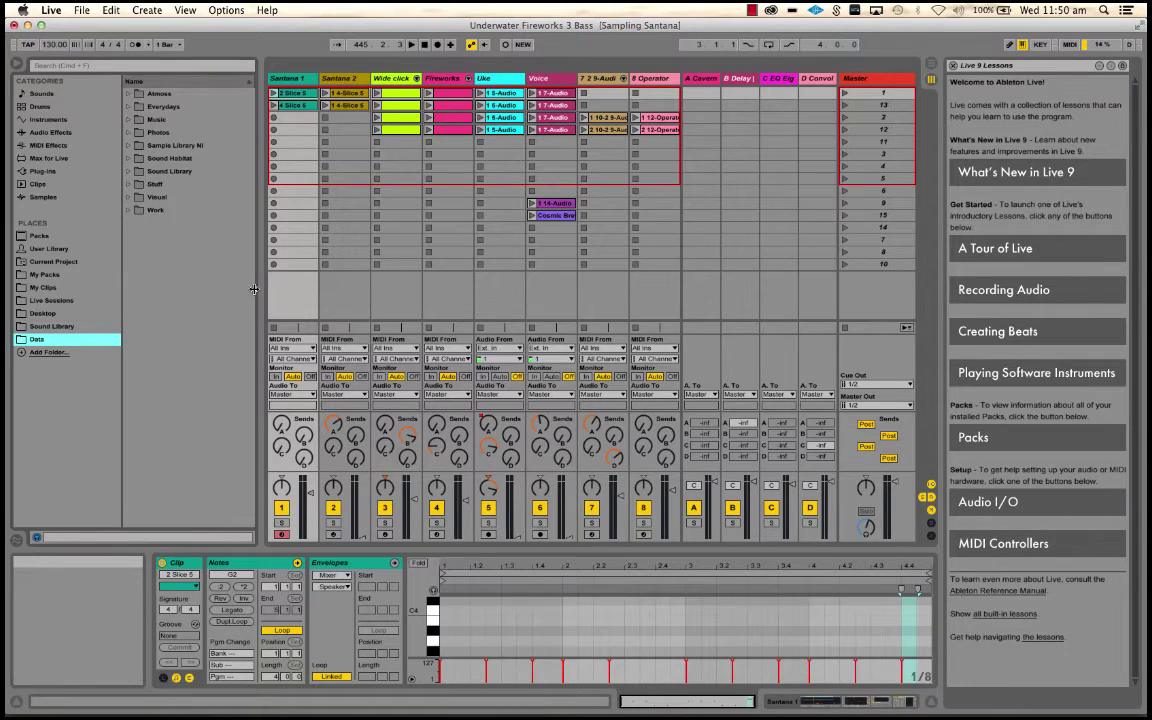
# Drag the browser divider left to widen the Session View, then restore Live to full screen.
pyautogui.moveTo(259, 275); pyautogui.dragTo(203, 283)
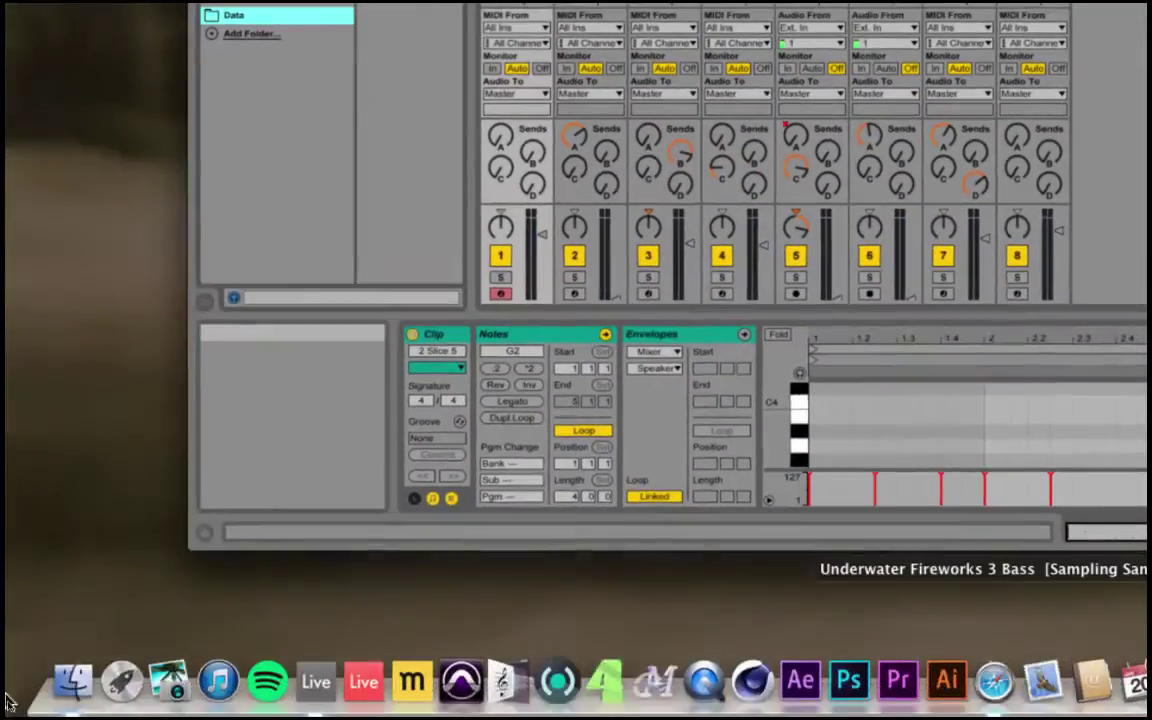
pyautogui.click(5, 705)
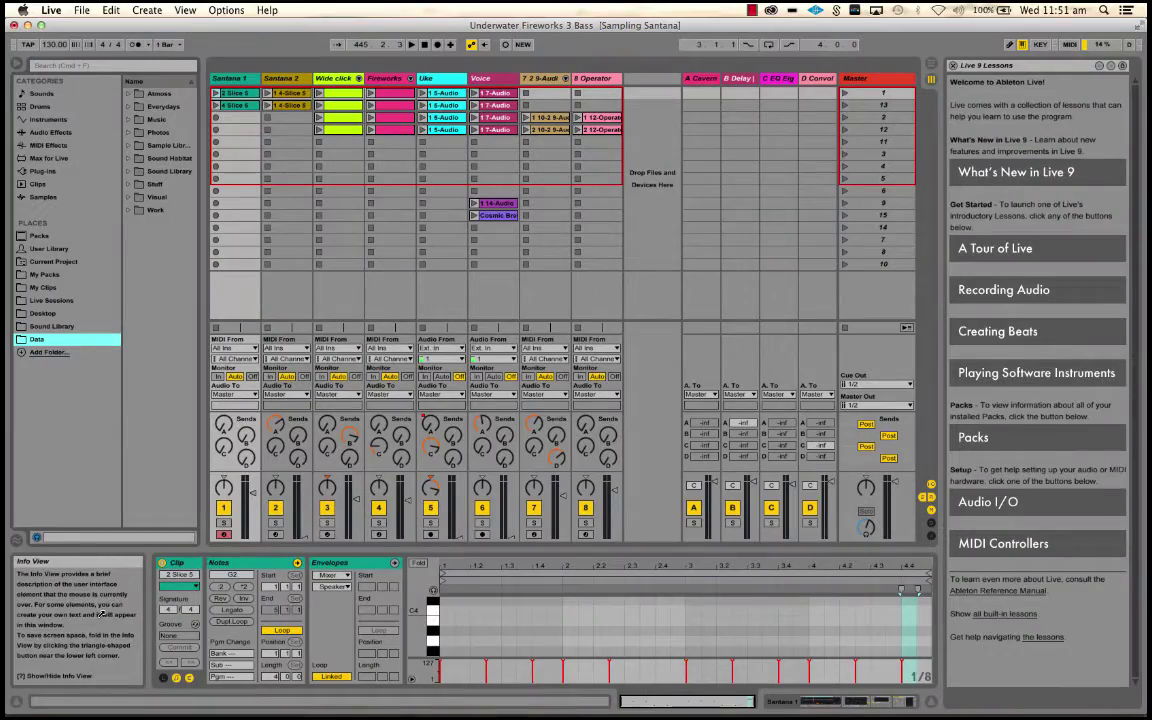
pyautogui.click(13, 706)
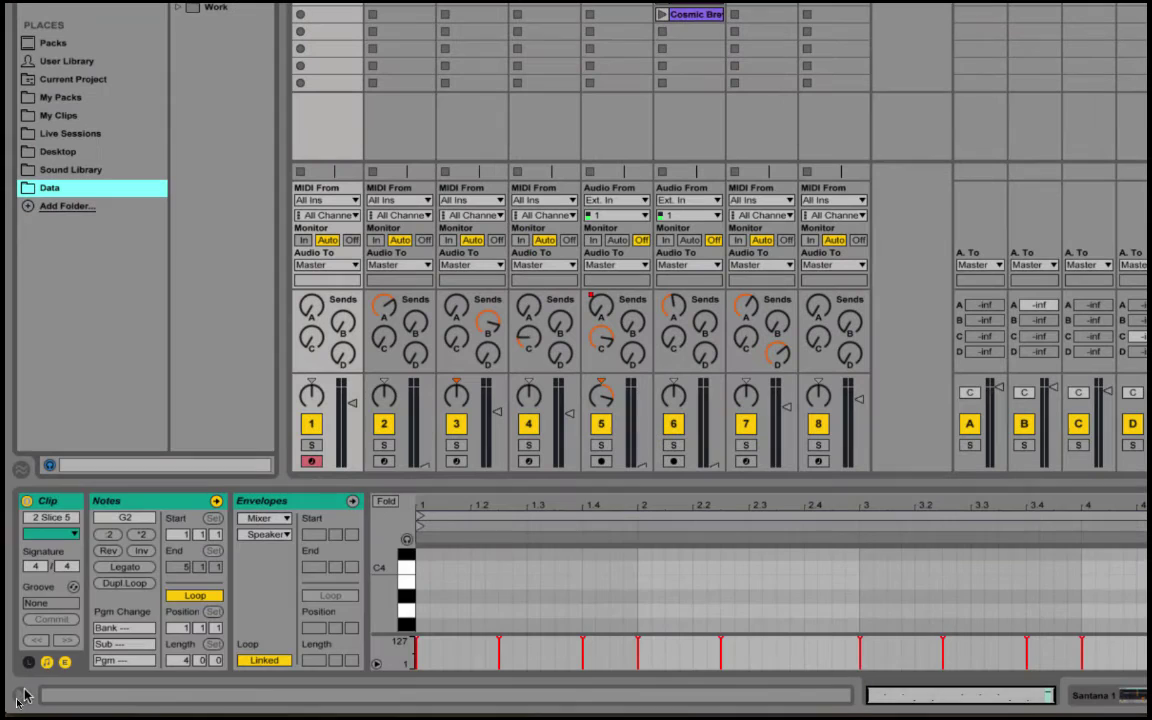
pyautogui.click(20, 698)
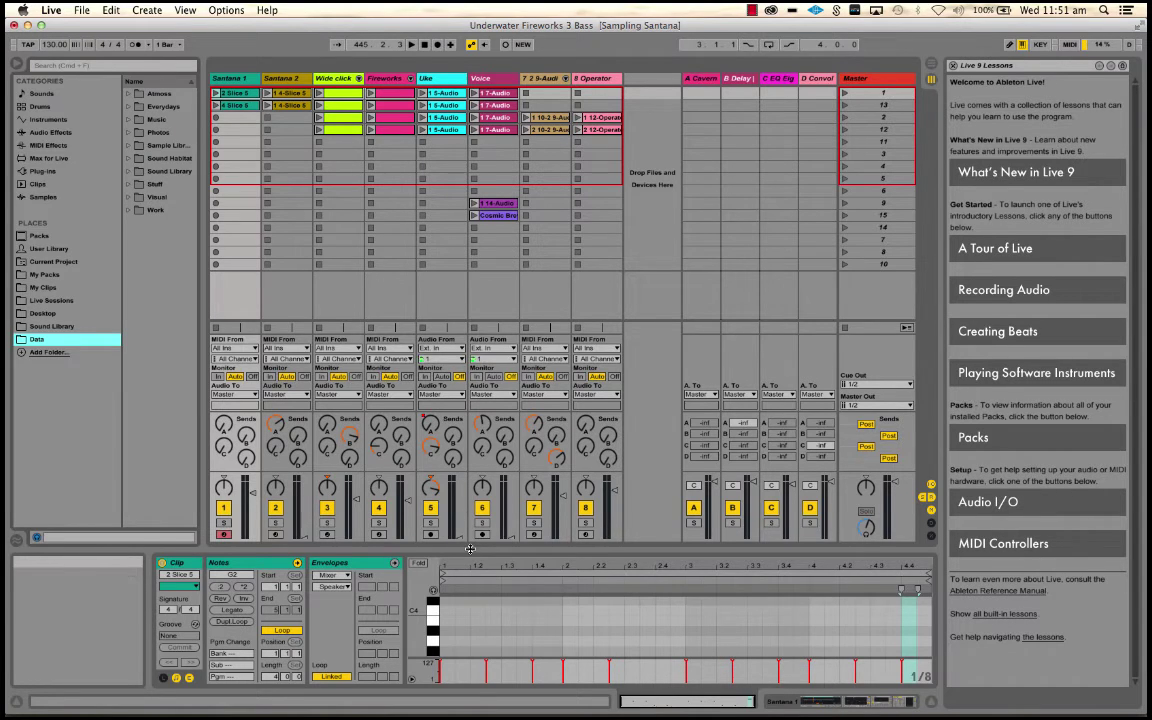
# Show the 4 Slice 5 clip's notes, then the Voice track's 1 7-Audio-3.wav waveform.
pyautogui.moveTo(470, 549)
pyautogui.mouseDown()
pyautogui.moveTo(470, 505)
pyautogui.moveTo(474, 543)
pyautogui.mouseUp()
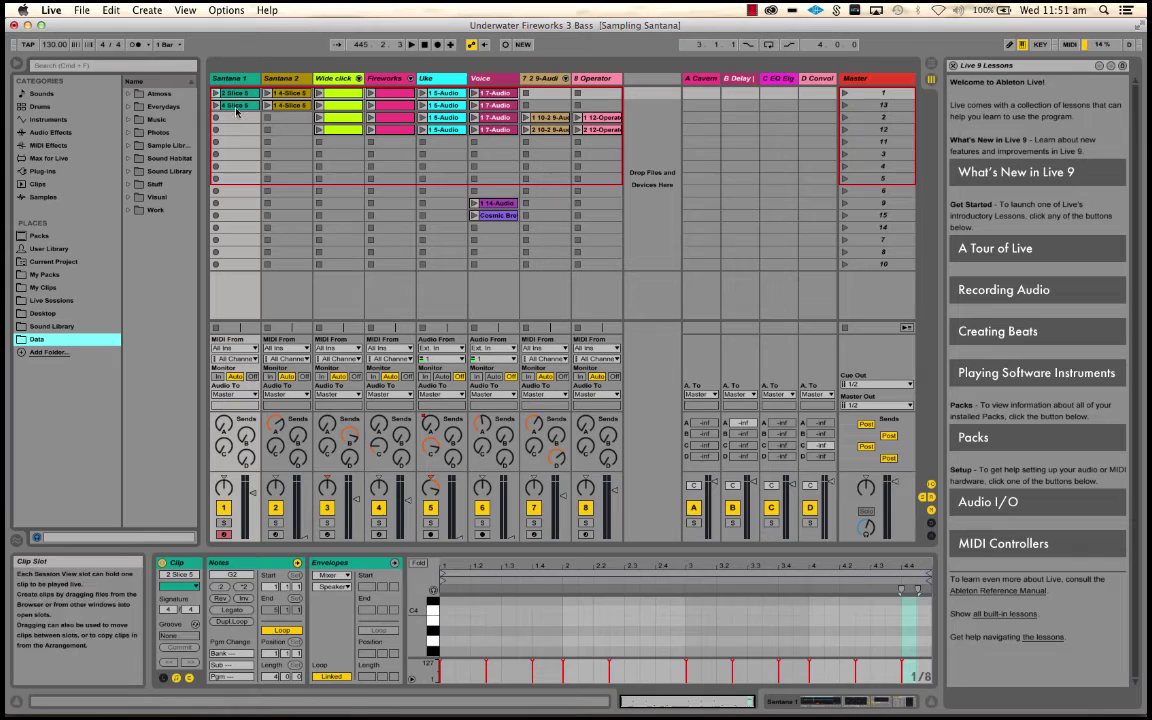
pyautogui.click(235, 107)
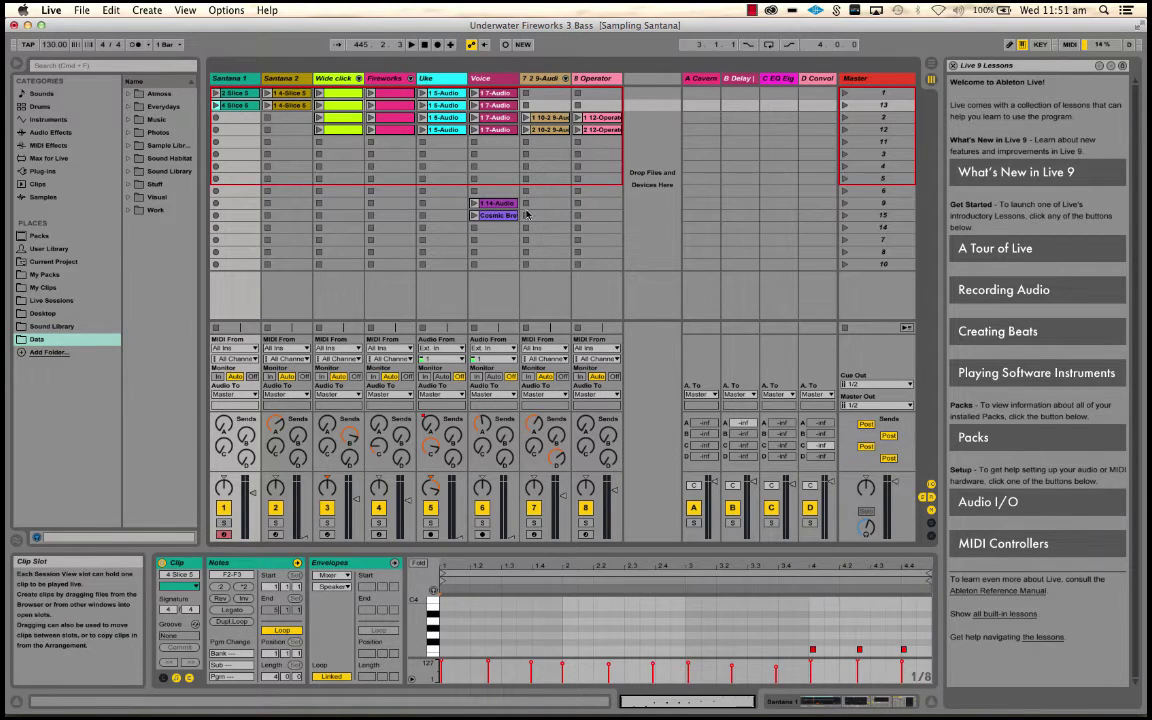
pyautogui.click(510, 537)
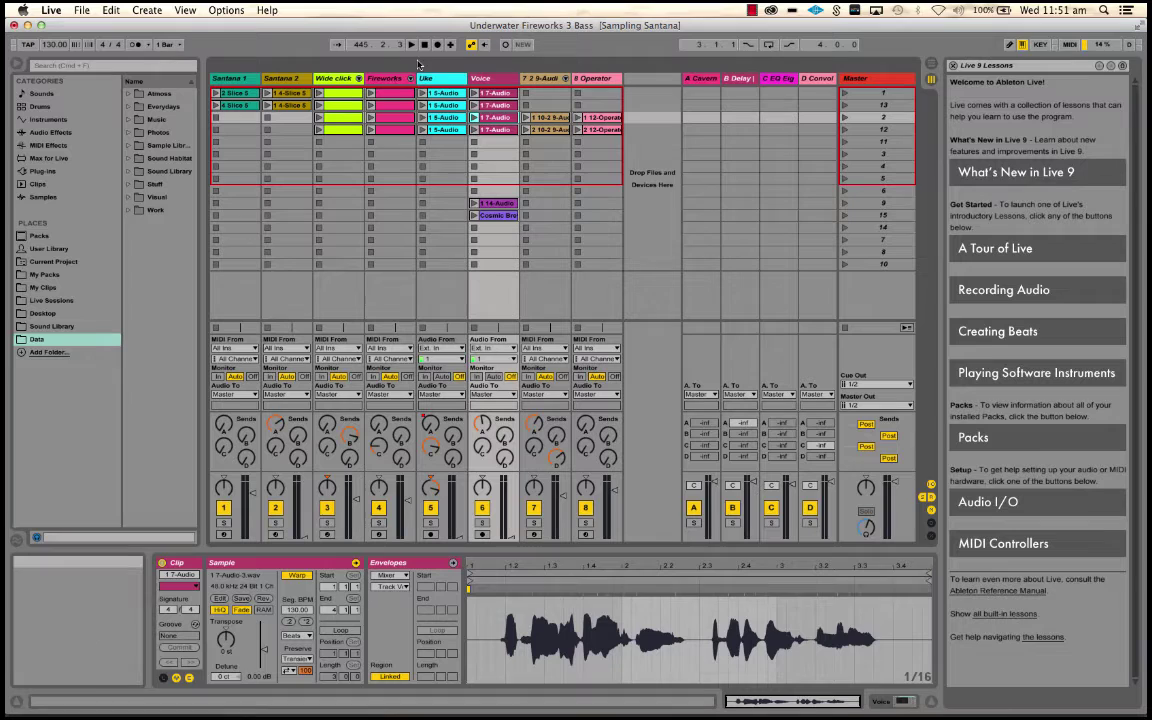
# Open the Santana 1 track's device chain and scroll along its devices.
pyautogui.click(236, 79)
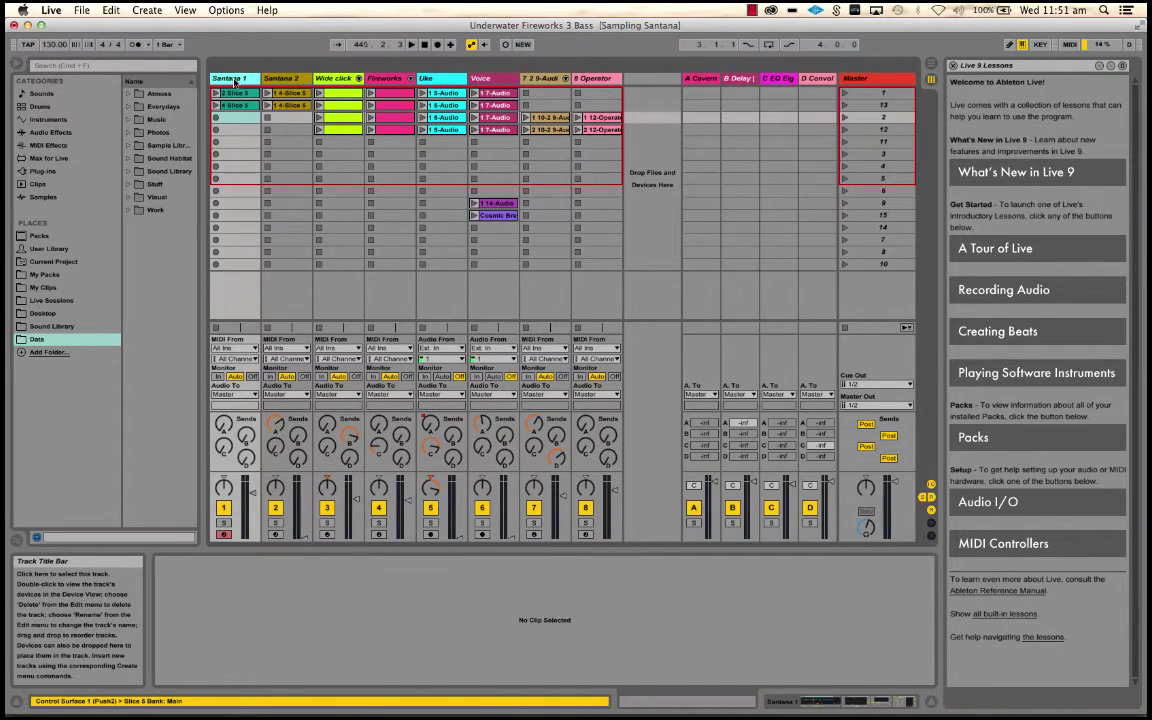
pyautogui.doubleClick(236, 80)
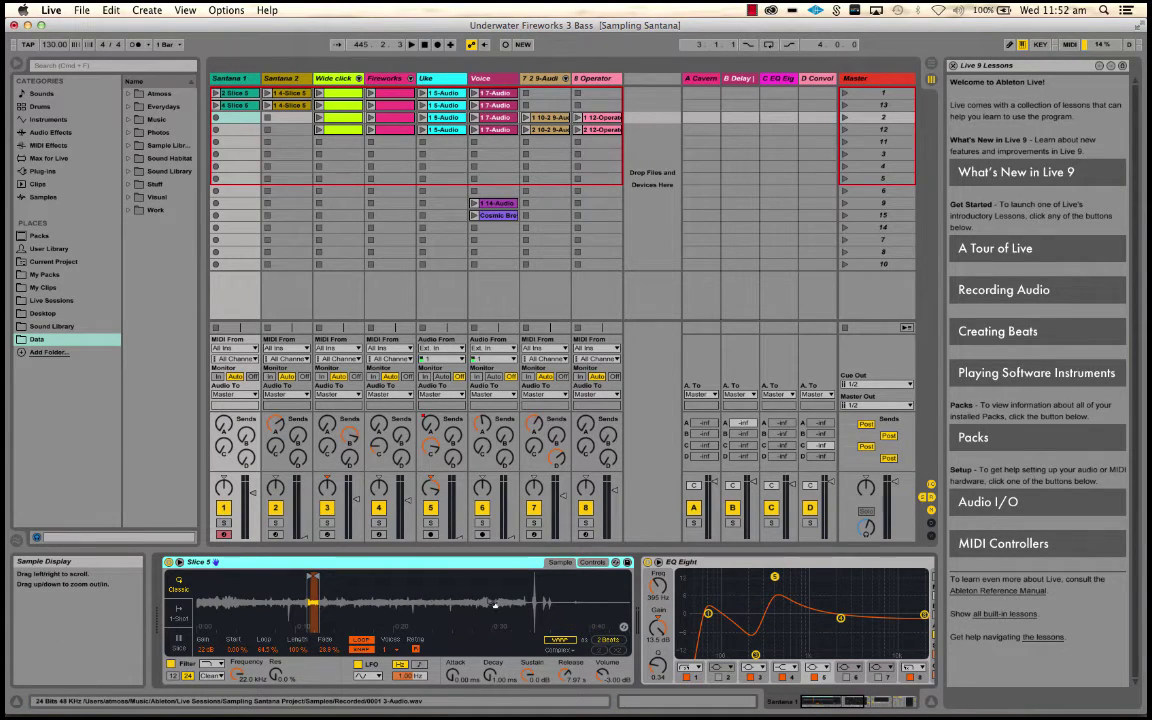
pyautogui.hscroll(10, 699, 598)
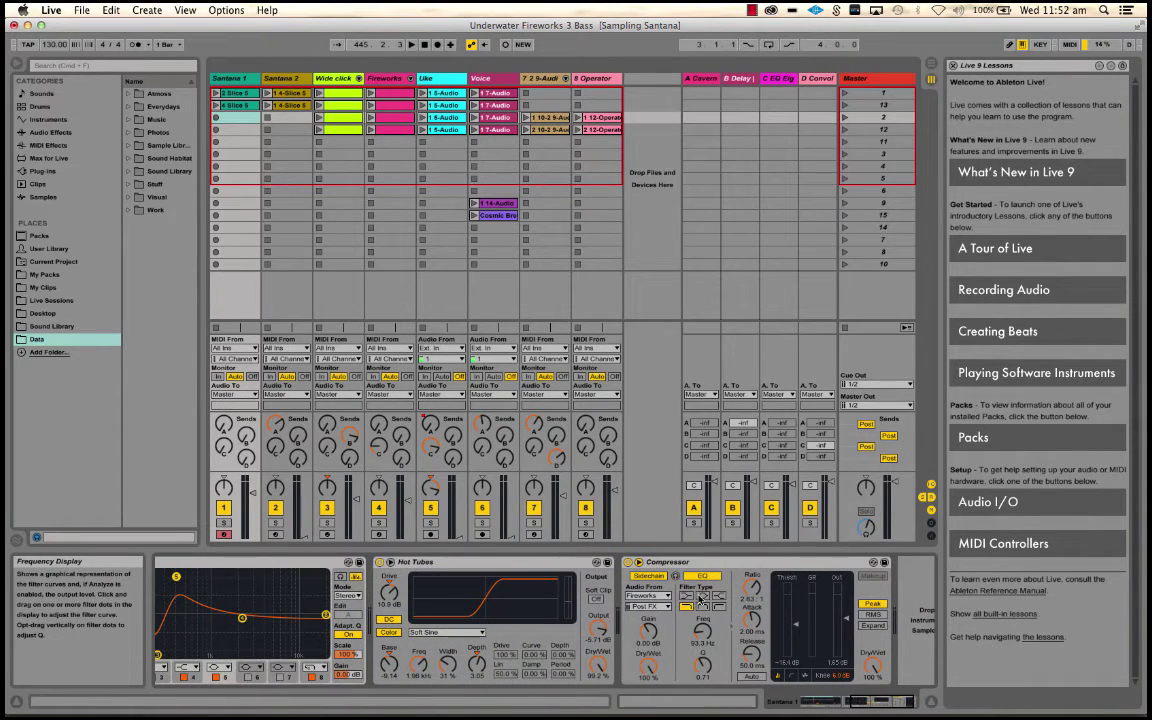
pyautogui.hscroll(2, 700, 599)
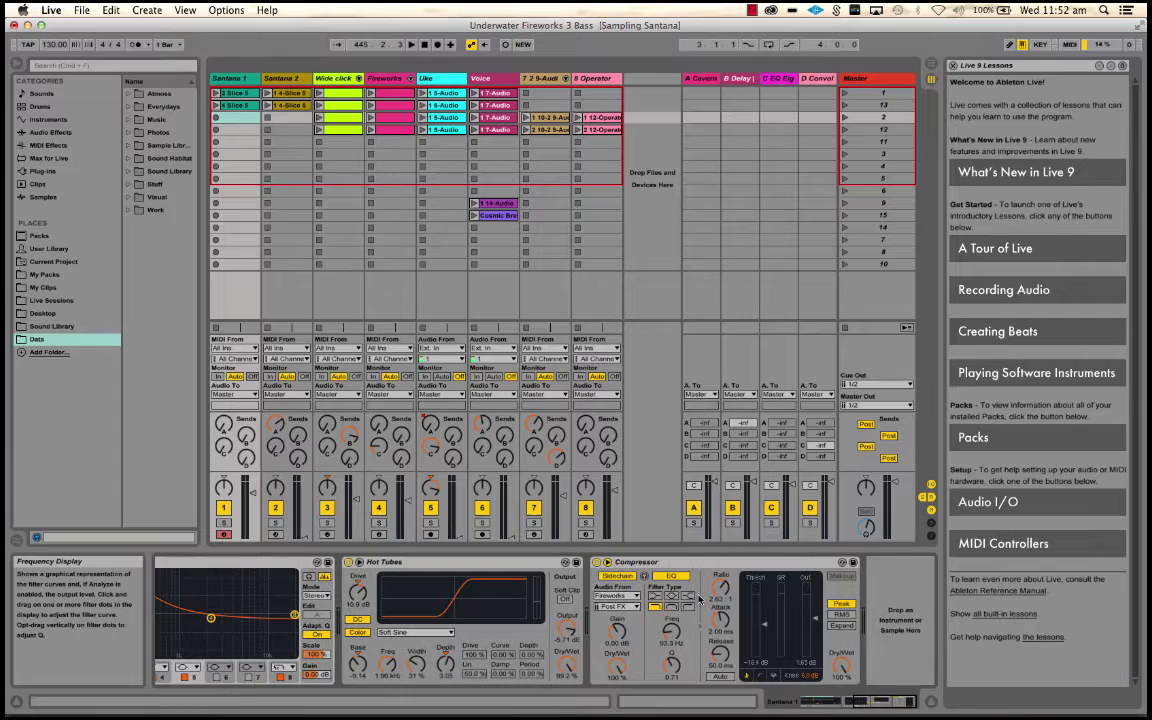
pyautogui.hscroll(-12, 699, 598)
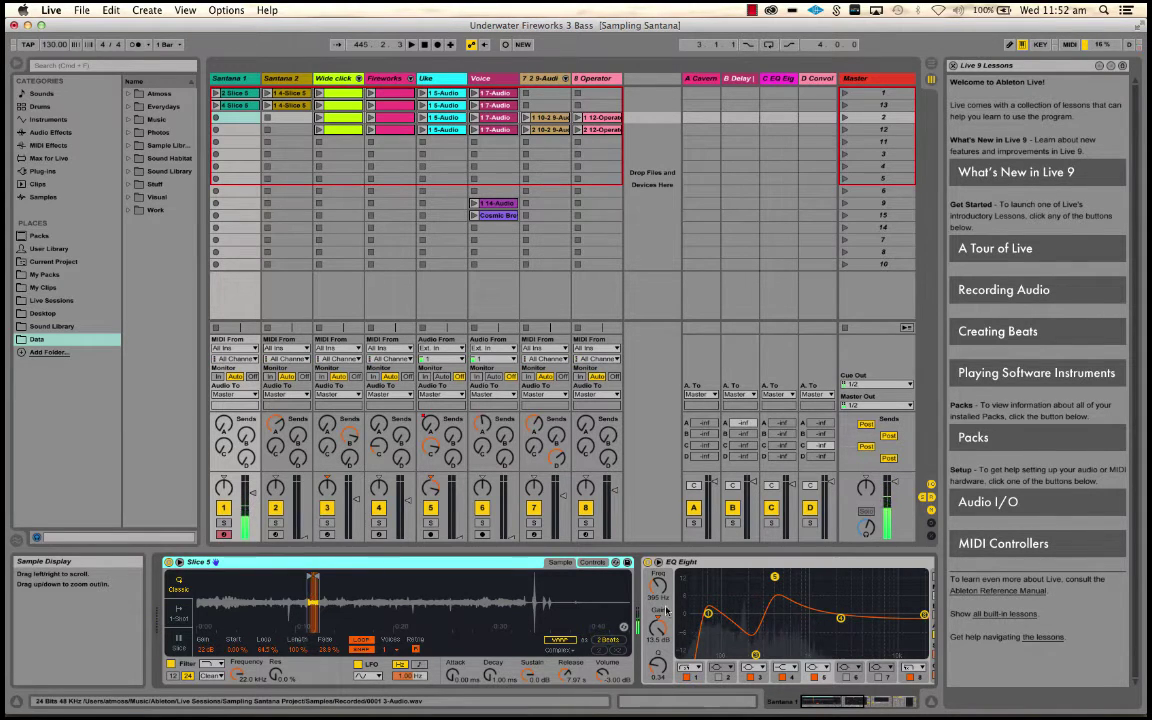
# Step through EQ Eight, Hot Tubes and Compressor, then show the 8 Operator track's Operator device.
pyautogui.click(753, 561)
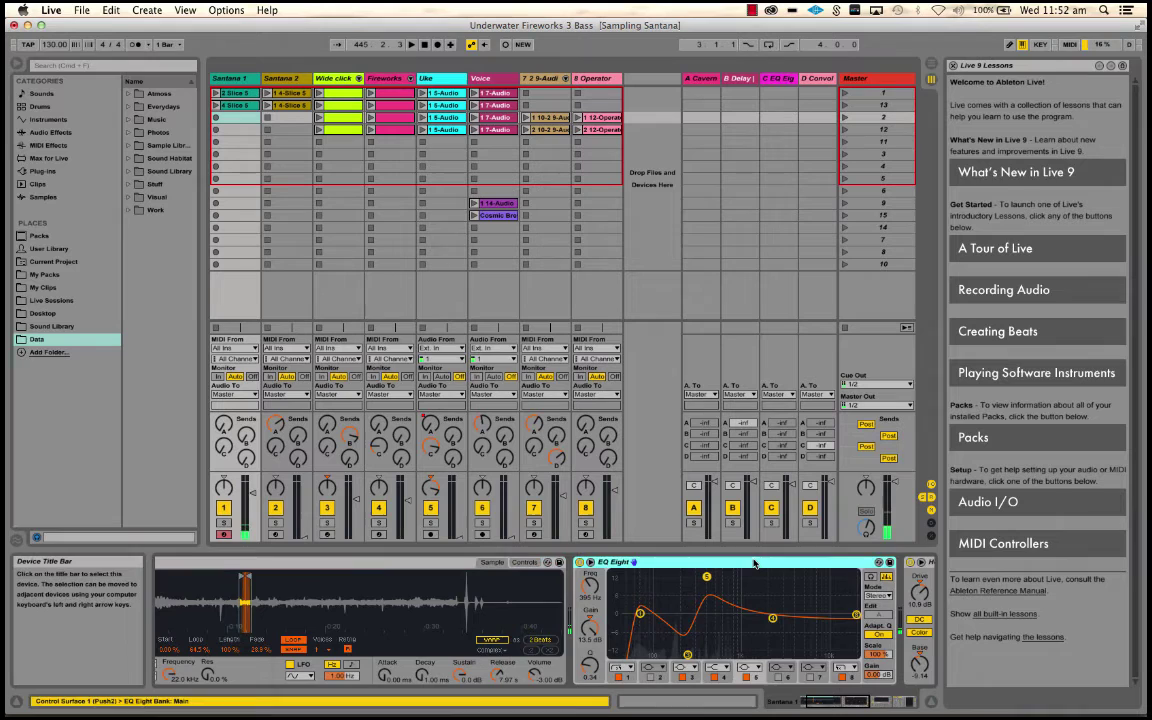
pyautogui.press('Right')
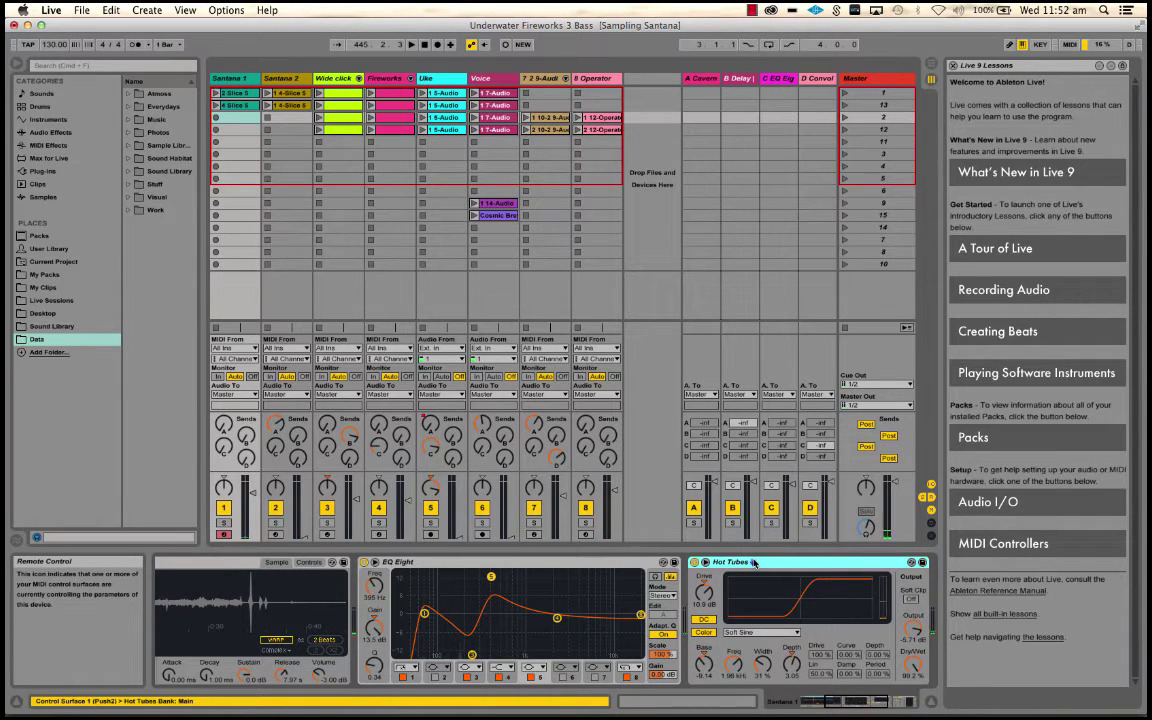
pyautogui.press('Right')
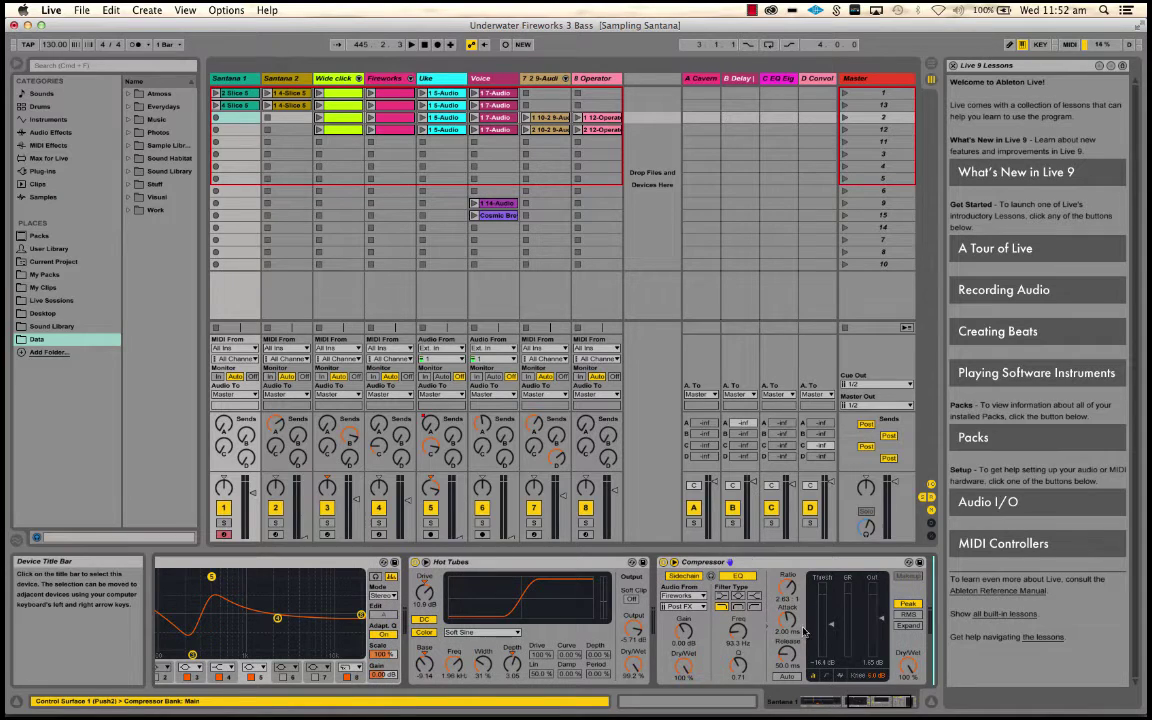
pyautogui.hscroll(2, 803, 630)
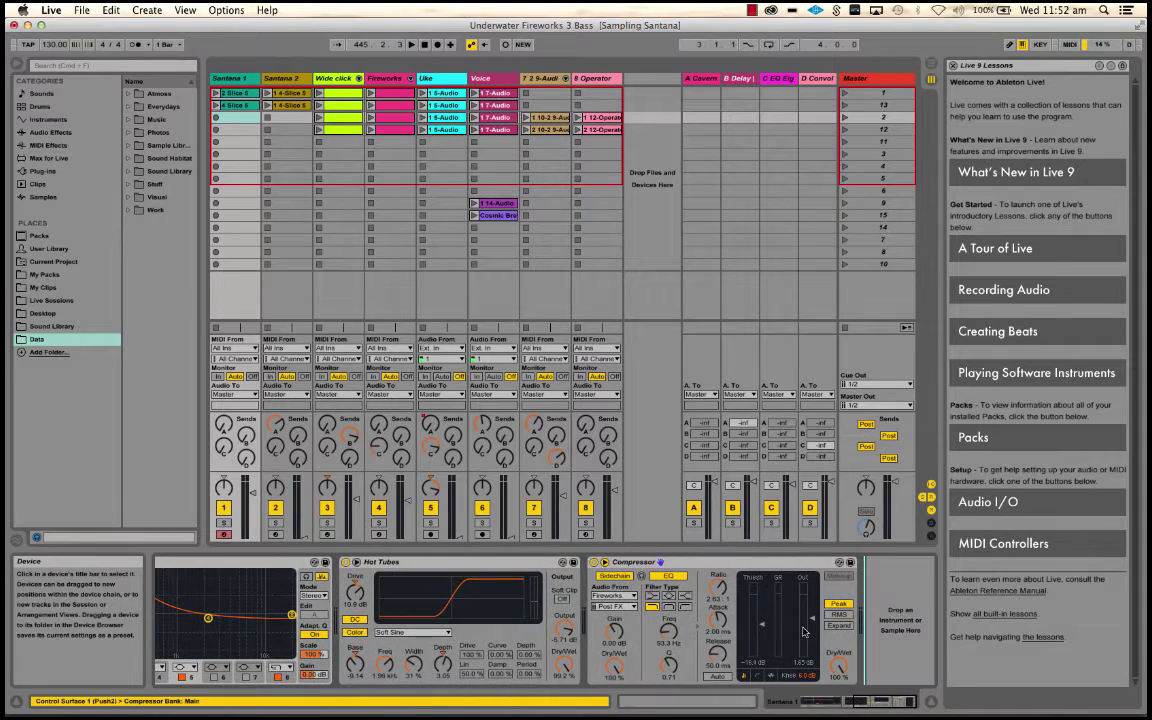
pyautogui.click(596, 80)
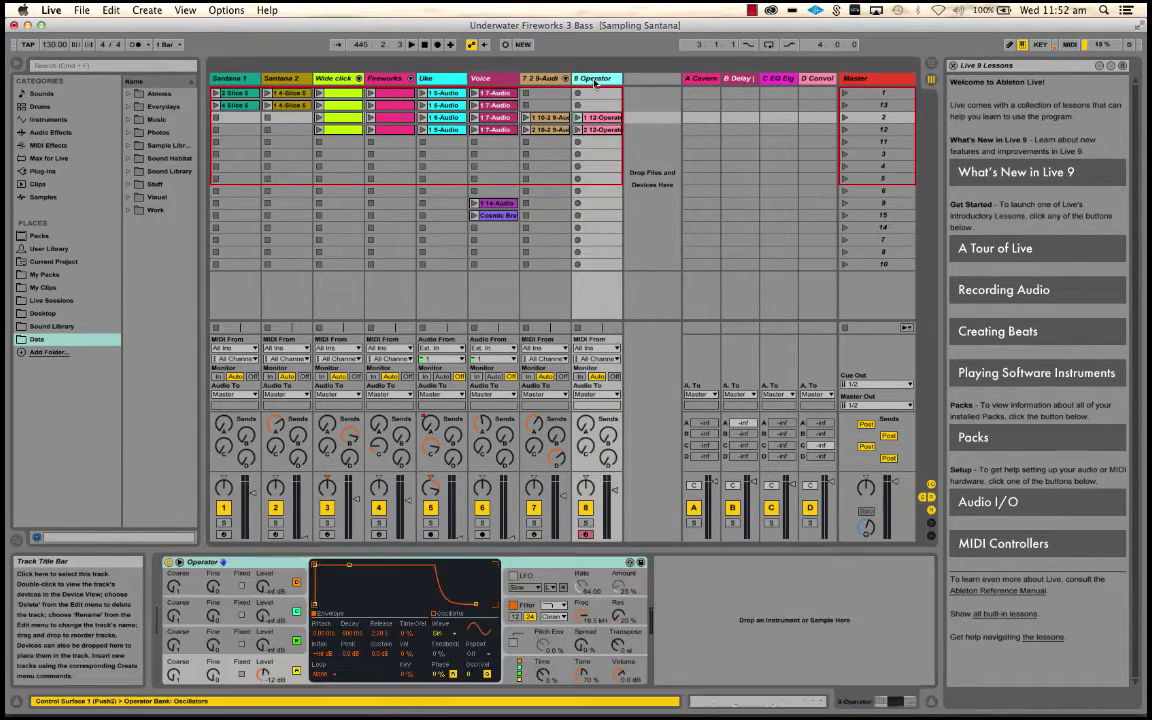
pyautogui.click(577, 566)
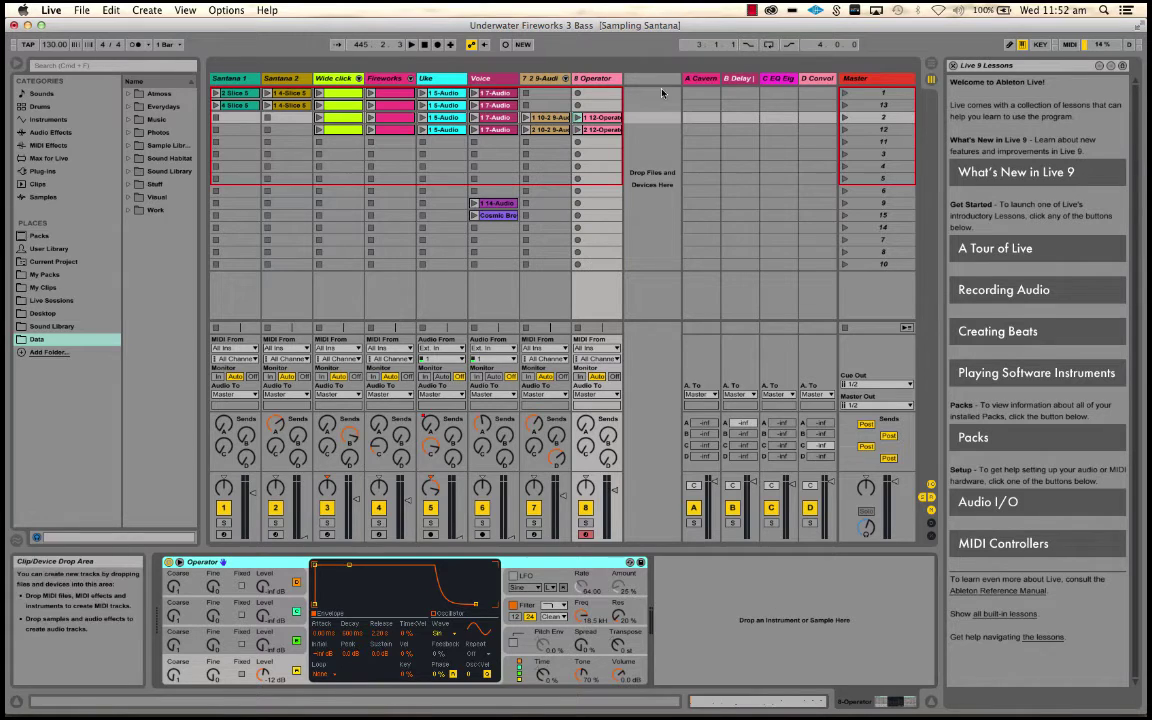
# Launch the Santana 1, Fireworks and Voice clips, then stop the Voice clip.
pyautogui.click(603, 82)
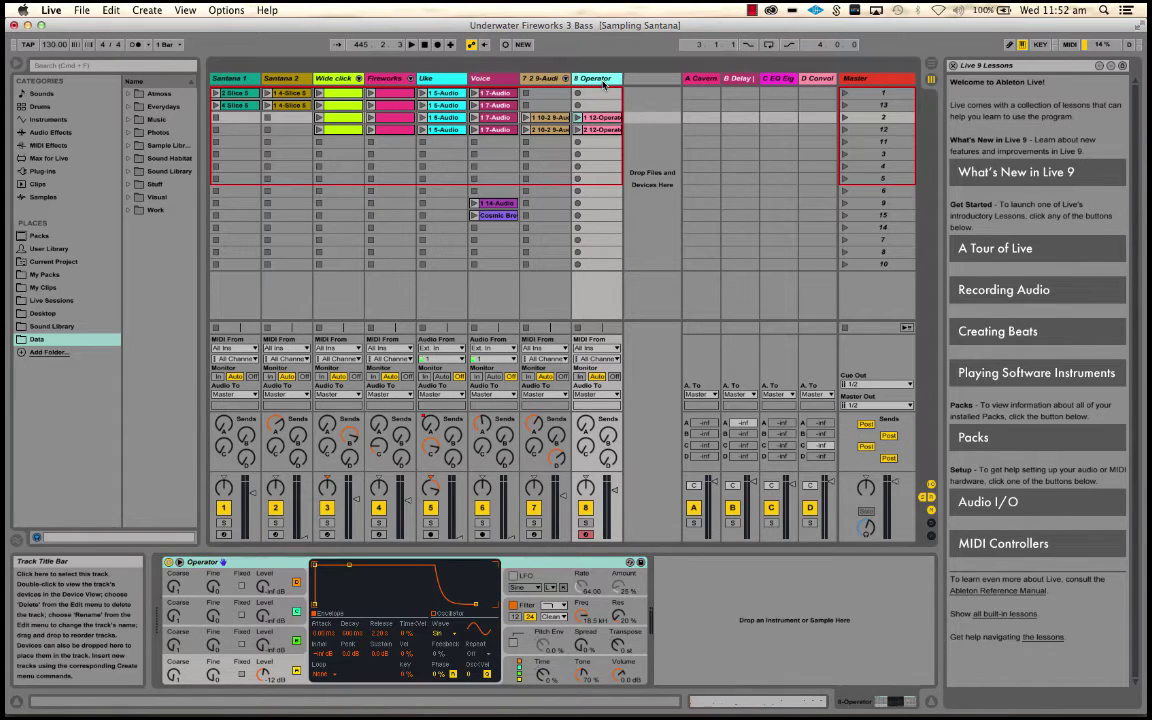
pyautogui.click(216, 94)
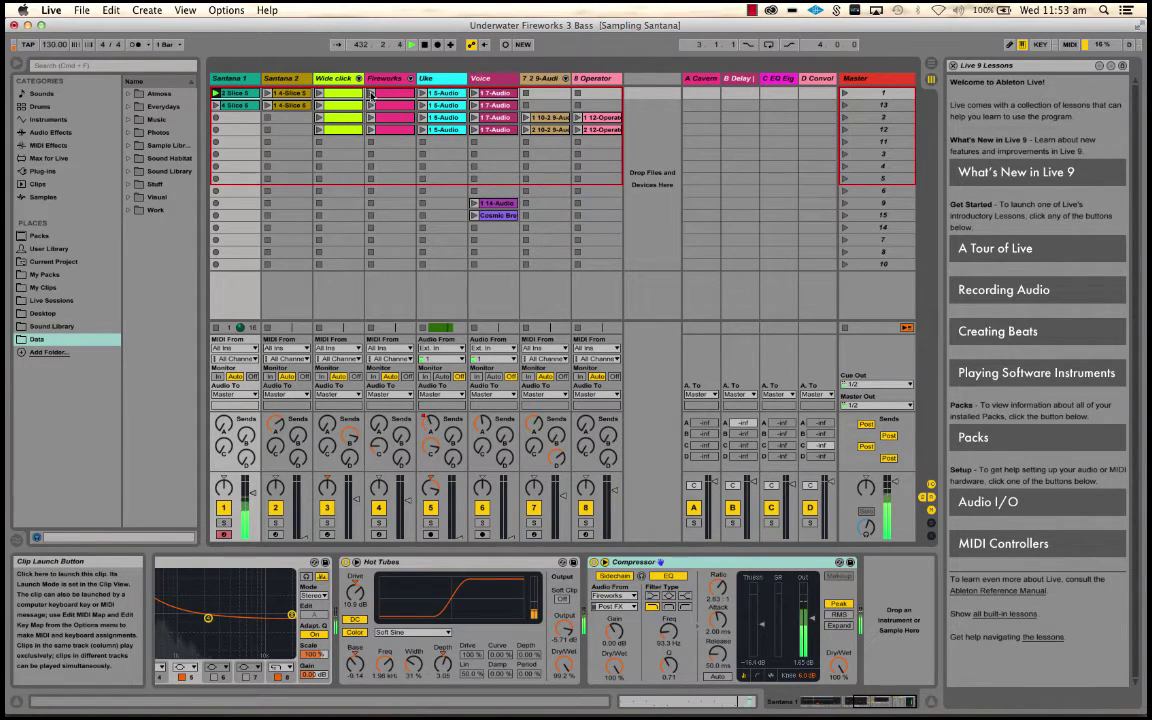
pyautogui.click(371, 94)
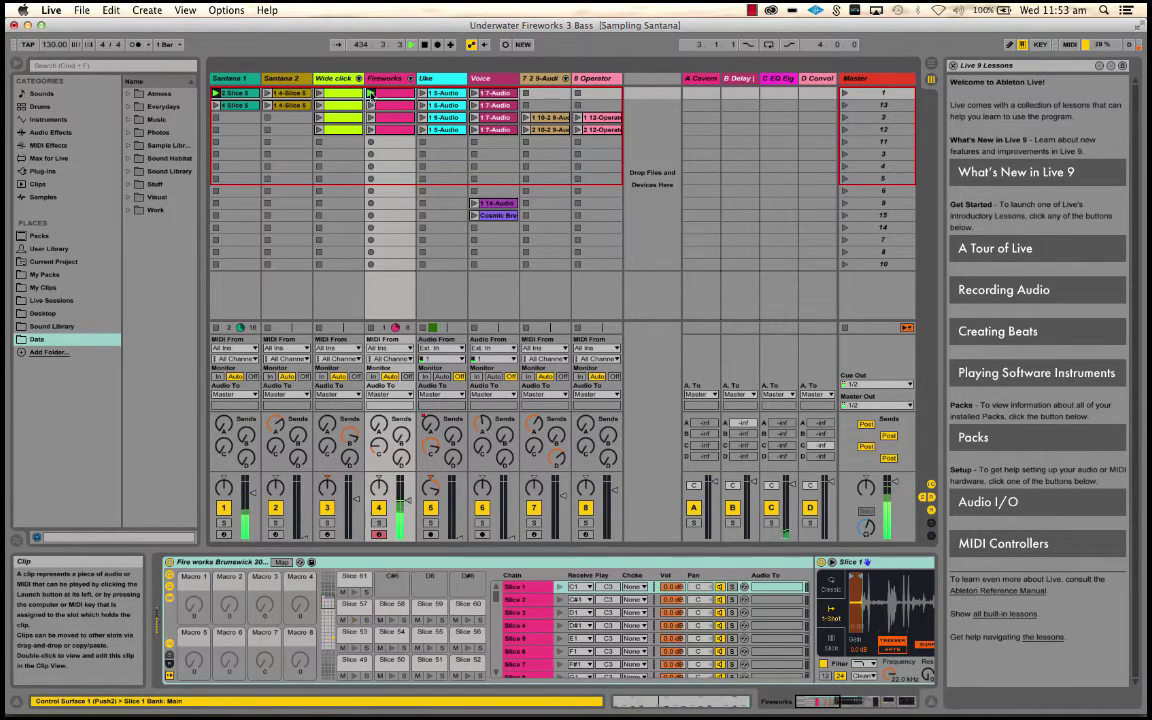
pyautogui.click(474, 94)
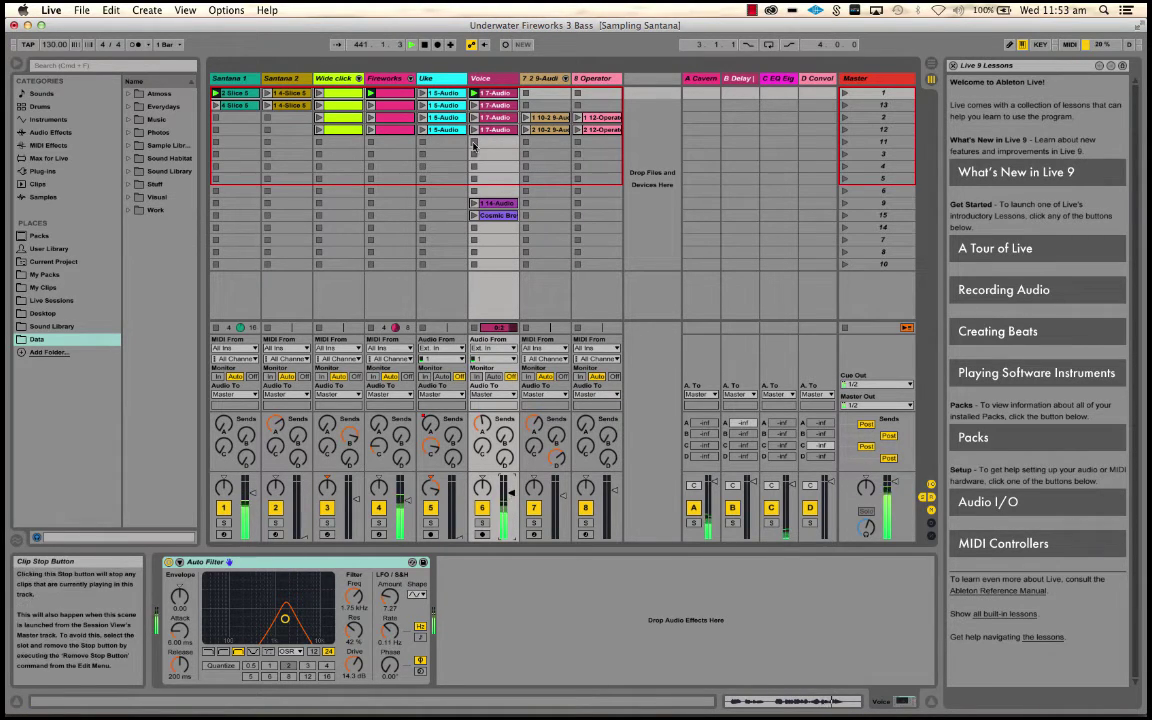
pyautogui.click(474, 146)
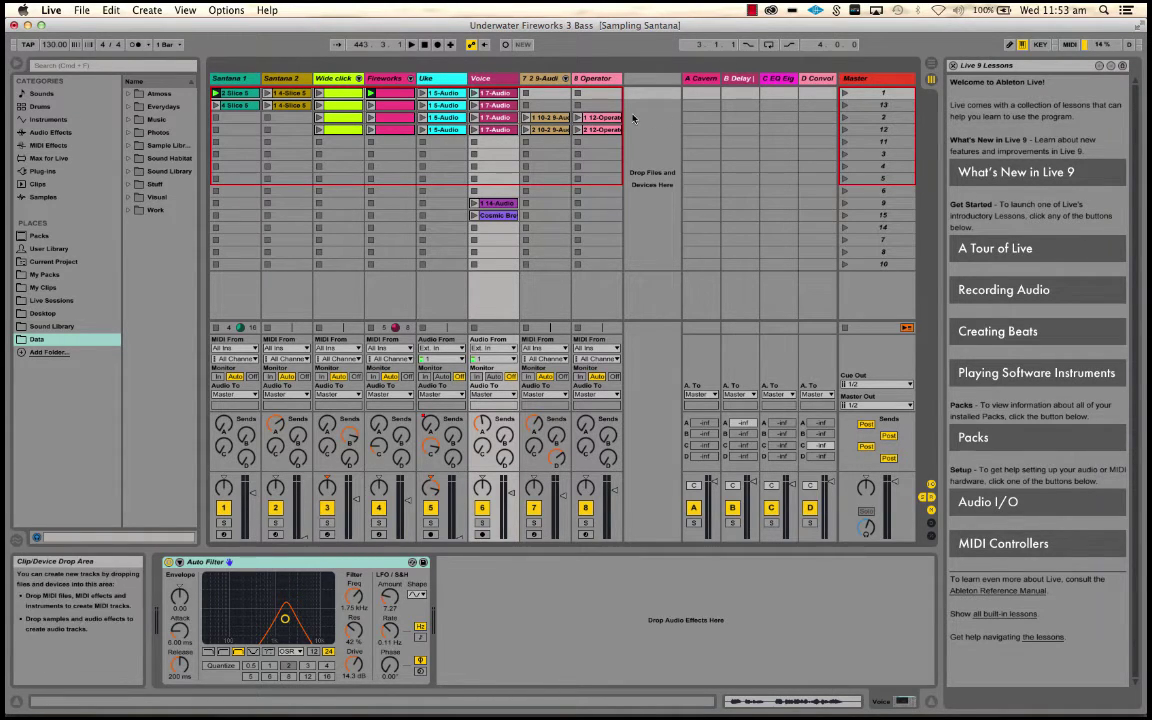
# Launch scene 12, switch to scene 2, and mute the Fireworks track.
pyautogui.click(845, 130)
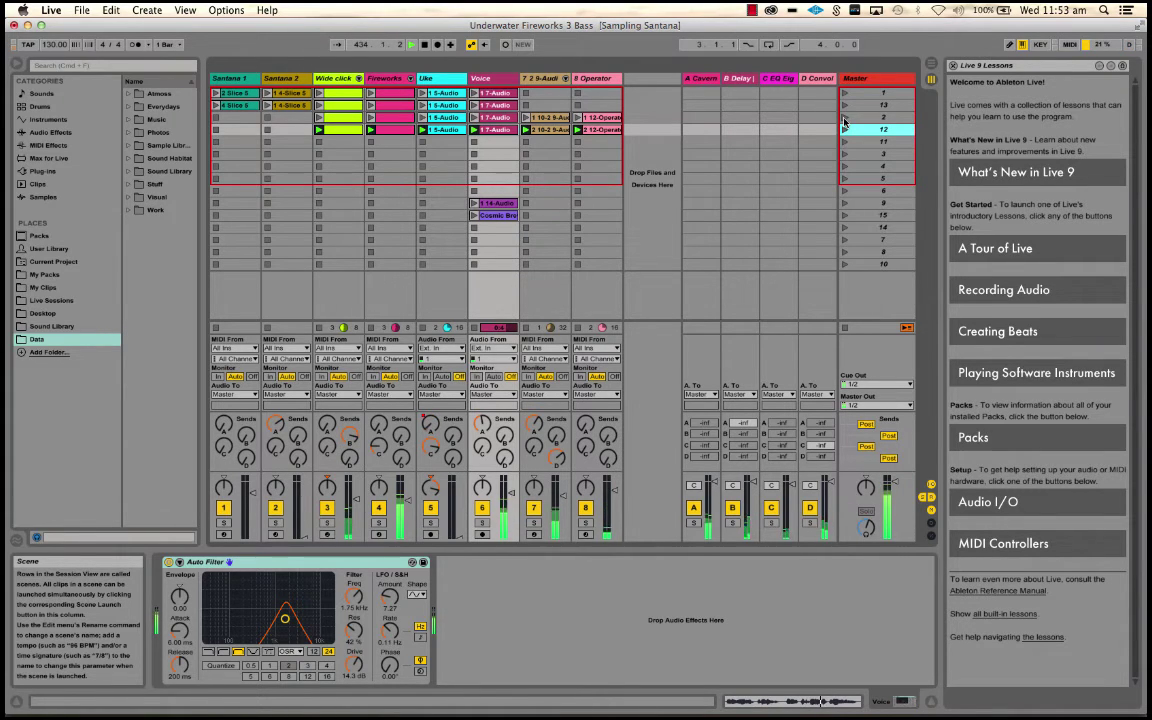
pyautogui.click(843, 118)
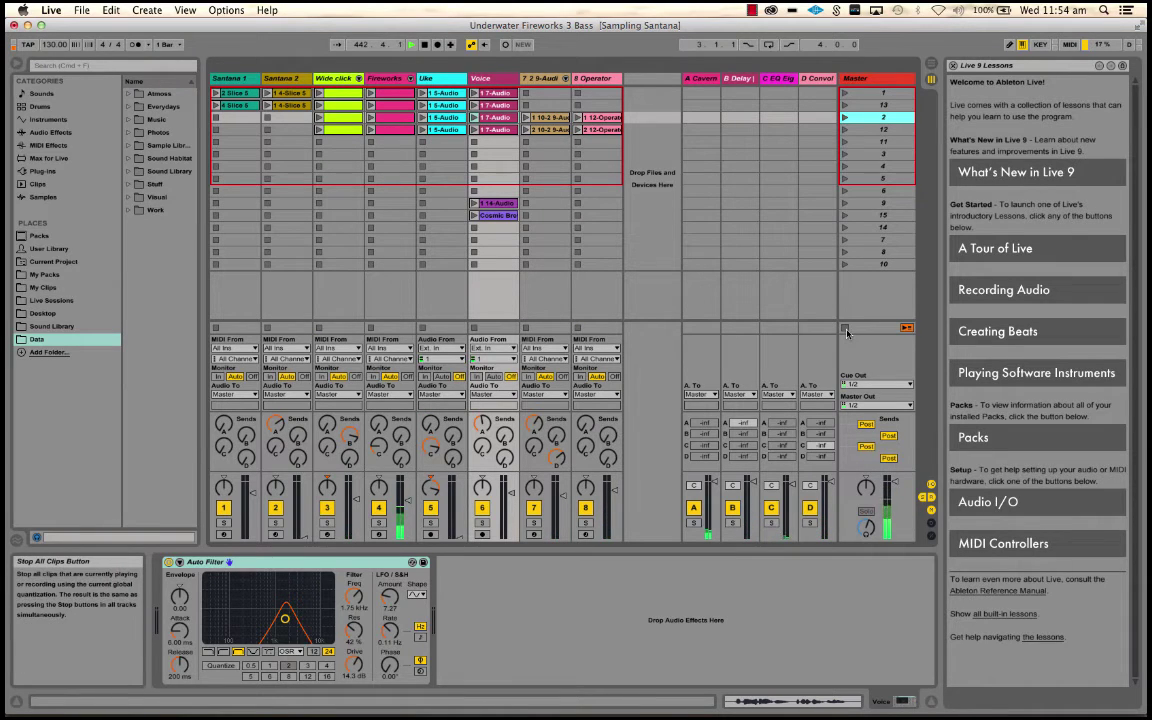
pyautogui.click(380, 508)
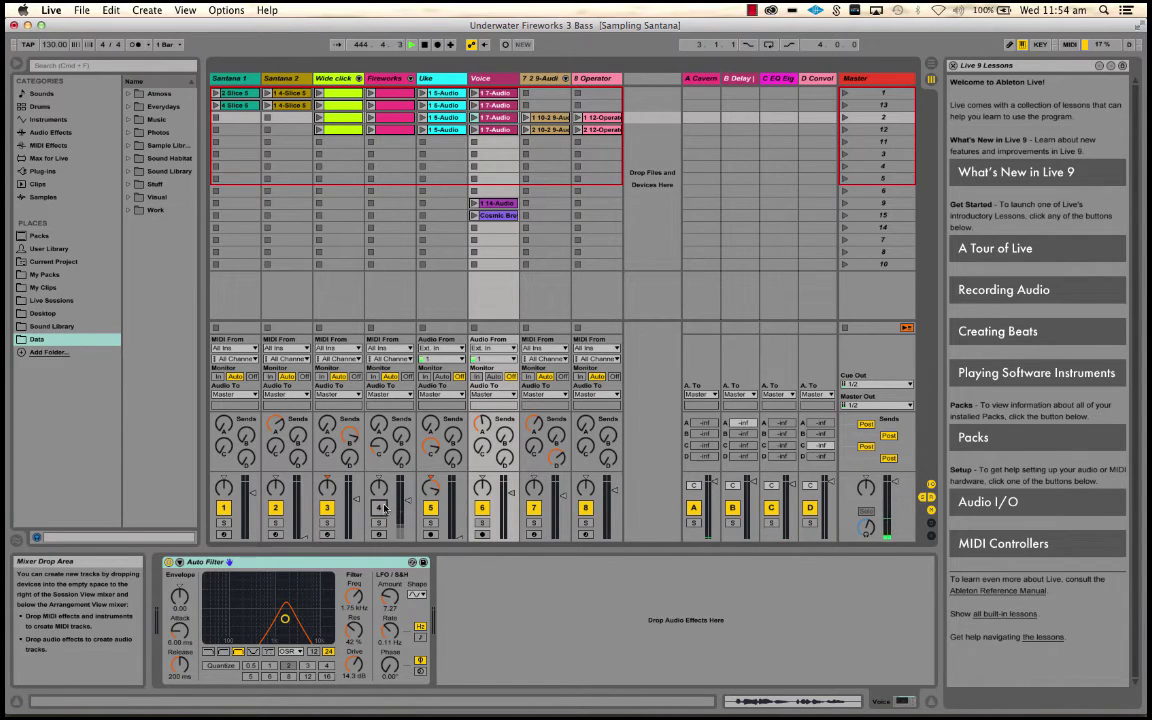
# View the devices on return tracks A, B and C, finishing on D's Convolution Reverb.
pyautogui.click(705, 80)
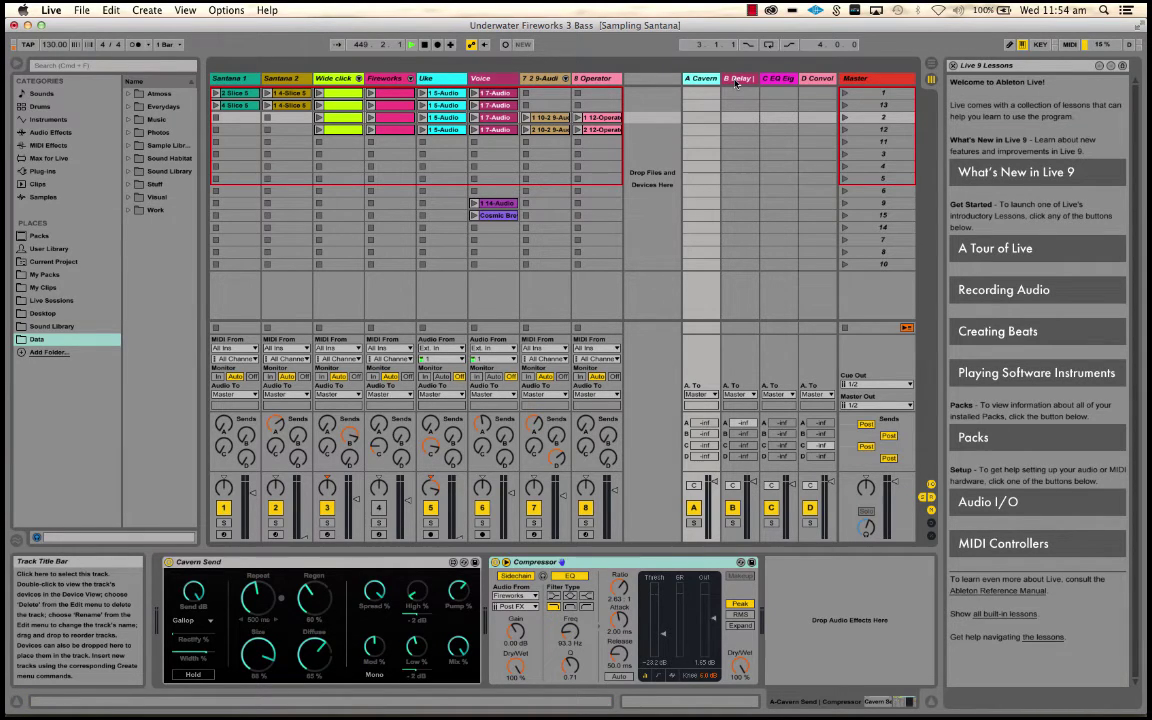
pyautogui.click(737, 80)
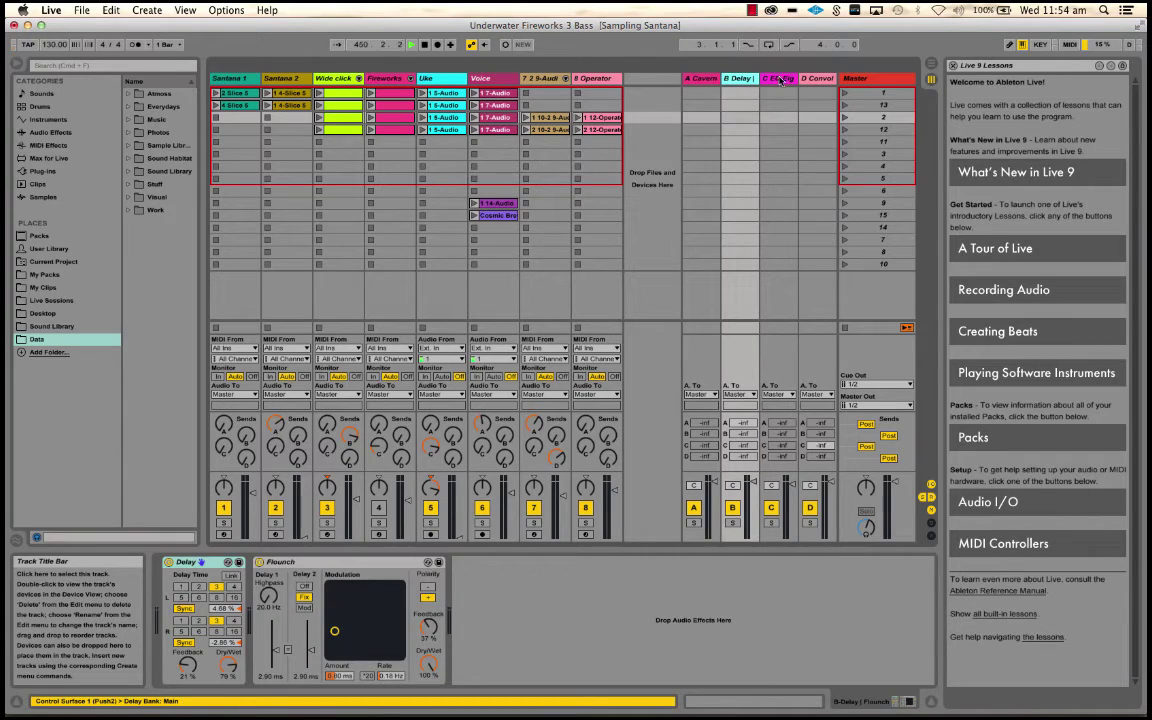
pyautogui.click(780, 80)
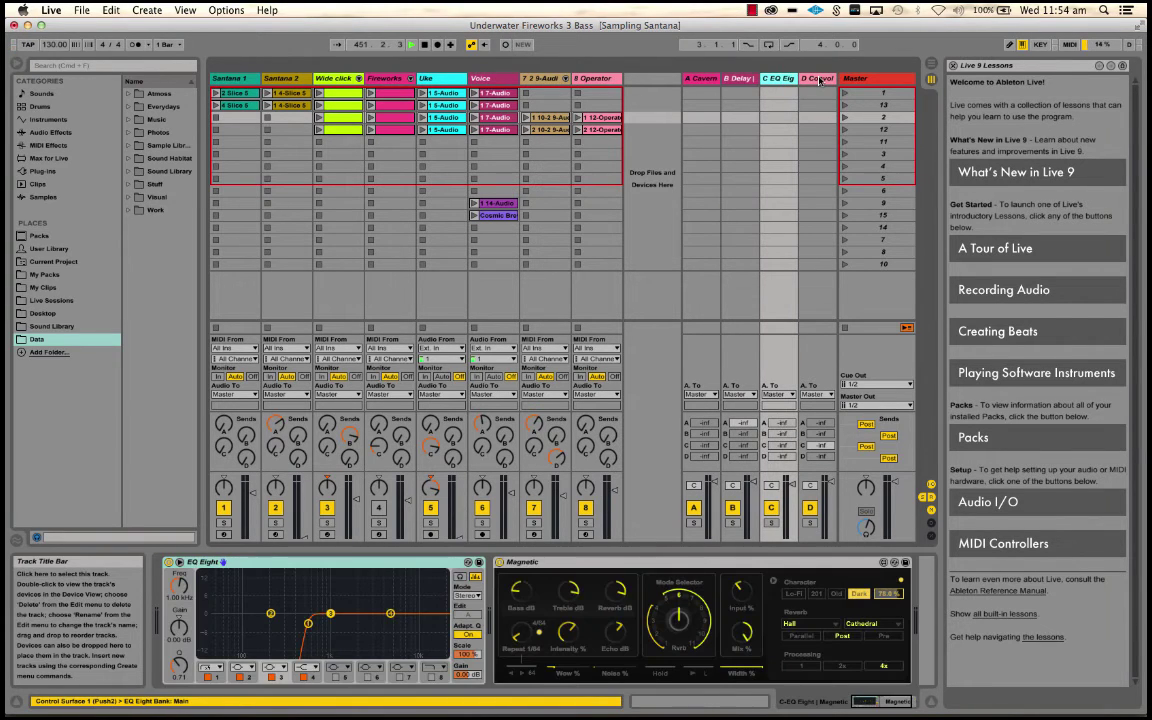
pyautogui.click(819, 80)
pyautogui.click(781, 80)
pyautogui.click(737, 79)
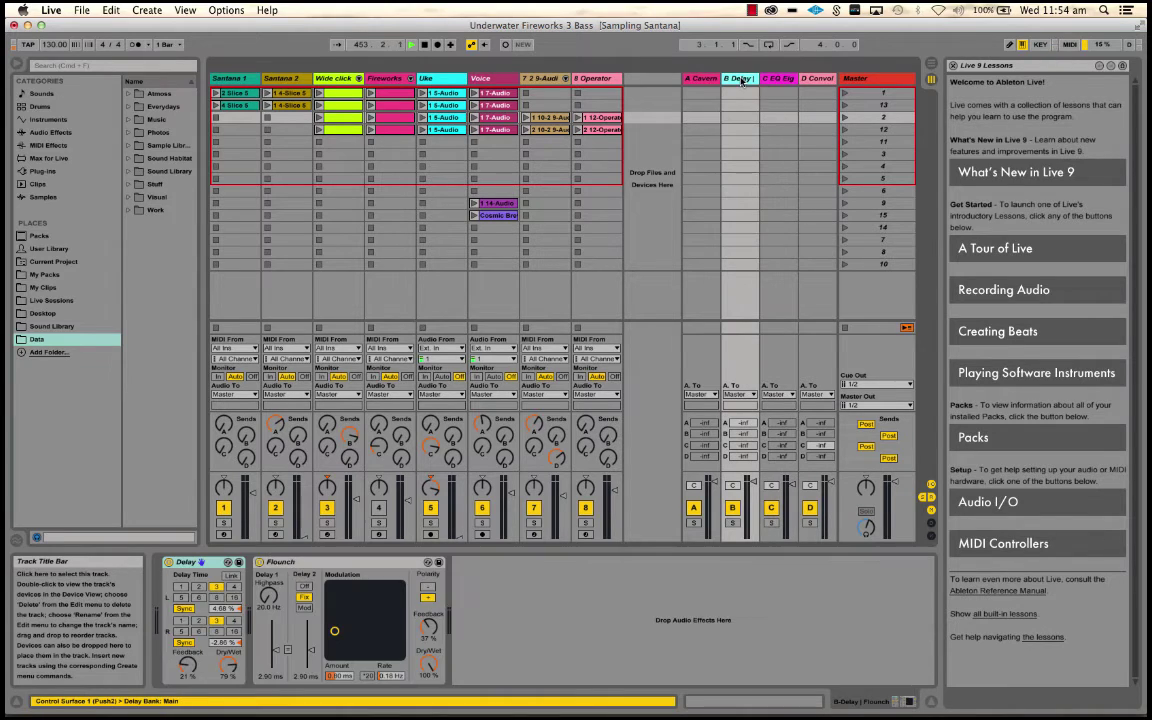
pyautogui.click(819, 80)
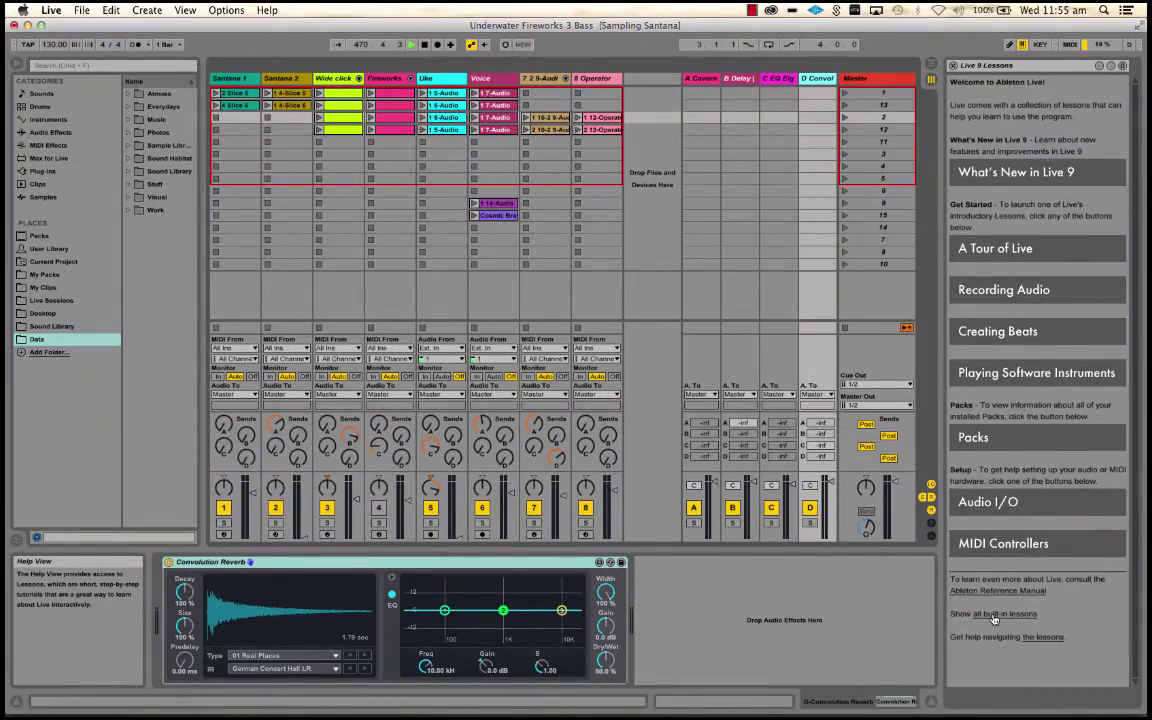
# Open the Introducing Sampler lesson from the full list of built-in lessons.
pyautogui.click(993, 615)
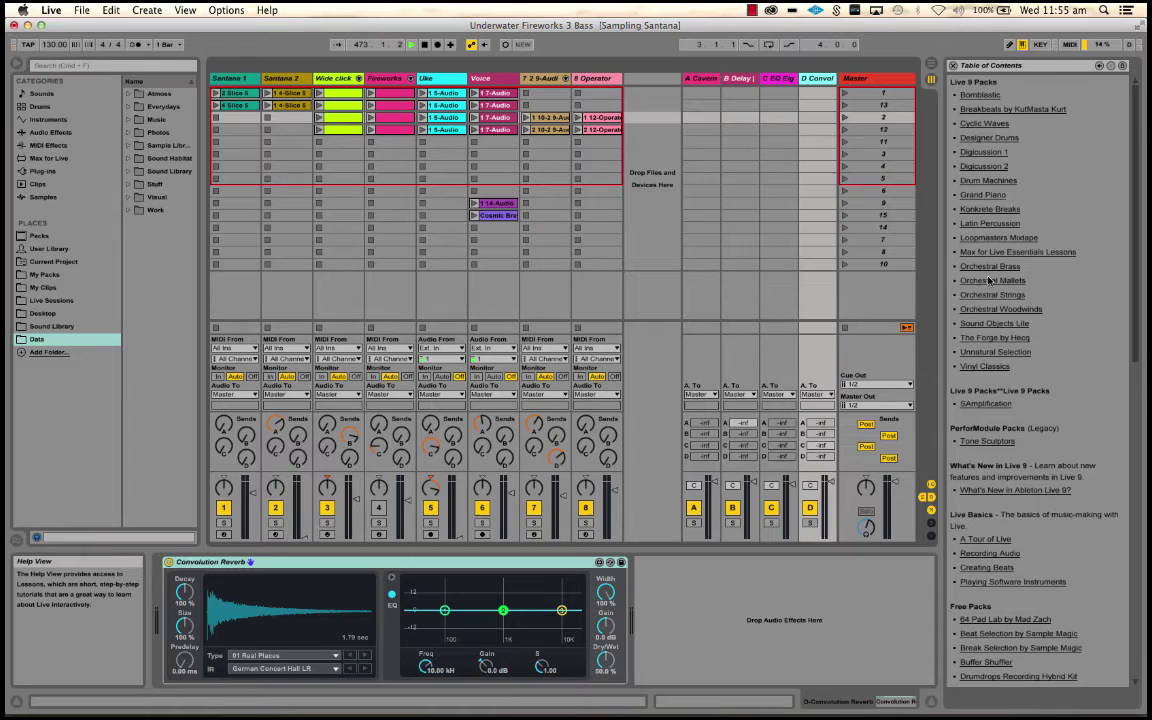
pyautogui.scroll(-6, 996, 366)
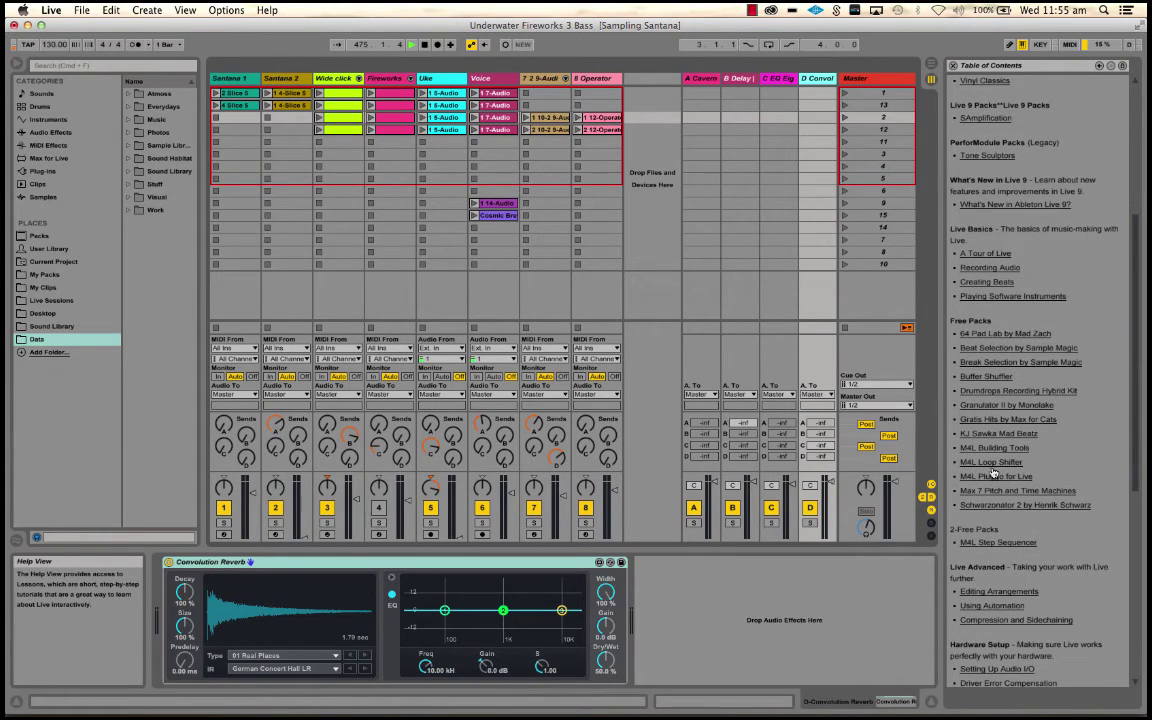
pyautogui.scroll(-3, 994, 478)
pyautogui.scroll(-1, 994, 478)
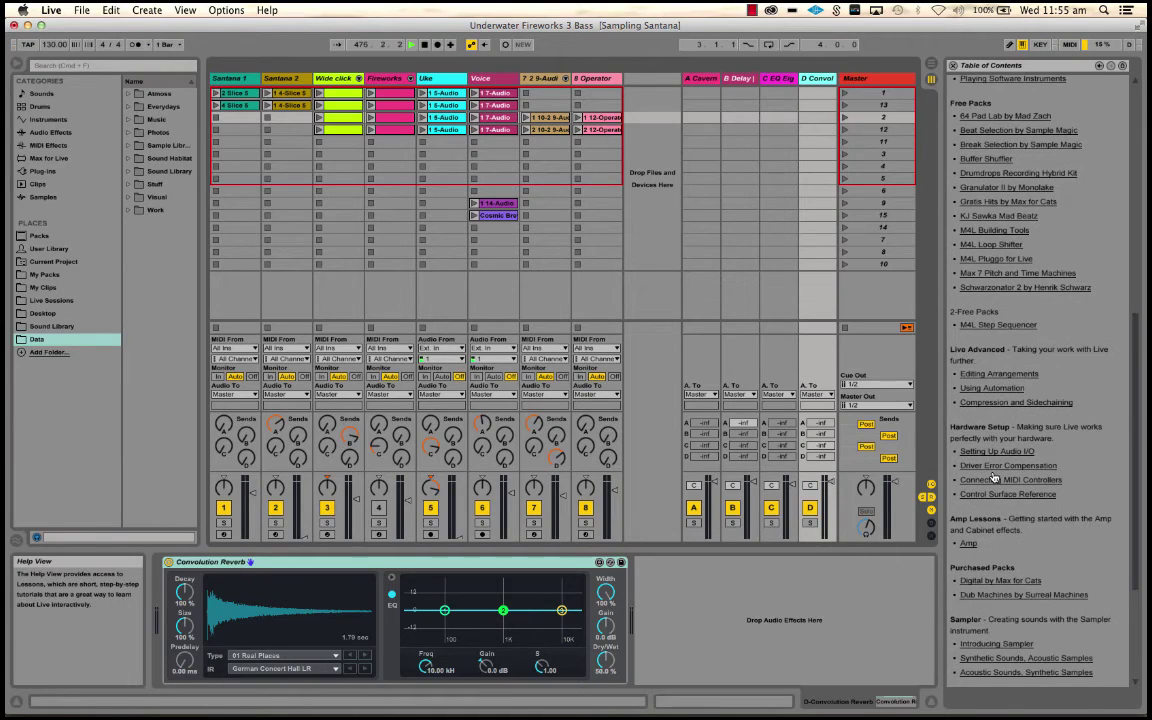
pyautogui.scroll(-3, 994, 478)
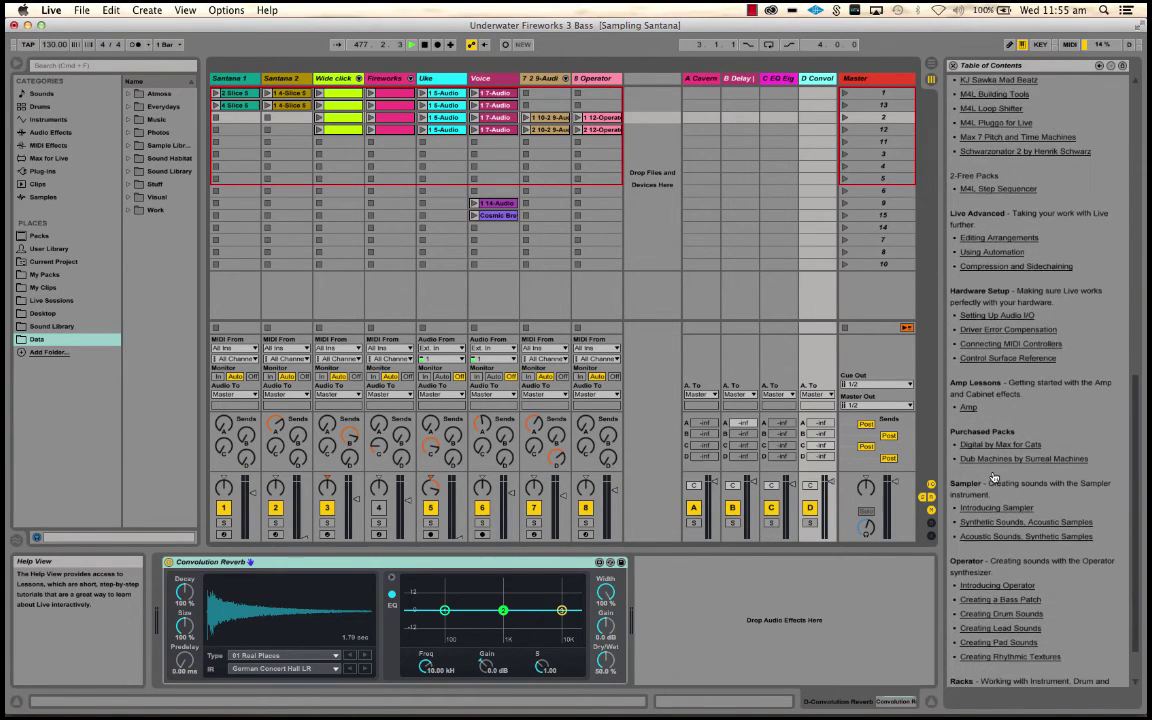
pyautogui.scroll(-1, 994, 478)
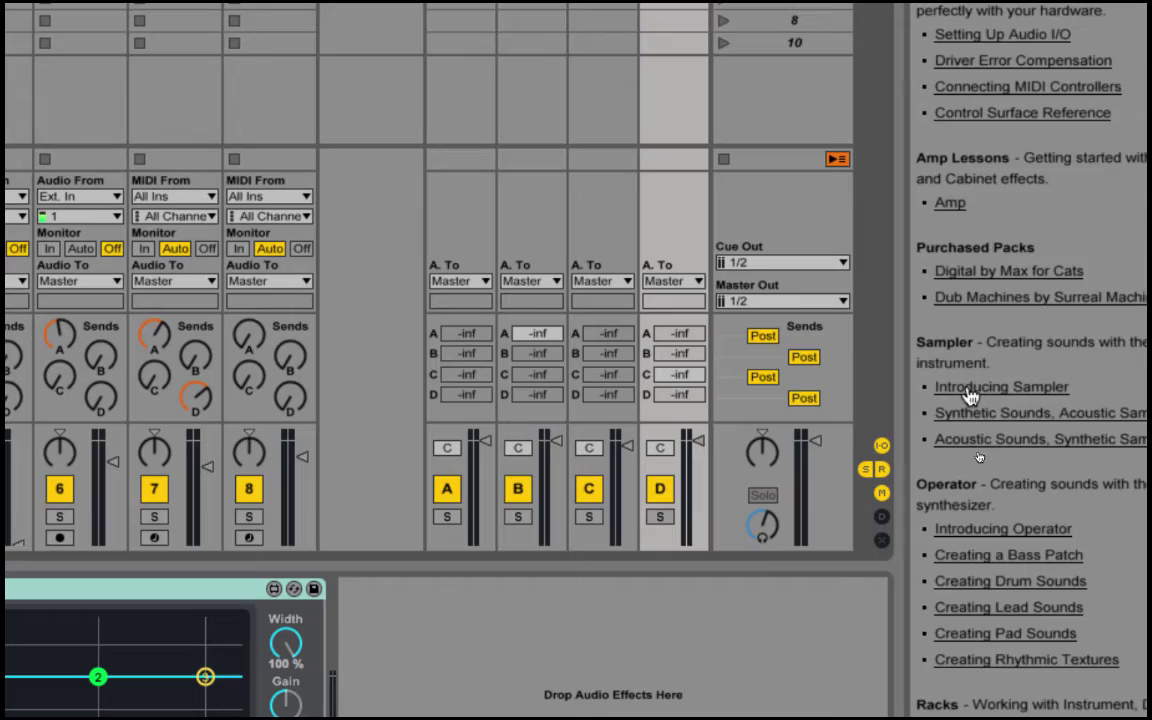
pyautogui.click(970, 396)
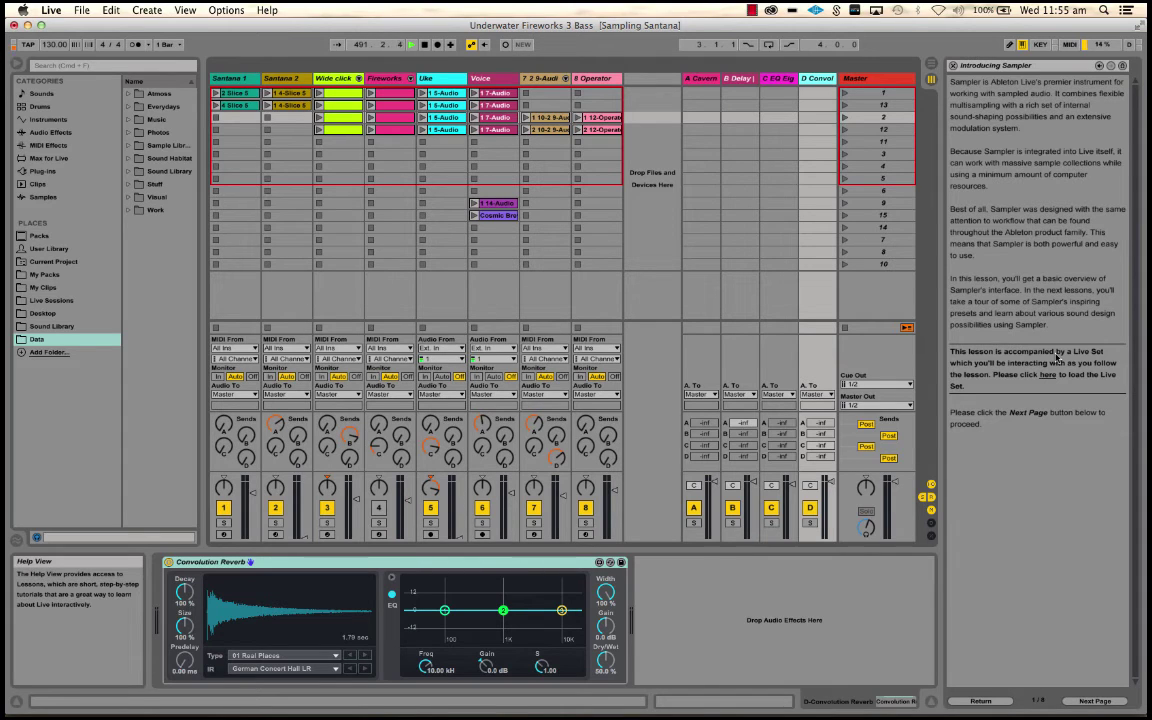
# Advance the lesson three pages to page 4, The Pitch/Osc Tab.
pyautogui.click(1094, 702)
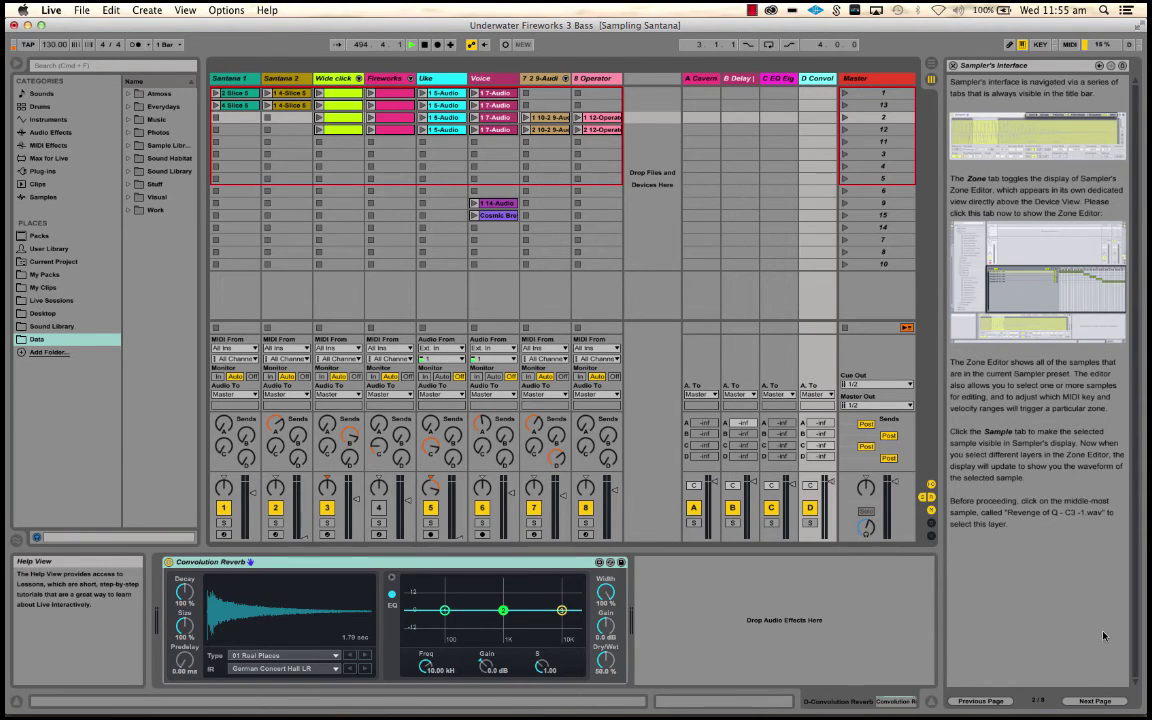
pyautogui.click(1094, 702)
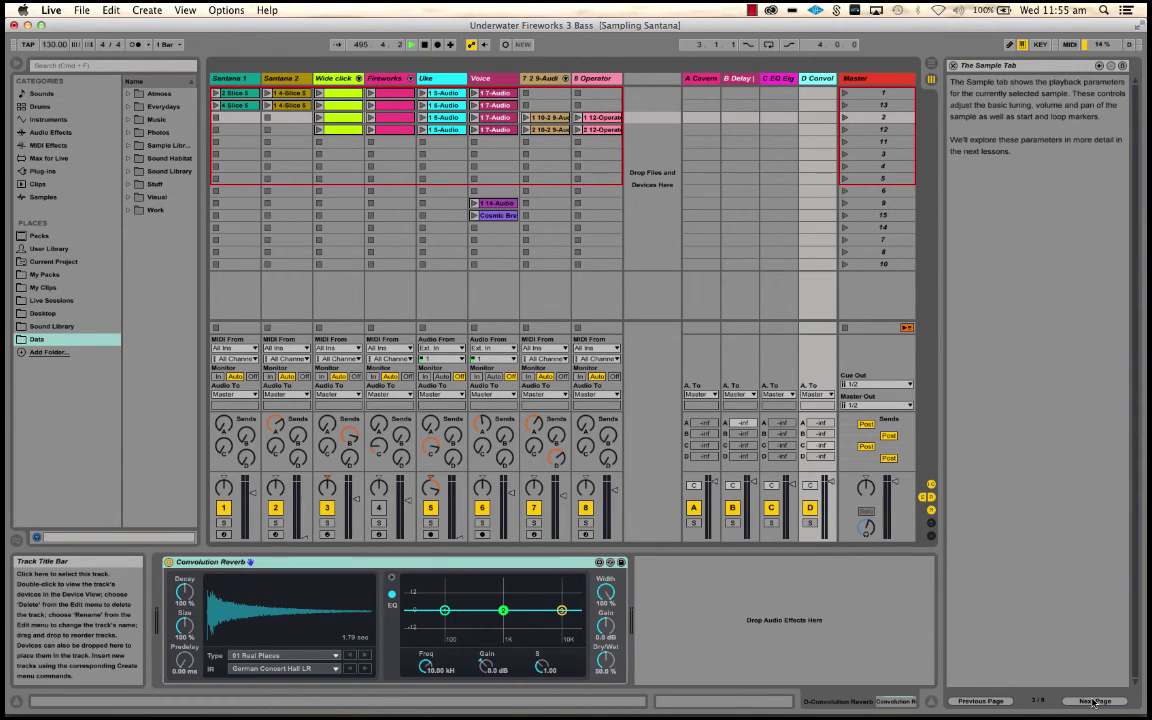
pyautogui.click(1094, 702)
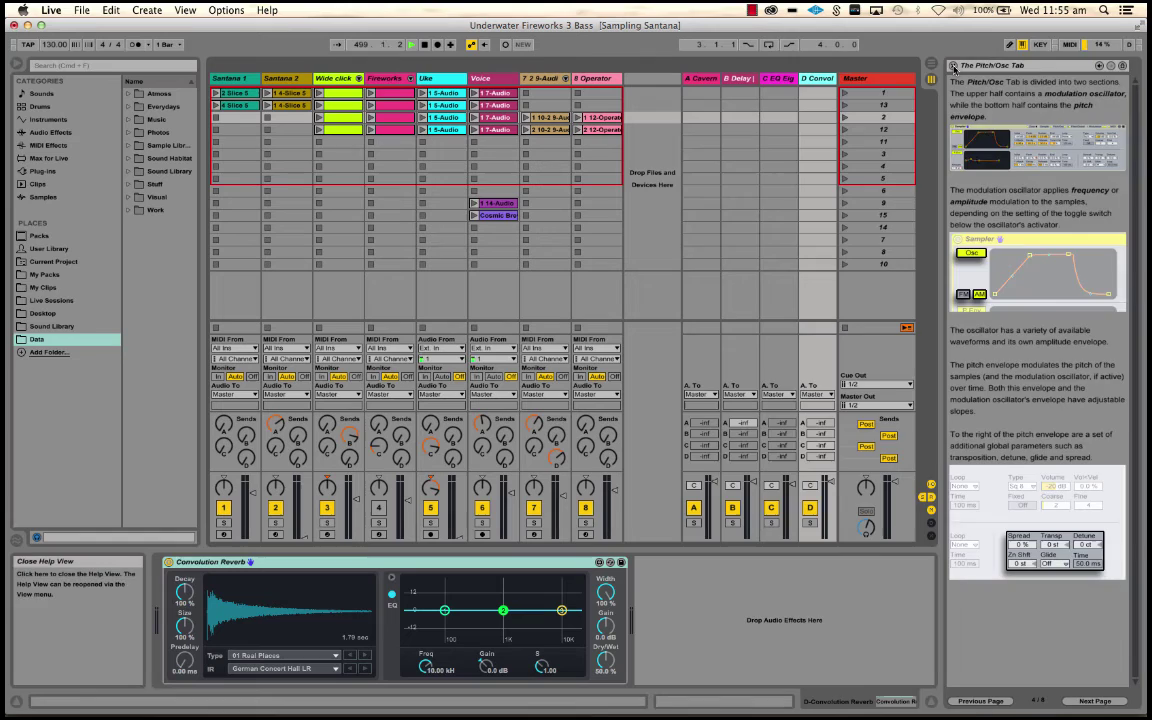
# Close the lessons panel, reopen it via Help > Help View, then close it again.
pyautogui.click(954, 66)
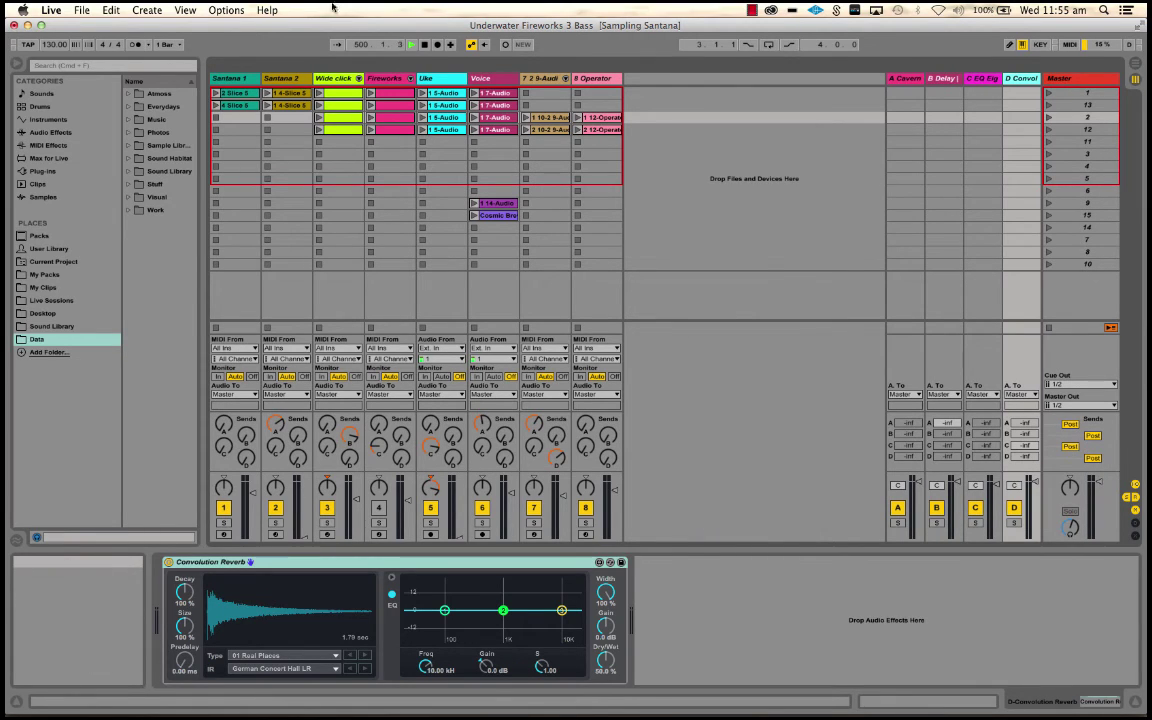
pyautogui.click(266, 10)
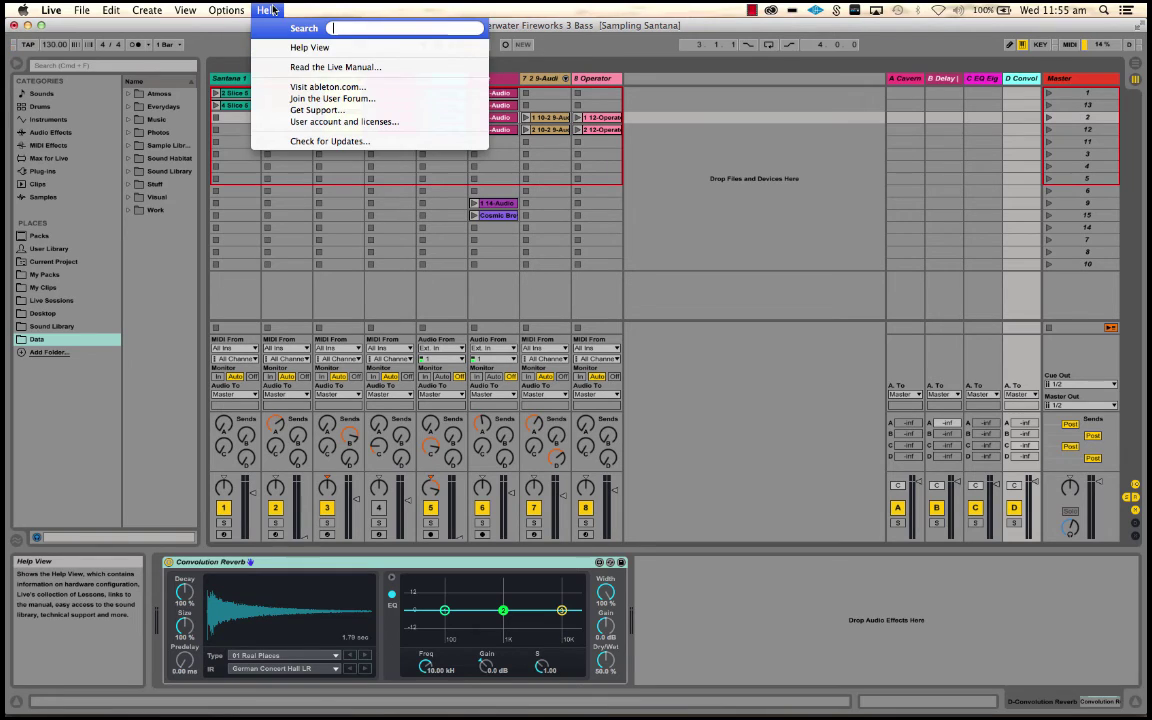
pyautogui.click(310, 47)
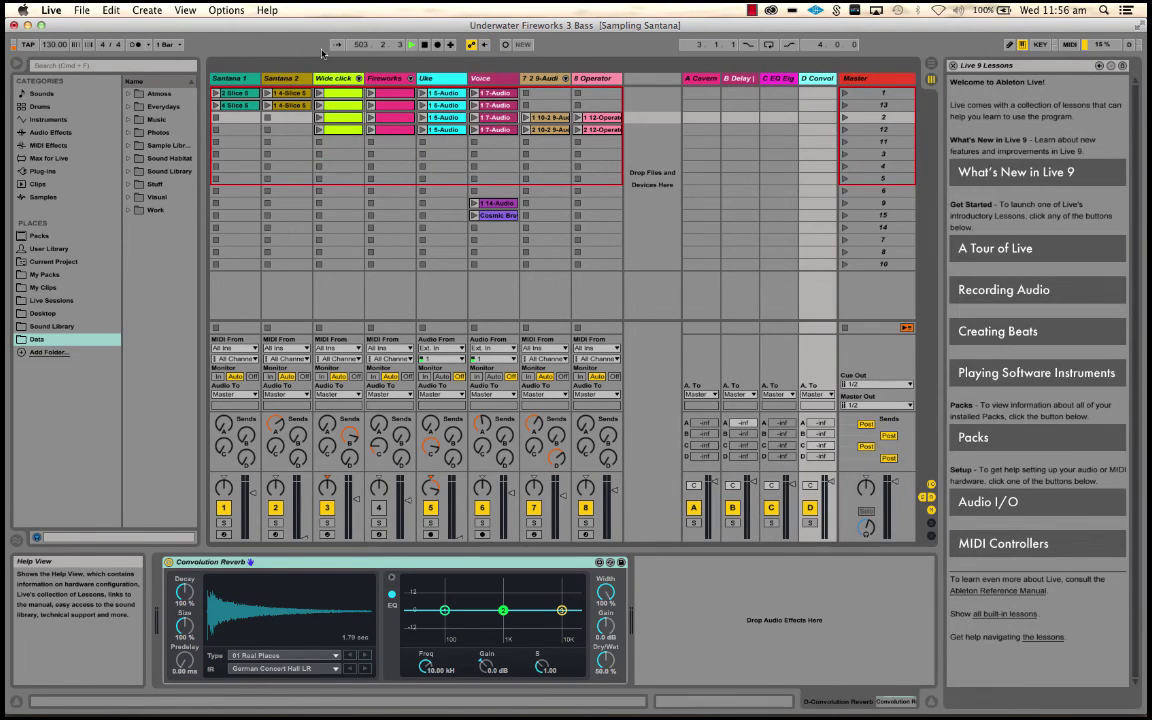
pyautogui.click(954, 66)
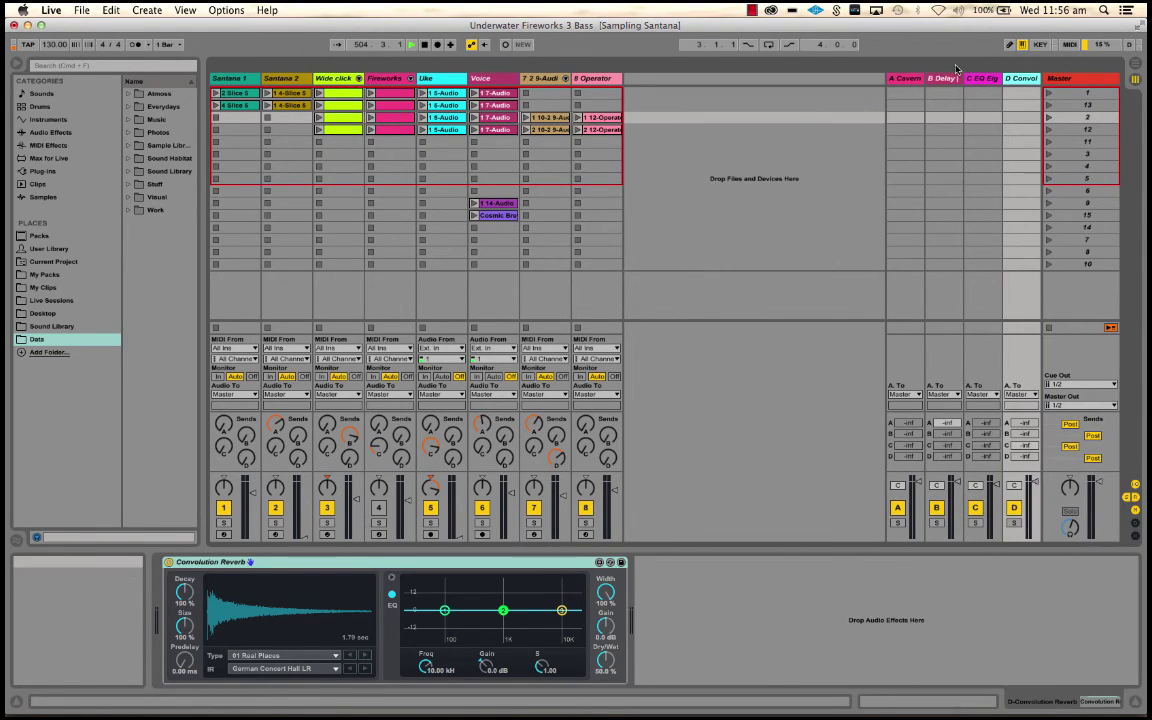
# Hide the browser, the Info View and the Detail View.
pyautogui.click(16, 65)
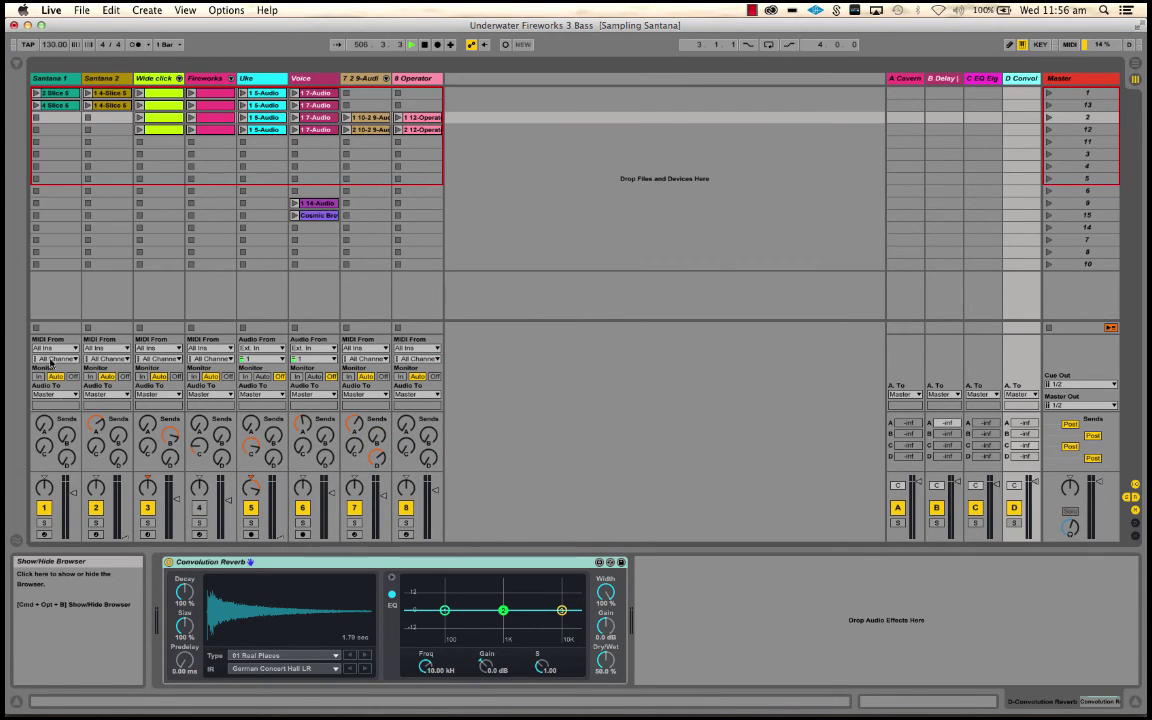
pyautogui.click(17, 704)
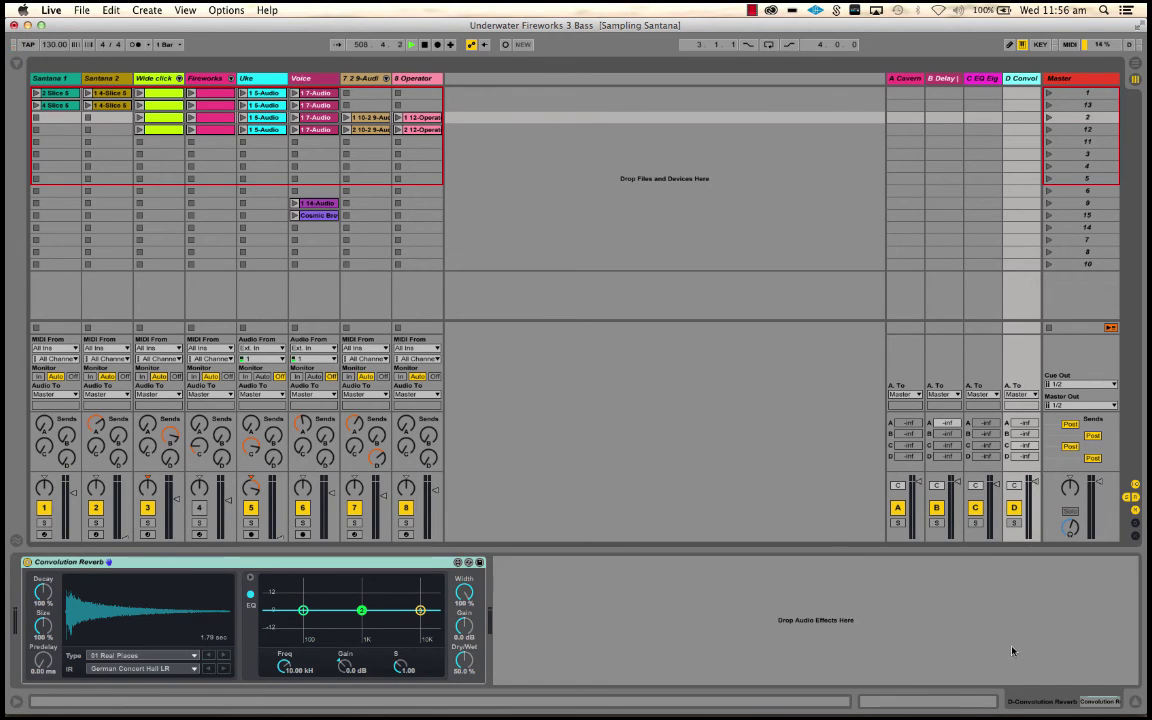
pyautogui.click(1135, 705)
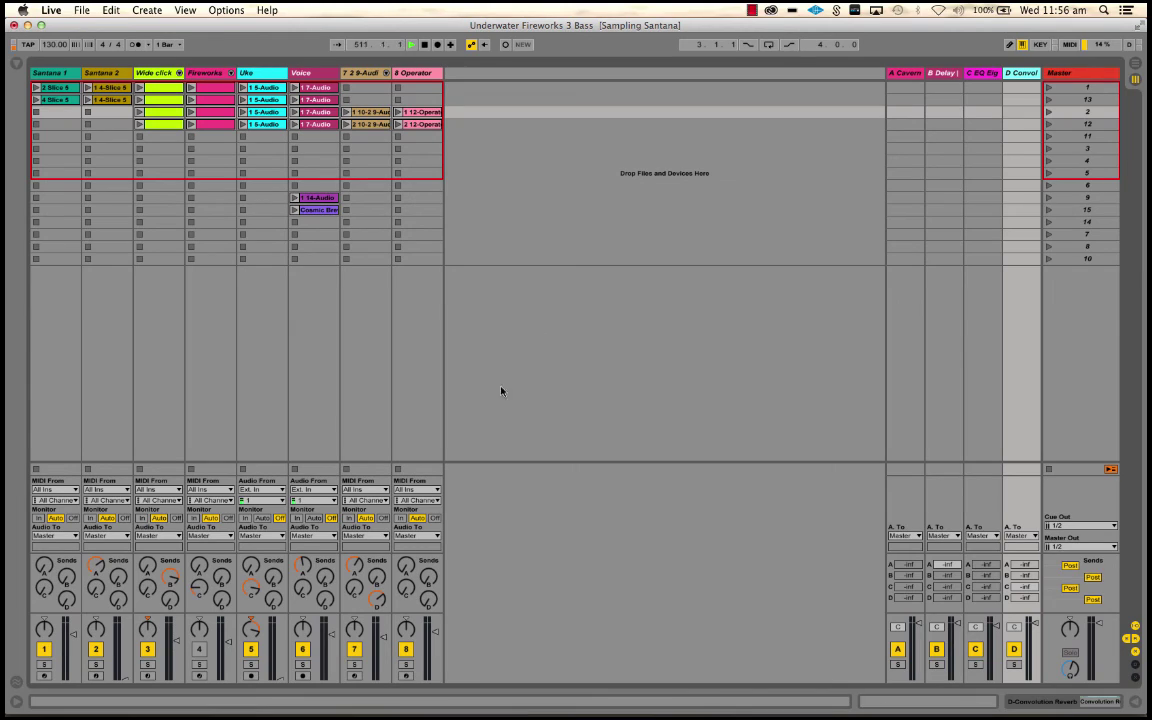
# Stop playback, widen the tracks, narrow the returns and raise the mixer to show dB scales.
pyautogui.click(424, 46)
pyautogui.click(440, 73)
pyautogui.moveTo(440, 73); pyautogui.dragTo(470, 82)
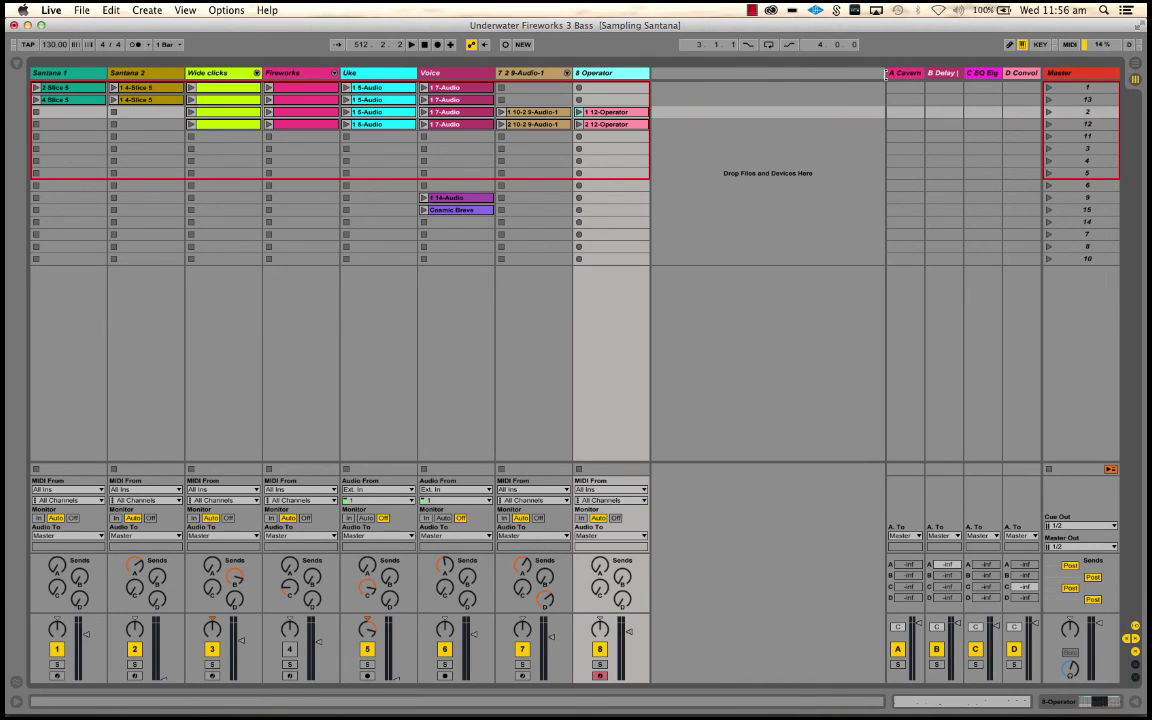
pyautogui.moveTo(885, 74); pyautogui.dragTo(947, 74)
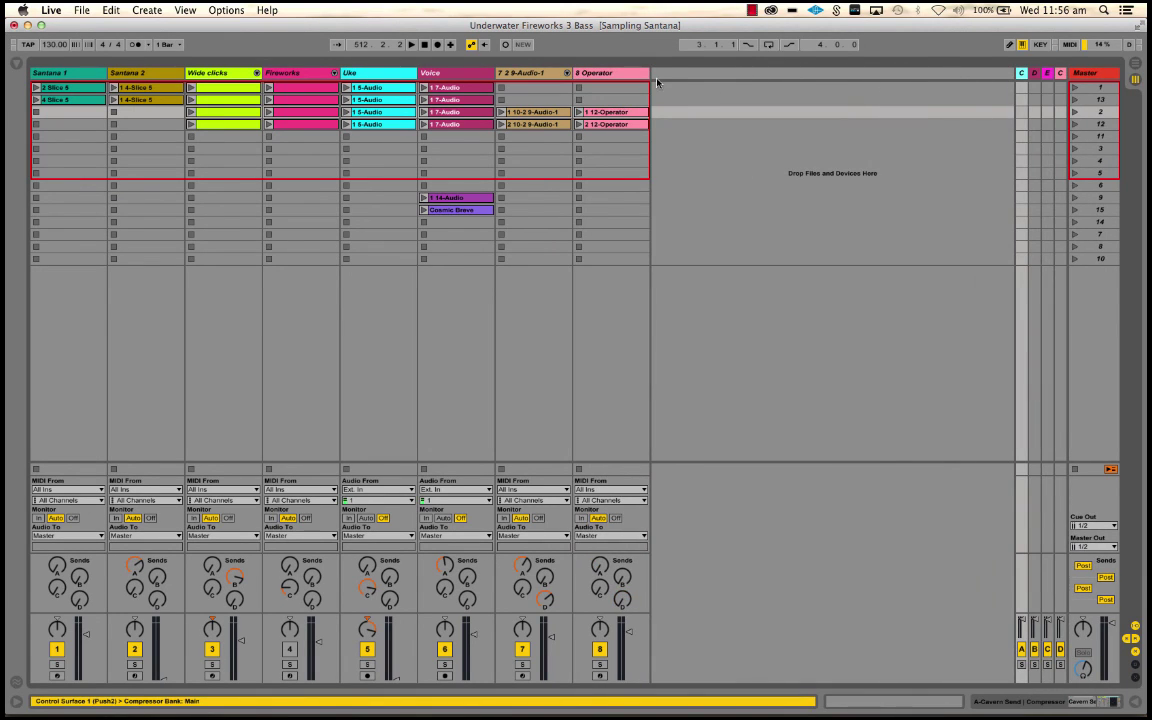
pyautogui.moveTo(648, 73); pyautogui.dragTo(679, 77)
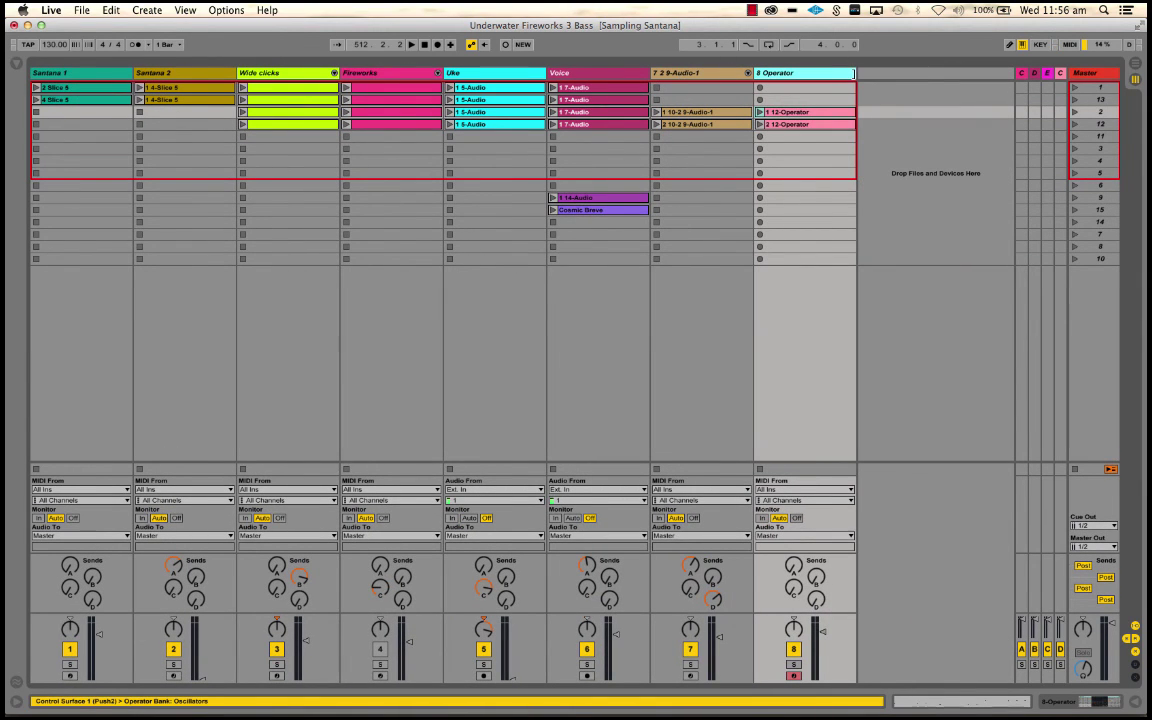
pyautogui.moveTo(853, 73); pyautogui.dragTo(661, 86)
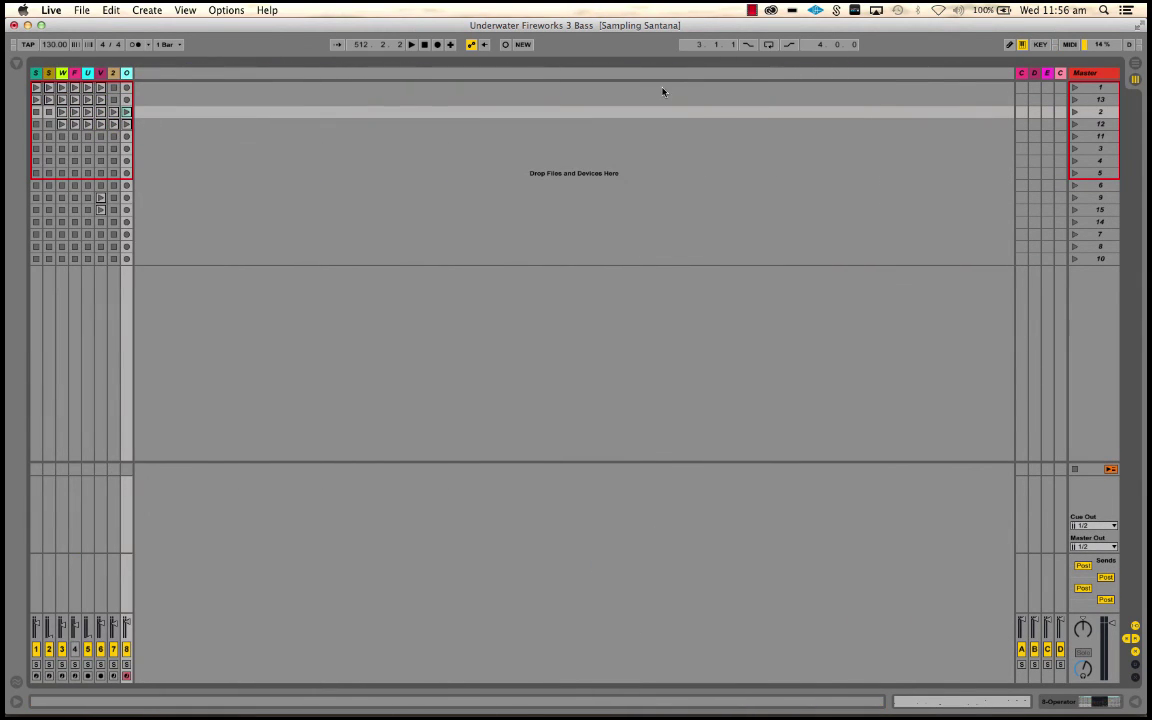
pyautogui.moveTo(128, 73); pyautogui.dragTo(650, 73)
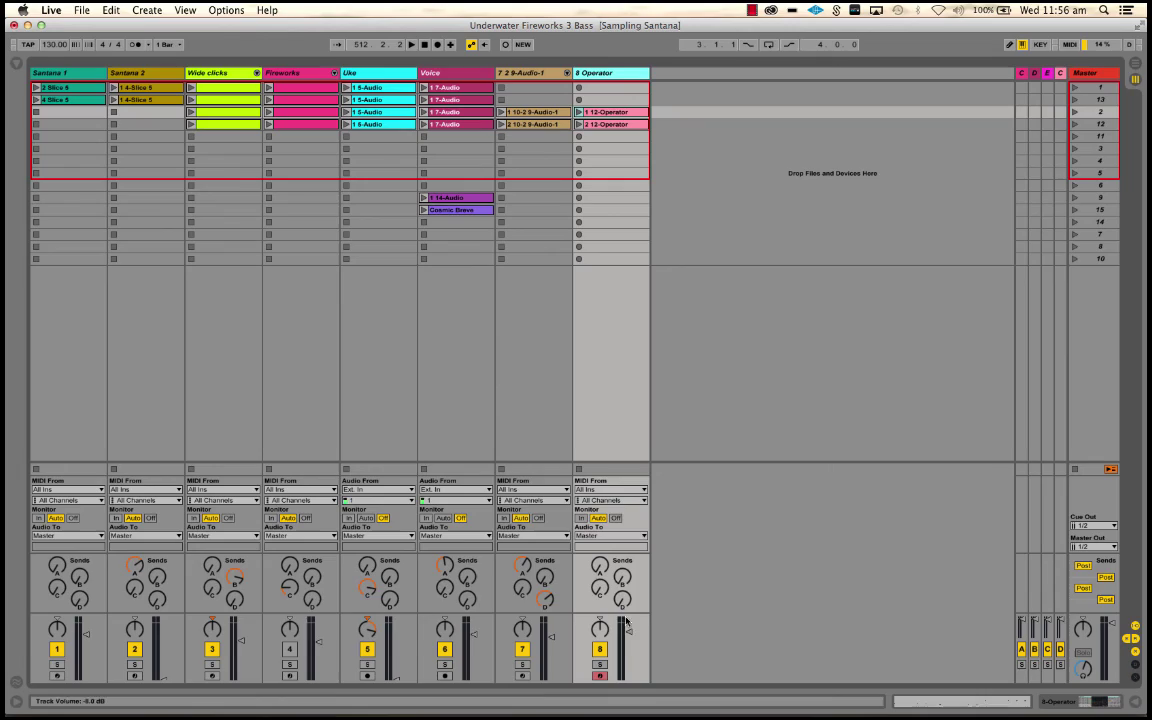
pyautogui.moveTo(626, 620); pyautogui.dragTo(624, 498)
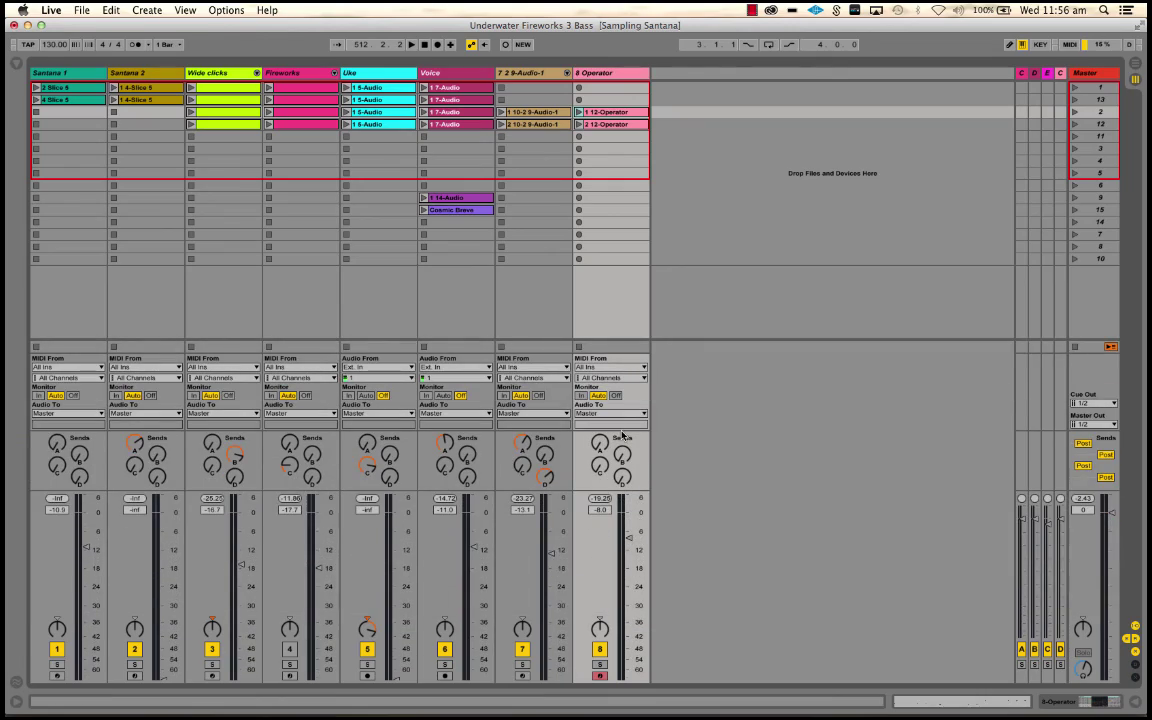